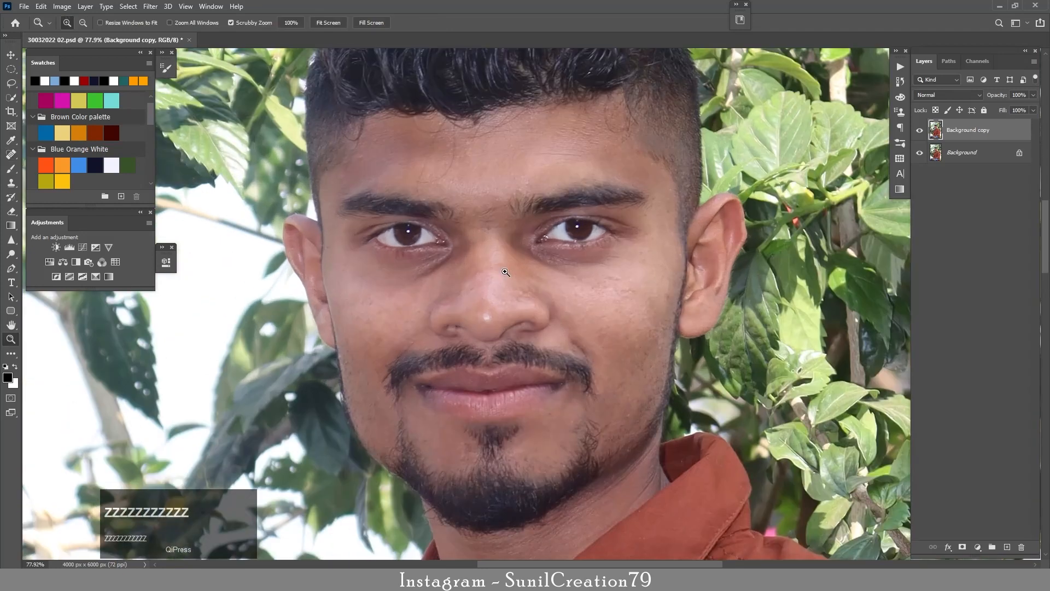
- Patch the dark skin below the inner corner of the eye on the image's right side, using the Patch tool on Background copy
left_click(919, 130)
left_click(919, 131)
left_click(12, 157)
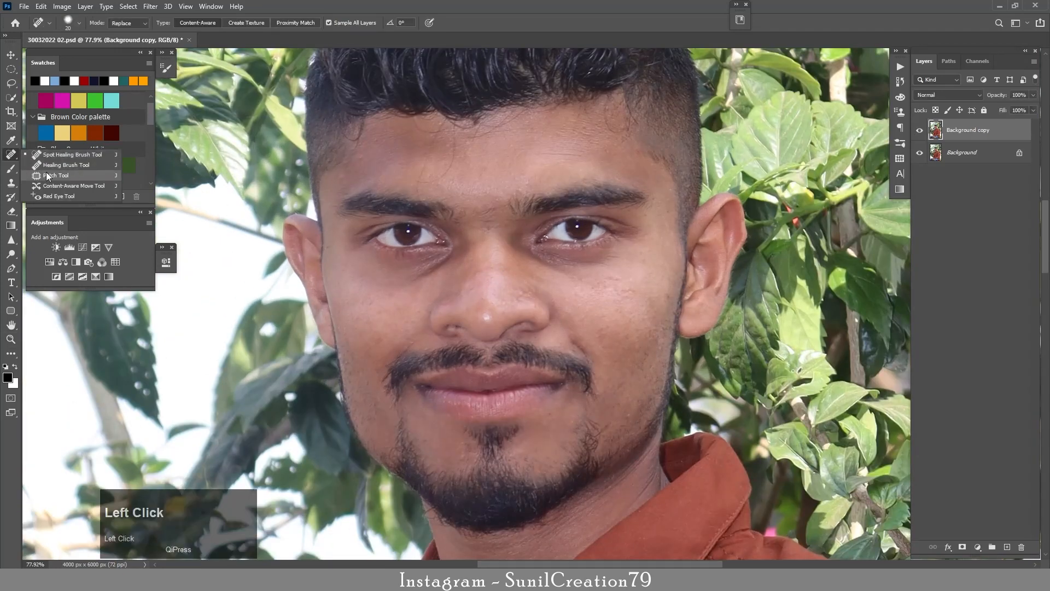
left_click(47, 175)
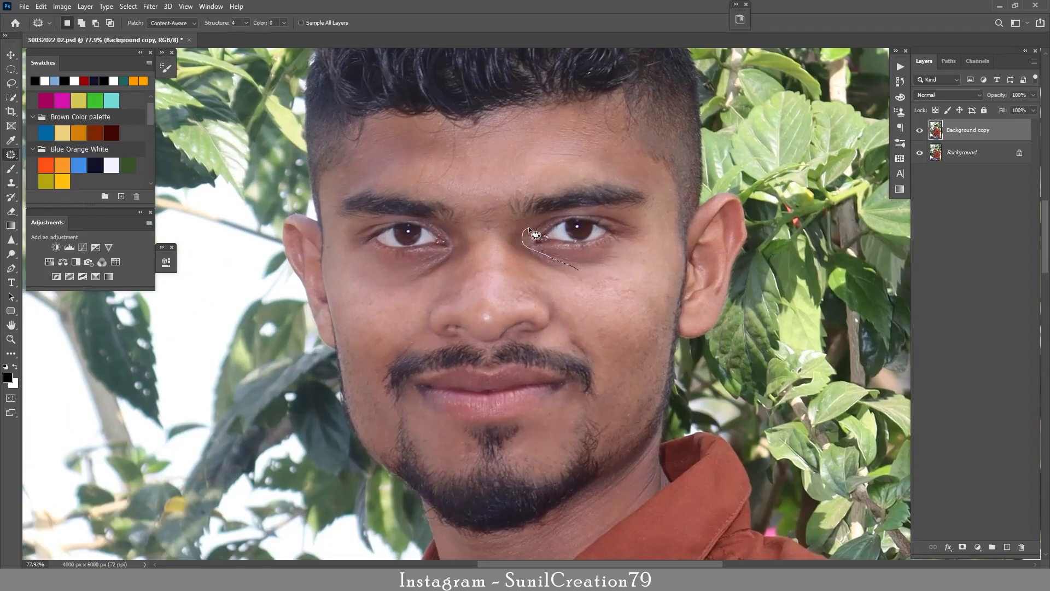
mouse_move(528, 227)
left_mouse_down()
mouse_move(547, 268)
mouse_move(539, 281)
mouse_move(498, 276)
mouse_move(531, 280)
left_mouse_up()
- Fade the patch selection to 37% opacity, deselect it and compare the result with the original layer
left_click(42, 6)
left_click(101, 55)
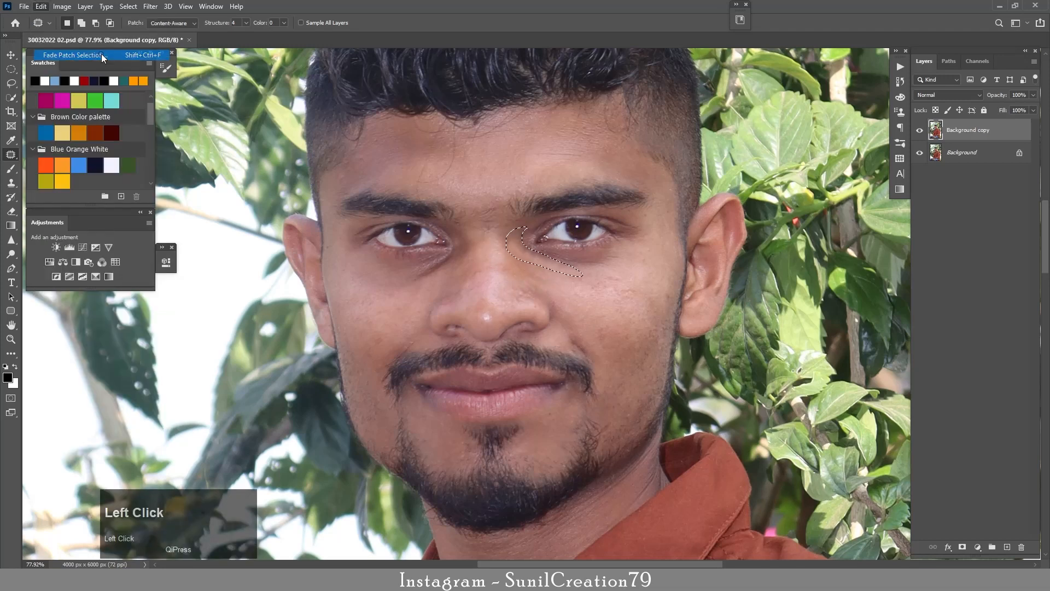
left_click_drag(505, 158, 314, 140)
left_click_drag(351, 172, 304, 172)
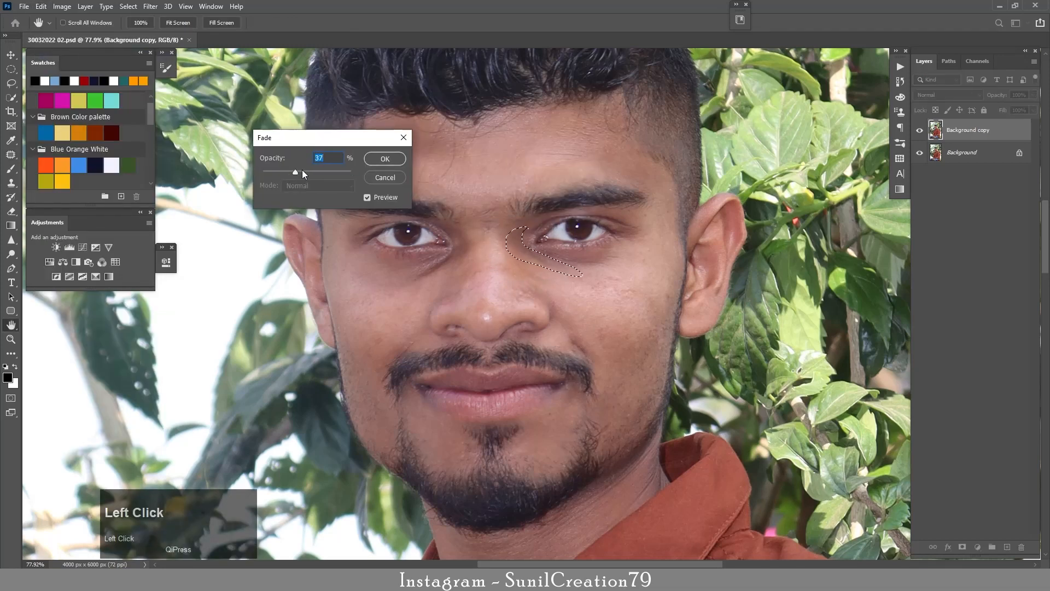
left_click(383, 158)
key("ctrl")
left_click(919, 131)
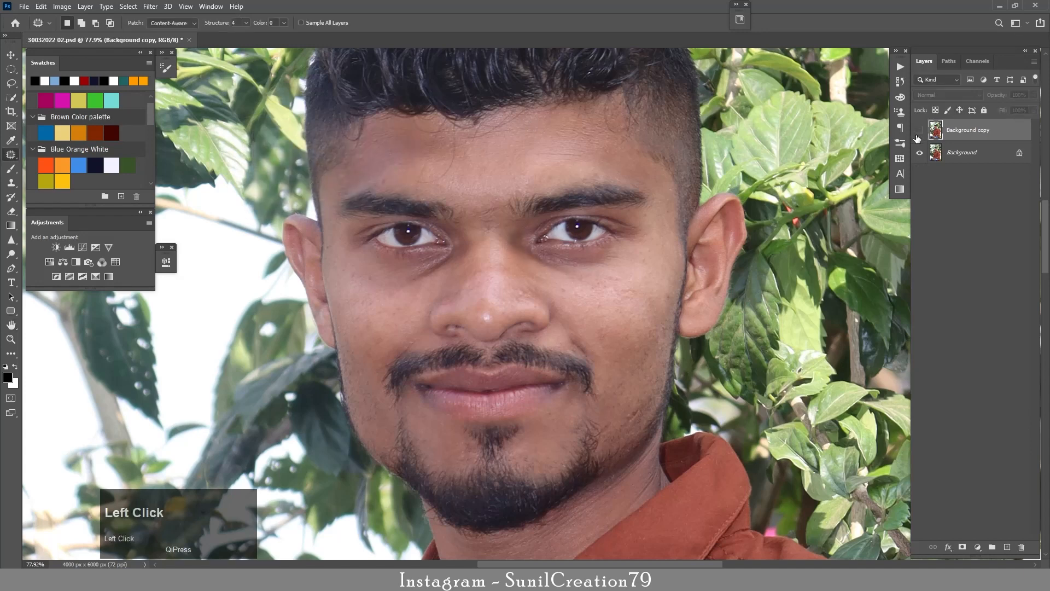
left_click(919, 131)
- Patch the dark strip beneath the same eye, fade the patch, deselect it and compare it with the original
scroll(566, 266, "up", 3)
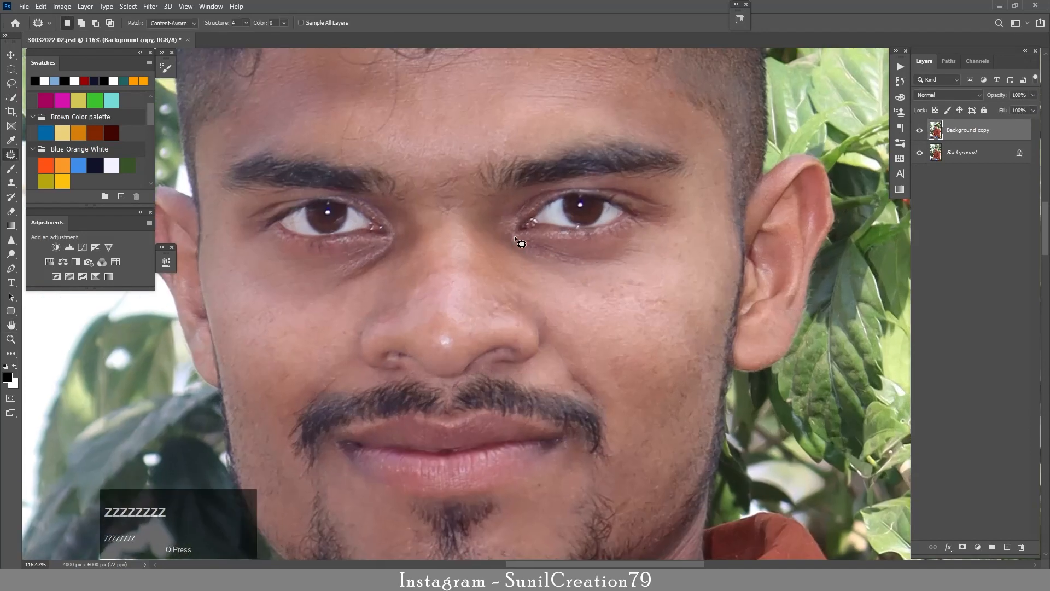
mouse_move(514, 237)
left_mouse_down()
mouse_move(620, 258)
mouse_move(515, 235)
left_mouse_up()
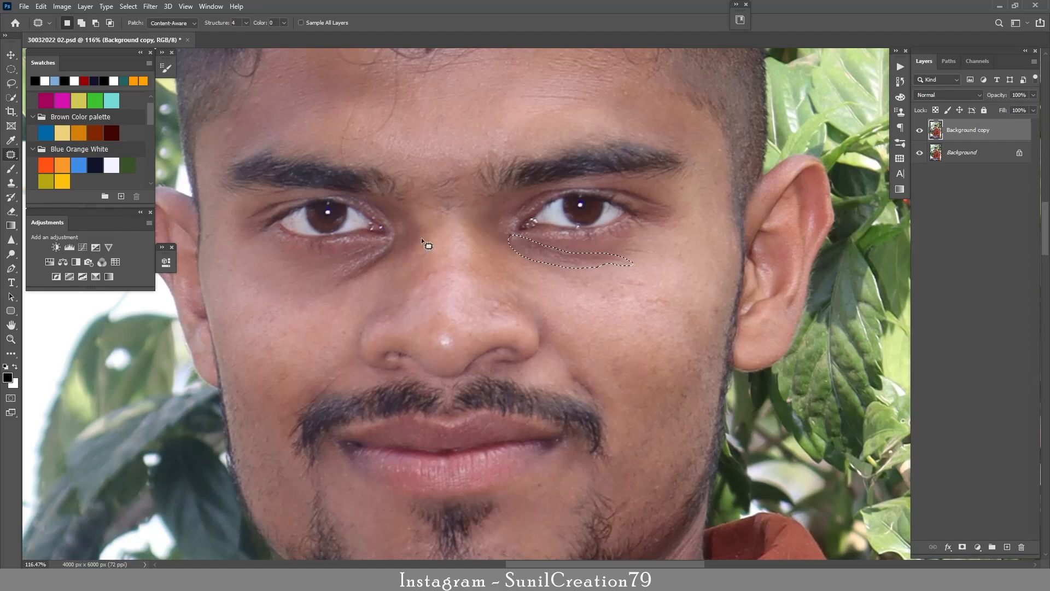
left_click(41, 6)
left_click(55, 174)
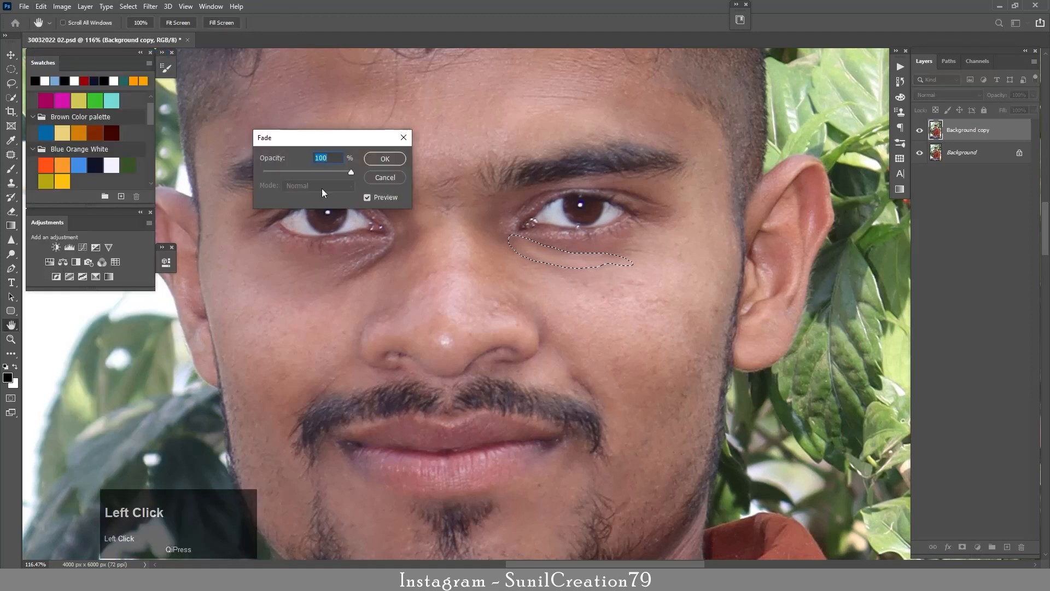
left_click(382, 136)
key("ctrl+d")
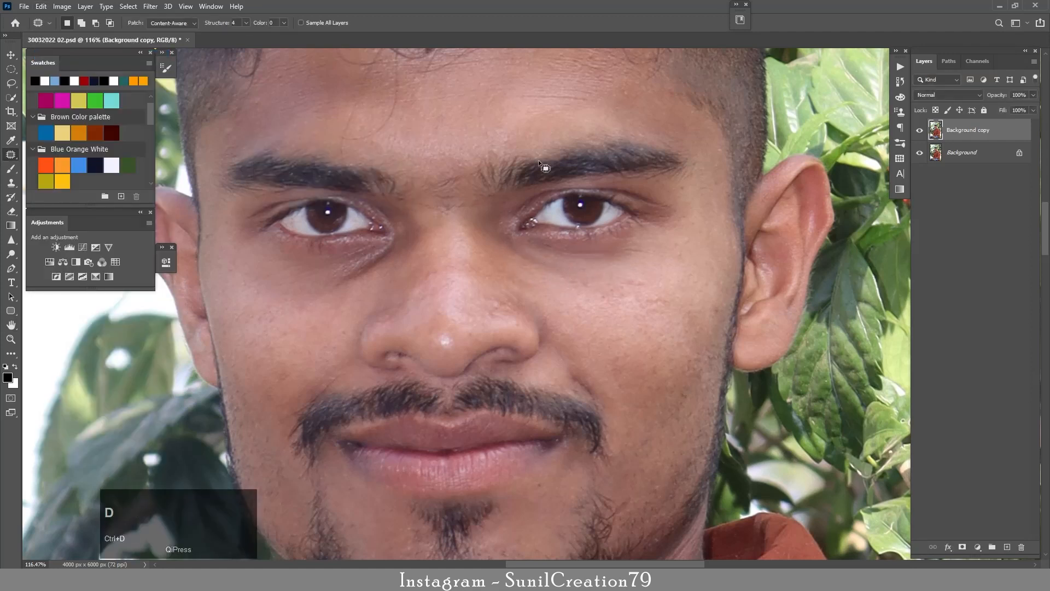
left_click(919, 131)
left_click(919, 131)
- Patch the crease beneath the other eye's inner corner, fade it at reduced opacity, deselect it and compare before and after
key("z")
mouse_move(473, 259)
left_mouse_down()
mouse_move(427, 258)
mouse_move(484, 256)
mouse_move(389, 276)
mouse_move(442, 279)
mouse_move(437, 291)
left_mouse_up()
left_click(41, 6)
left_click(54, 55)
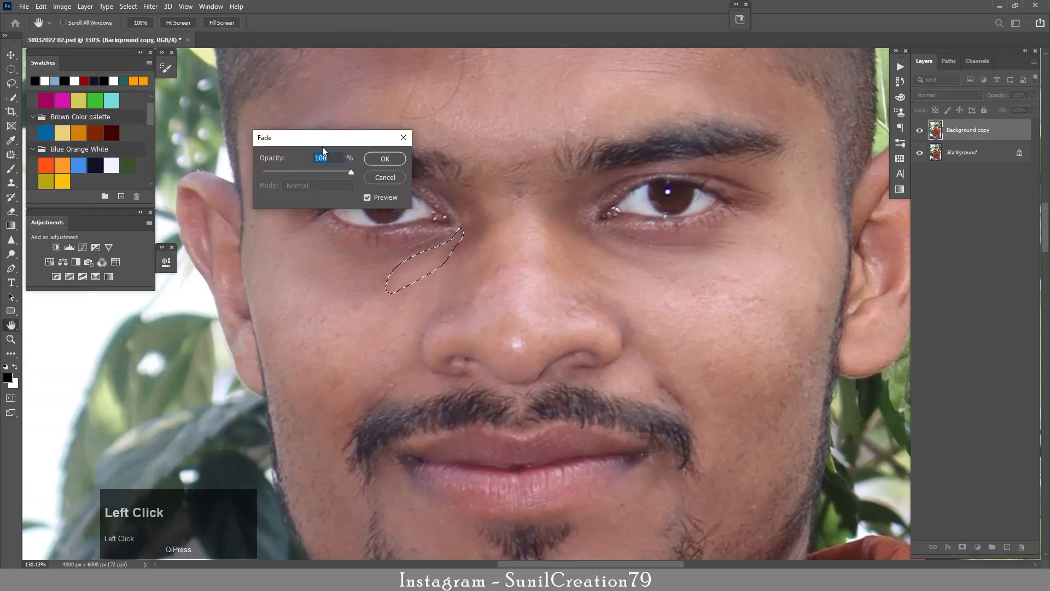
left_click_drag(349, 173, 307, 173)
left_click(385, 158)
key("ctrl+d")
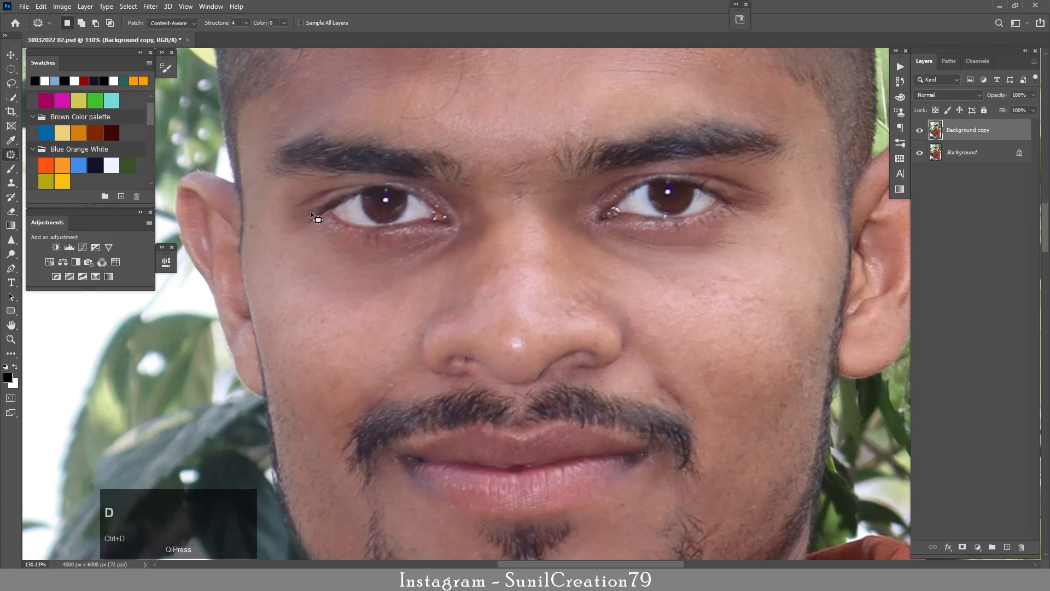
key("z")
left_click_drag(527, 246, 541, 283)
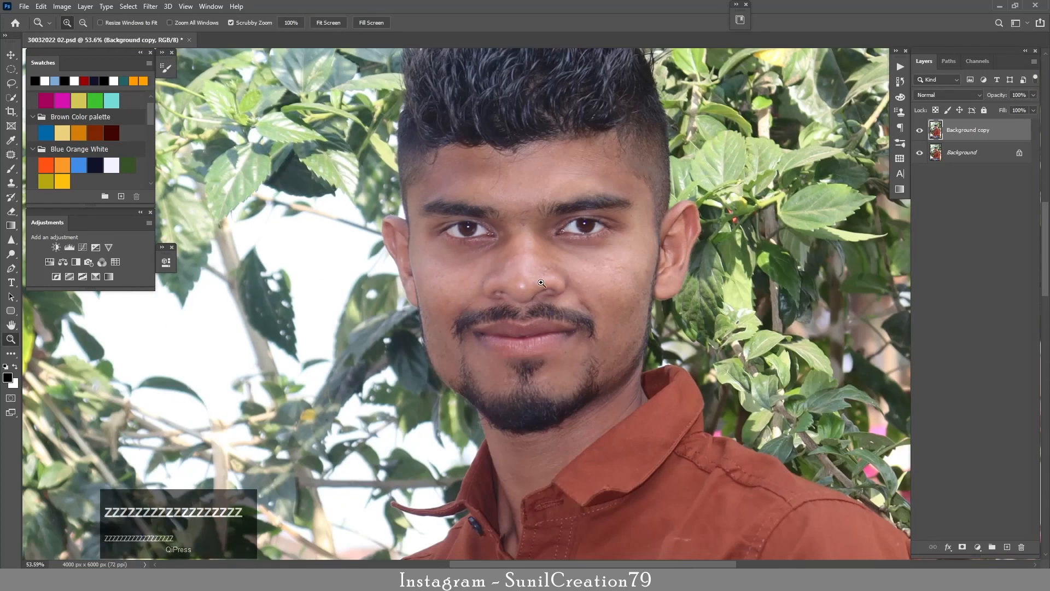
left_click(920, 131)
left_click(920, 131)
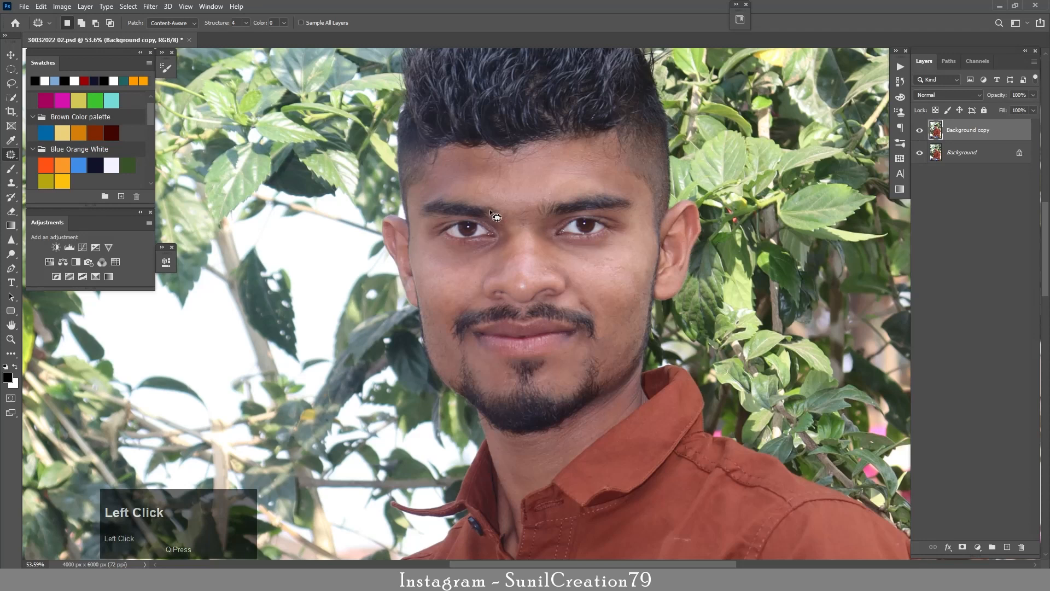
- Duplicate the retouched Background copy layer twice and hide the topmost duplicate
key("ctrl+j")
key("ctrl+j")
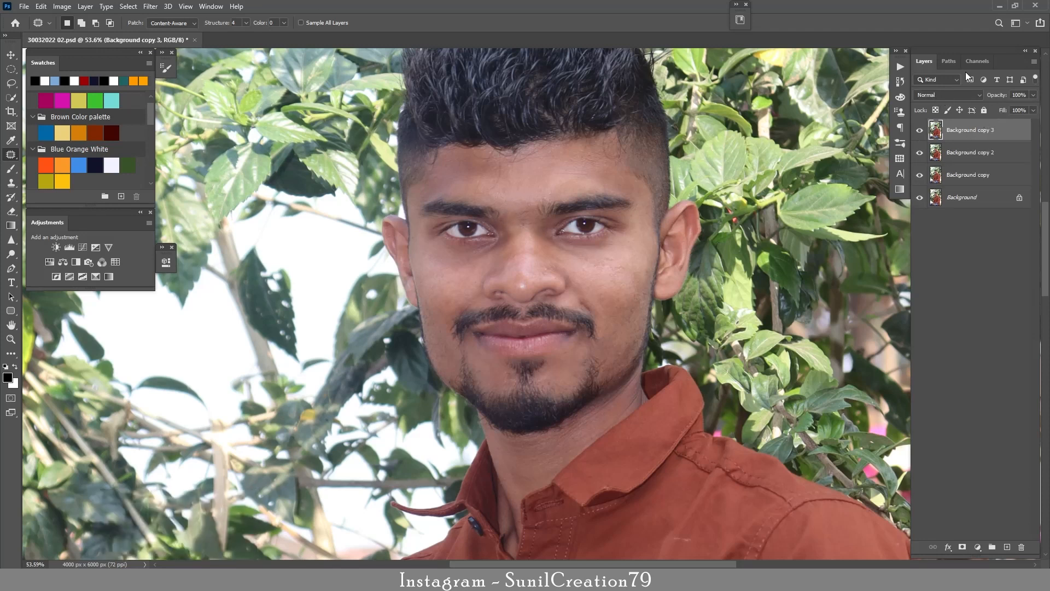
left_click(919, 130)
- Apply a Gaussian Blur with a radius of 3.1 pixels to the Background copy 2 layer
left_click(965, 153)
left_click_drag(543, 267, 587, 265)
left_click(151, 6)
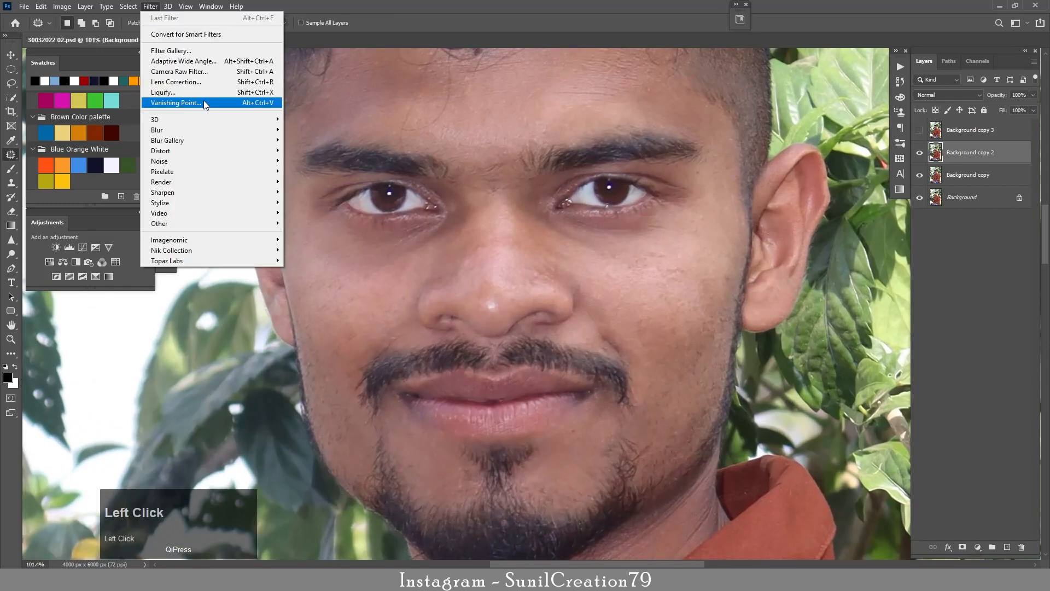
mouse_move(164, 129)
left_click(310, 169)
left_click(453, 273)
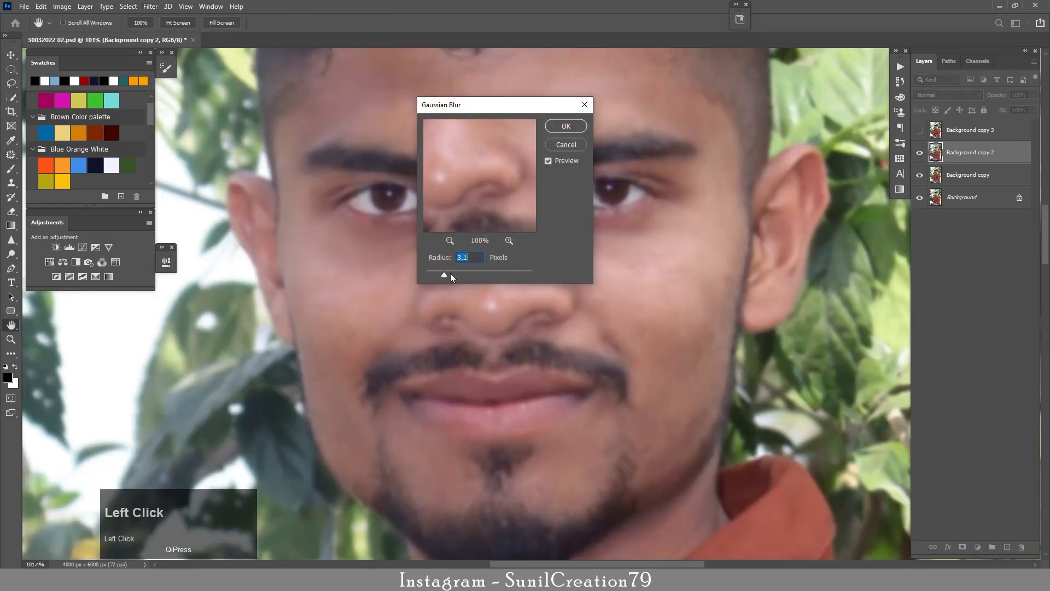
left_click(563, 128)
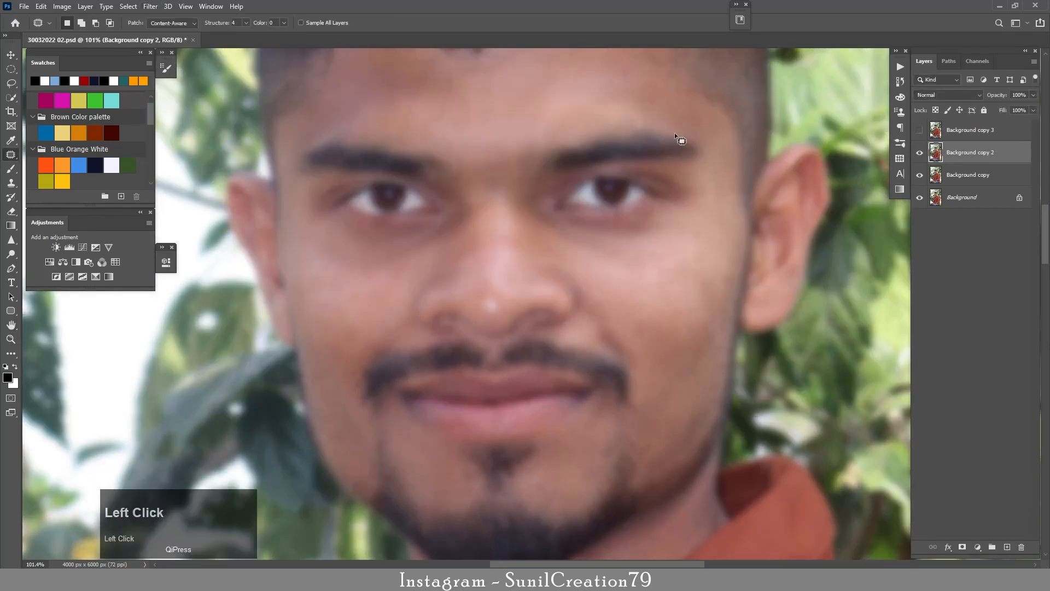
- Show Background copy 3 and run Apply Image on it with layer Background copy 2, Subtract blending, scale 2 and offset 128
left_click(965, 131)
left_click(919, 131)
left_click(62, 6)
left_click(82, 164)
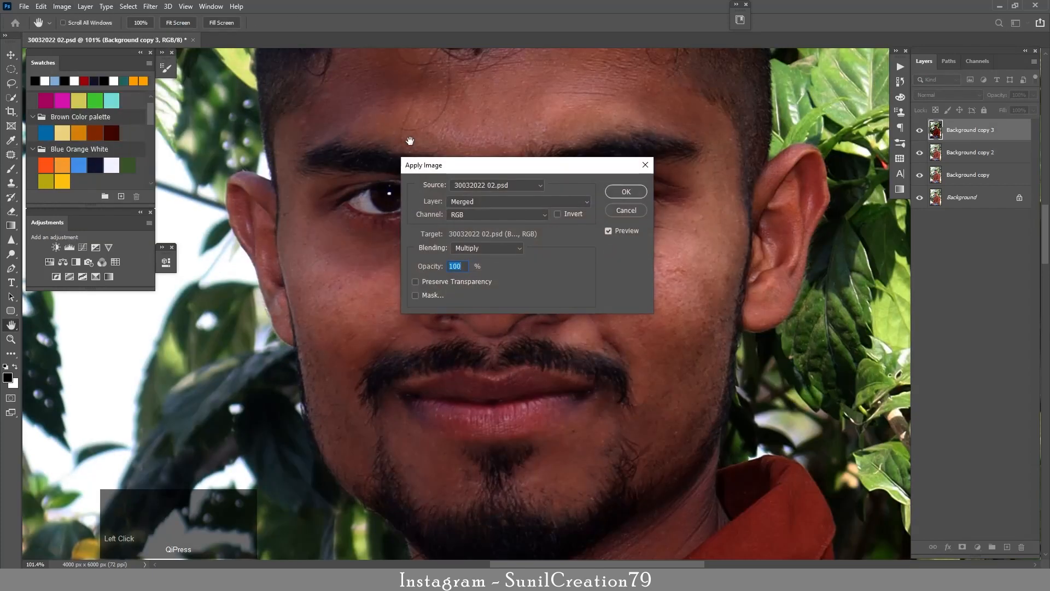
left_click(568, 201)
left_click(478, 240)
left_click(485, 248)
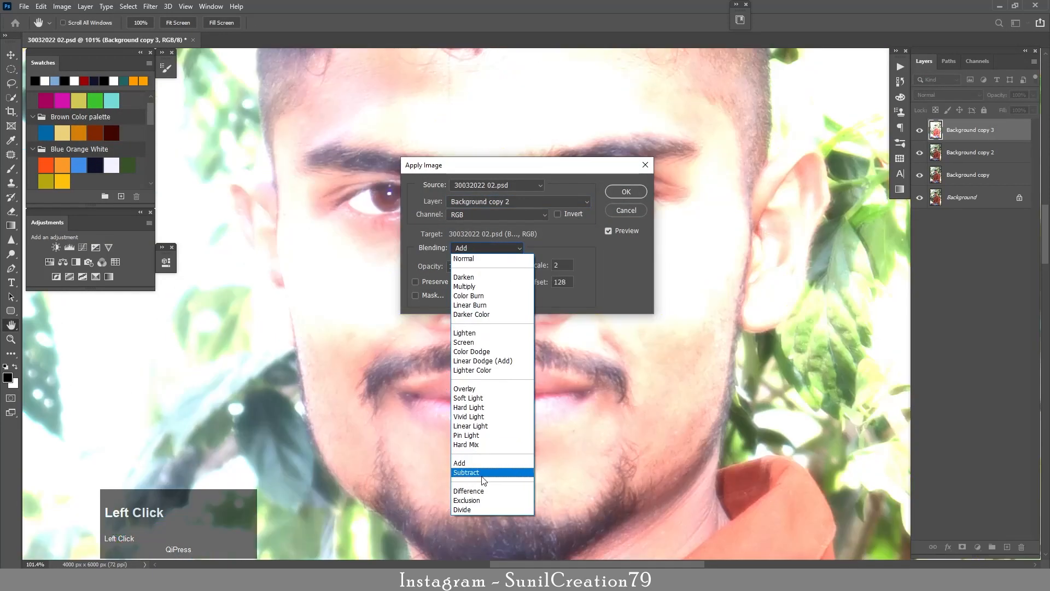
left_click(484, 474)
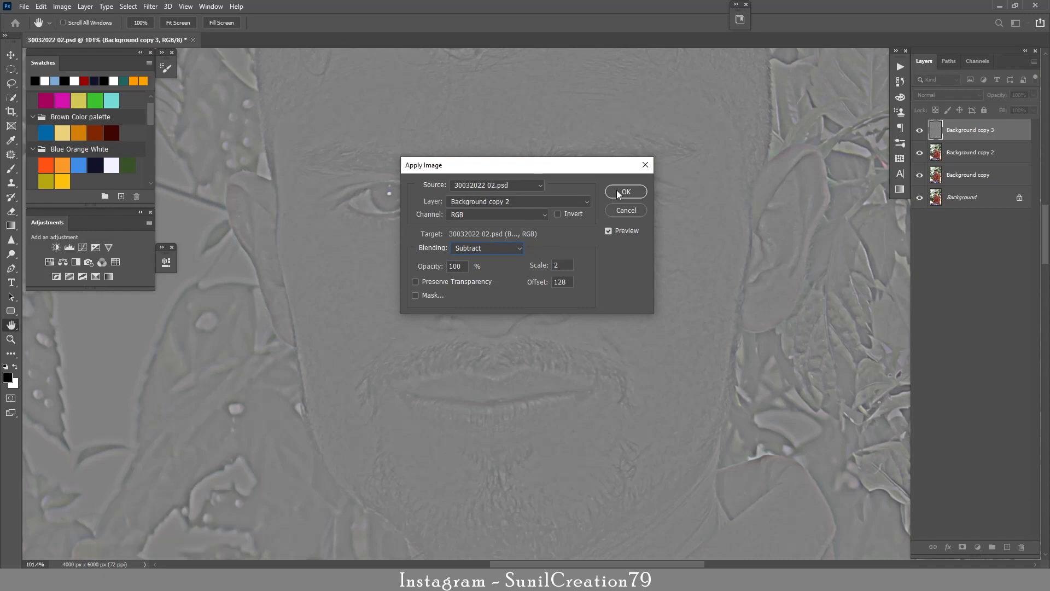
left_click(619, 192)
- Set Background copy 3 to Linear Light blending and add an empty layer above Background copy 2
left_click(930, 93)
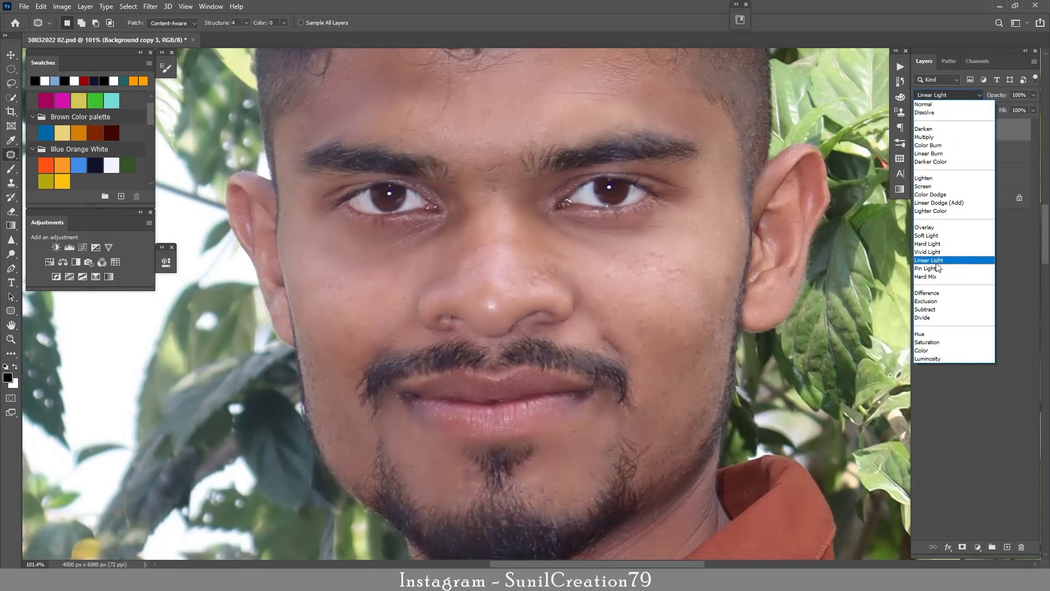
left_click(937, 259)
left_click(975, 152)
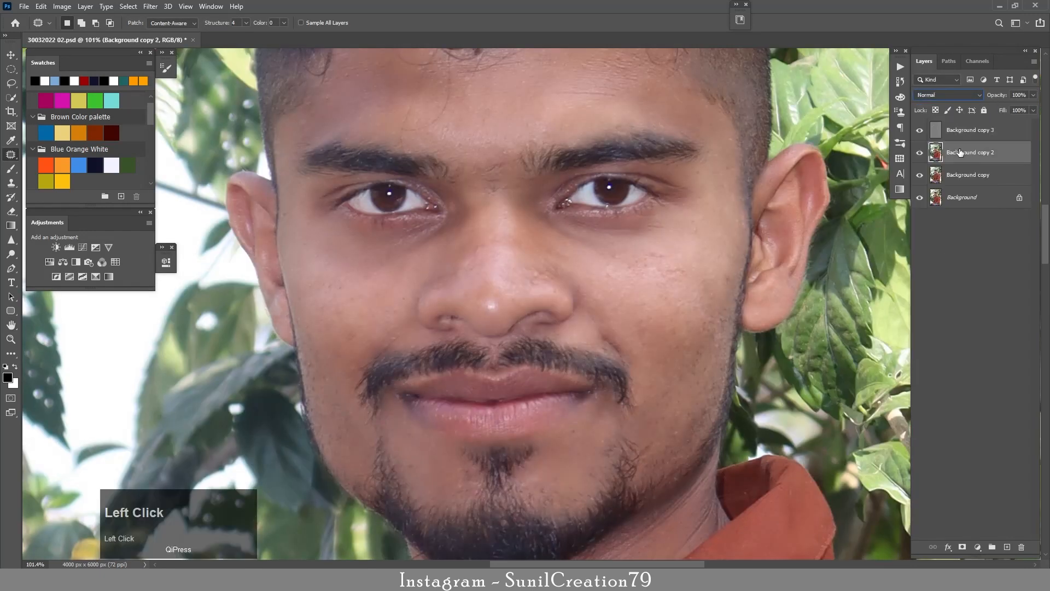
left_click(1007, 547)
- Set up the Brush tool with 3% flow and a size of 90 for painting on the new layer
left_click_drag(579, 265, 579, 356)
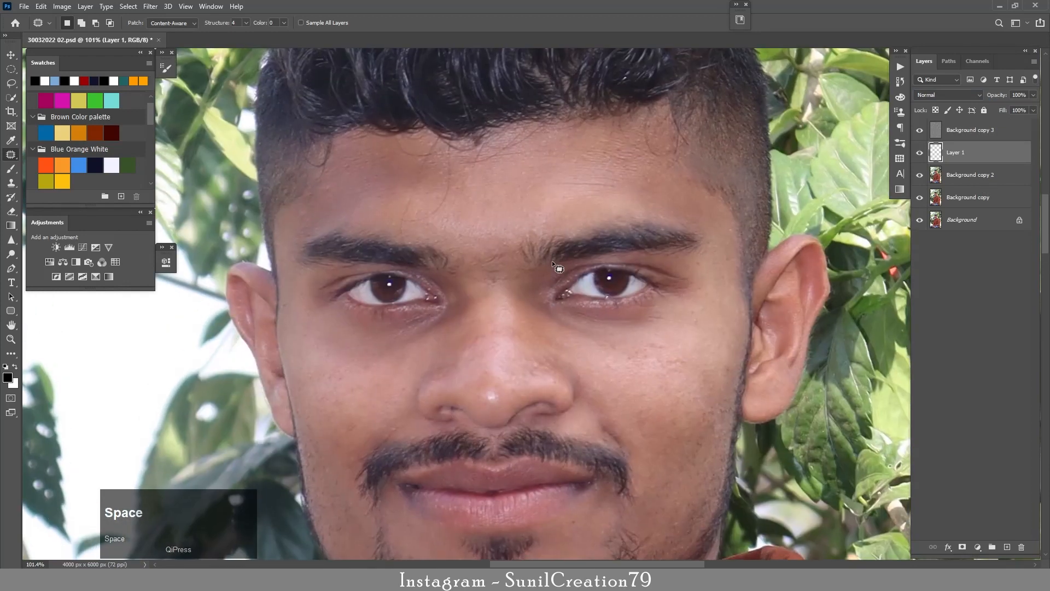
left_click(11, 169)
left_click(287, 24)
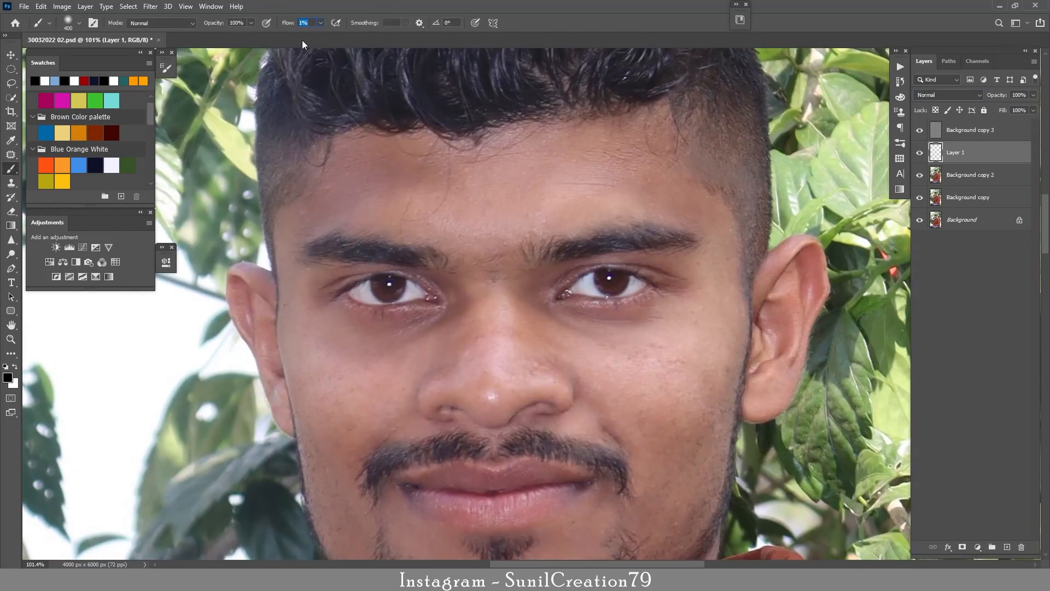
type("3")
left_click(287, 28)
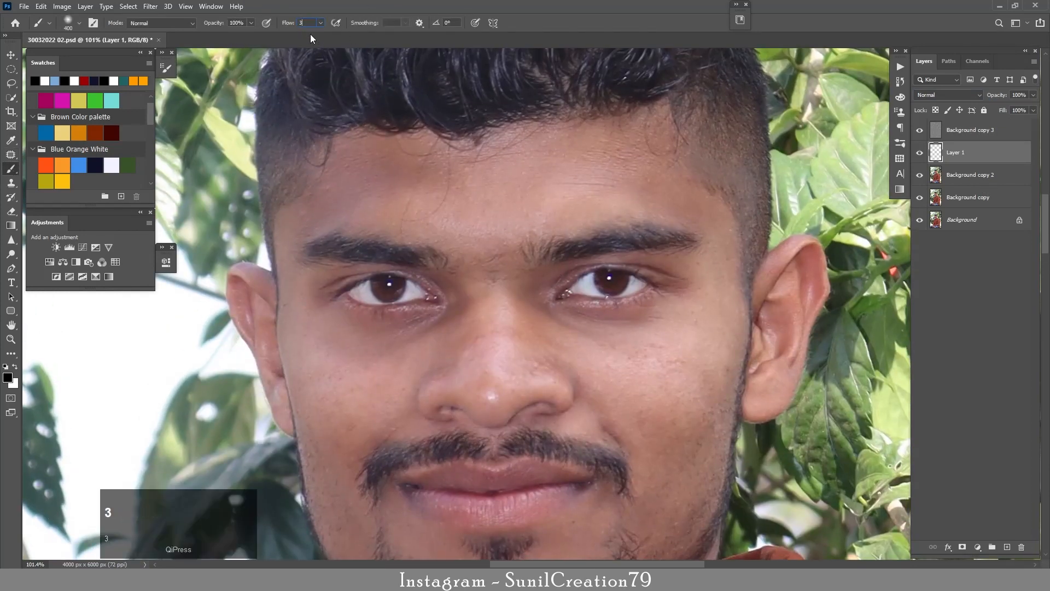
key("Return")
key("bracketleft")
key("bracketleft")
key("bracketleft")
key("bracketleft")
key("bracketleft")
key("bracketleft")
key("bracketleft")
key("bracketleft")
- Sample nearby skin tones and paint over the dark and uneven patches of the forehead on Layer 1
left_click(585, 192, "alt")
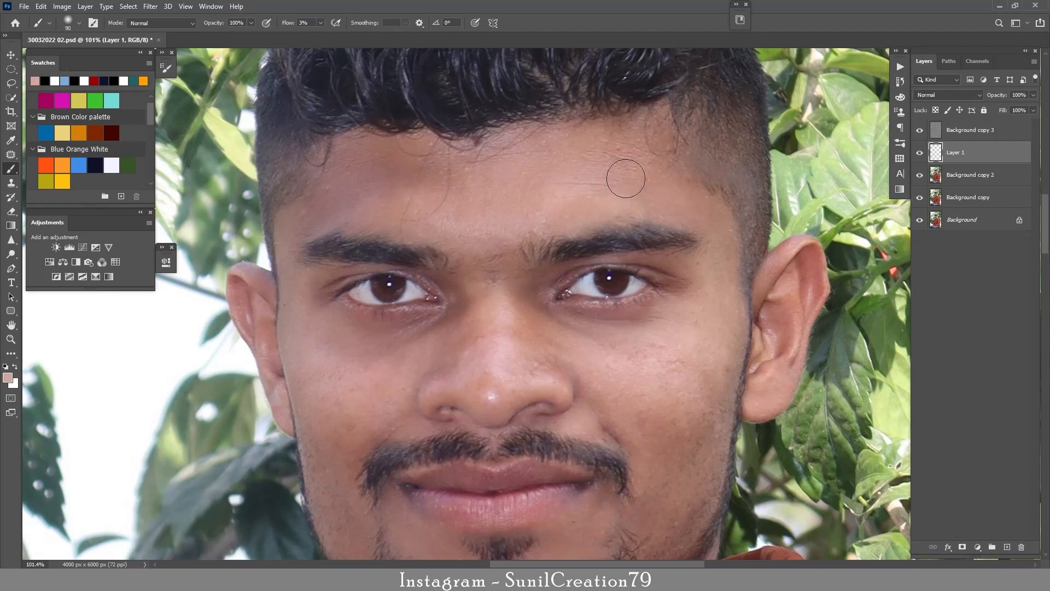
left_click(461, 212, "alt")
mouse_move(435, 164)
left_mouse_down()
mouse_move(391, 164)
mouse_move(433, 160)
left_mouse_up()
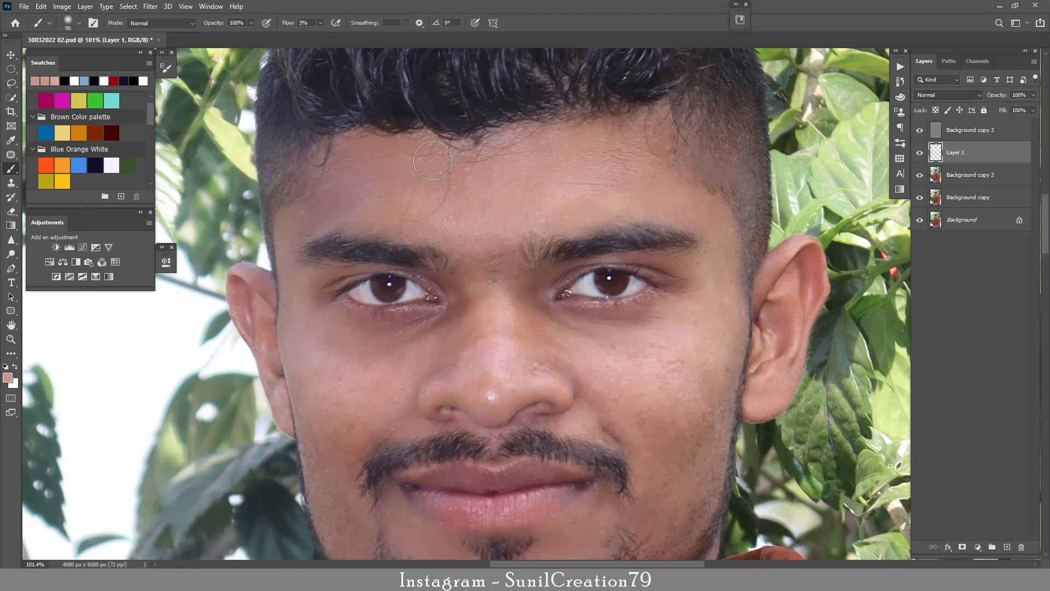
left_click_drag(331, 210, 304, 216)
- Reduce the brush size to 70 and even out the skin around the inner eyes, nose and cheek with sampled tones
mouse_move(473, 294)
left_mouse_down()
mouse_move(456, 152)
mouse_move(443, 168)
left_mouse_up()
left_click(478, 162, "alt")
left_click(478, 162, "alt")
left_click(471, 159, "alt")
key("bracketleft")
key("bracketleft")
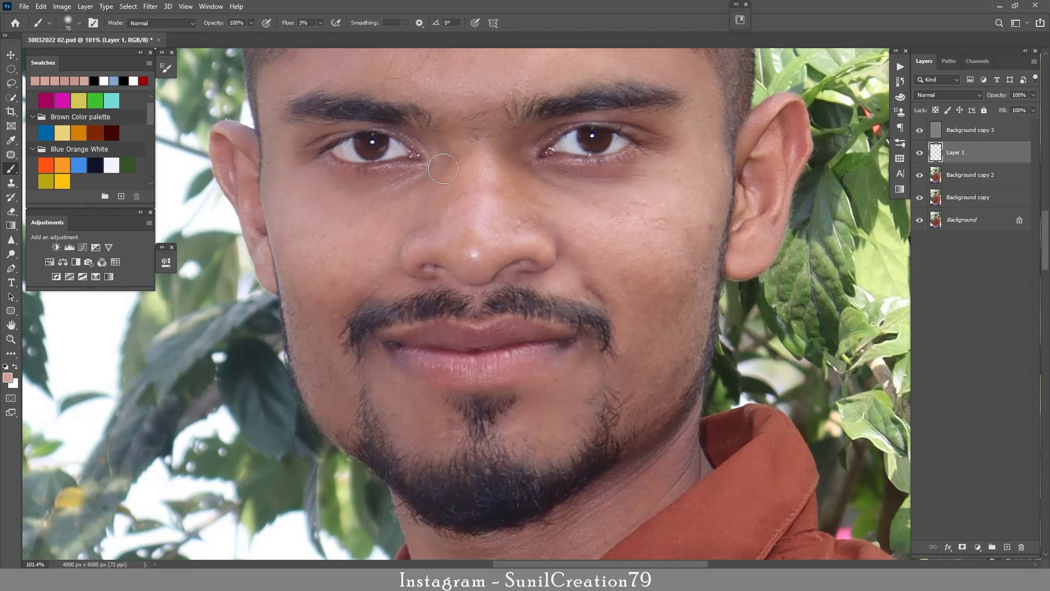
left_click(612, 237, "alt")
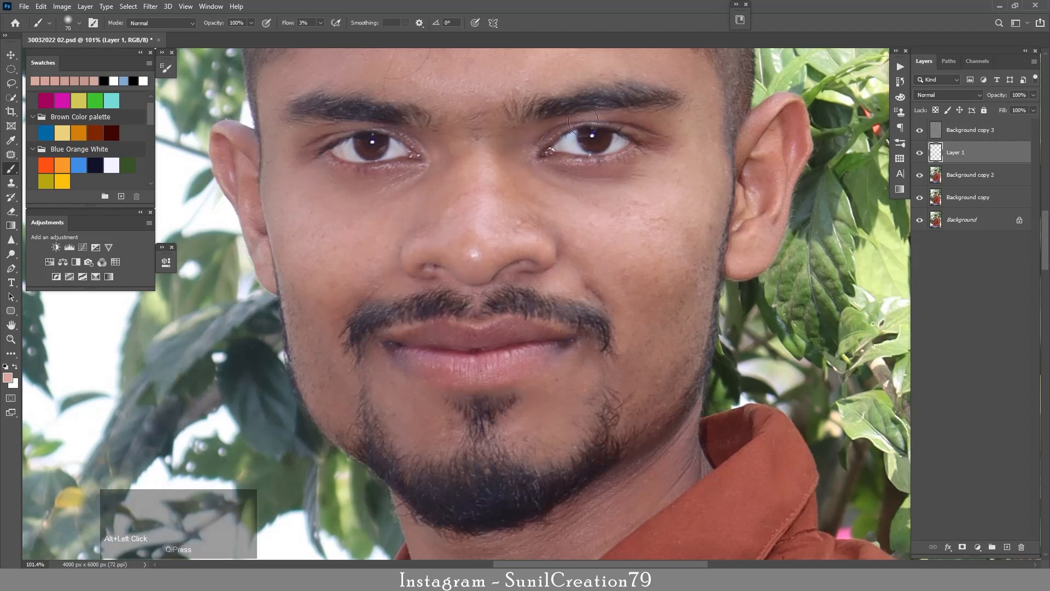
left_click(460, 193, "alt")
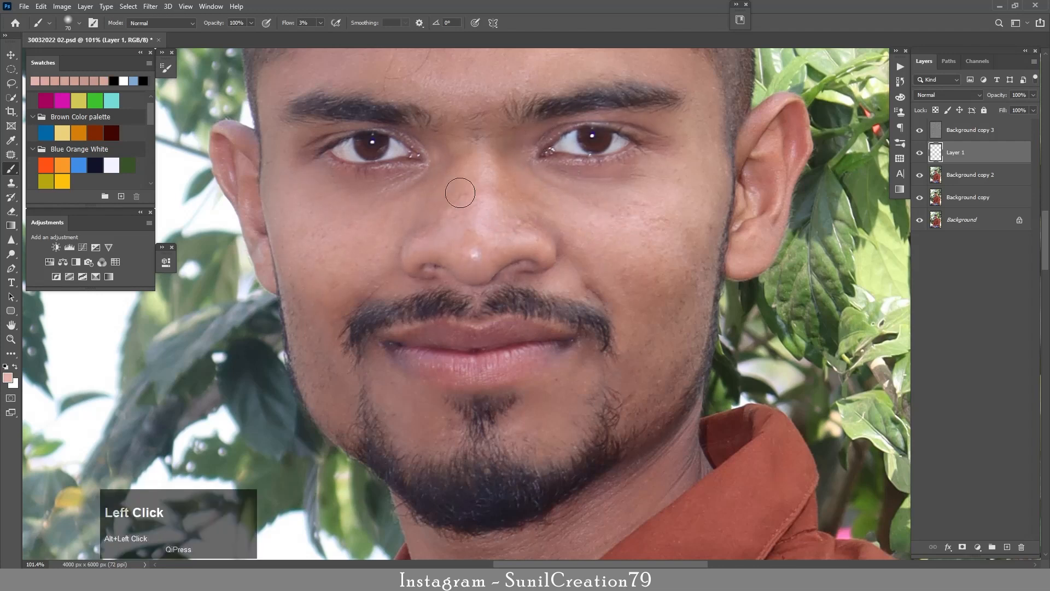
- Sample the cheek tone on the image's right side and blend the skin toward the ear
key("z")
left_click_drag(475, 232, 416, 234)
left_click_drag(509, 282, 574, 260)
left_click(620, 226, "alt")
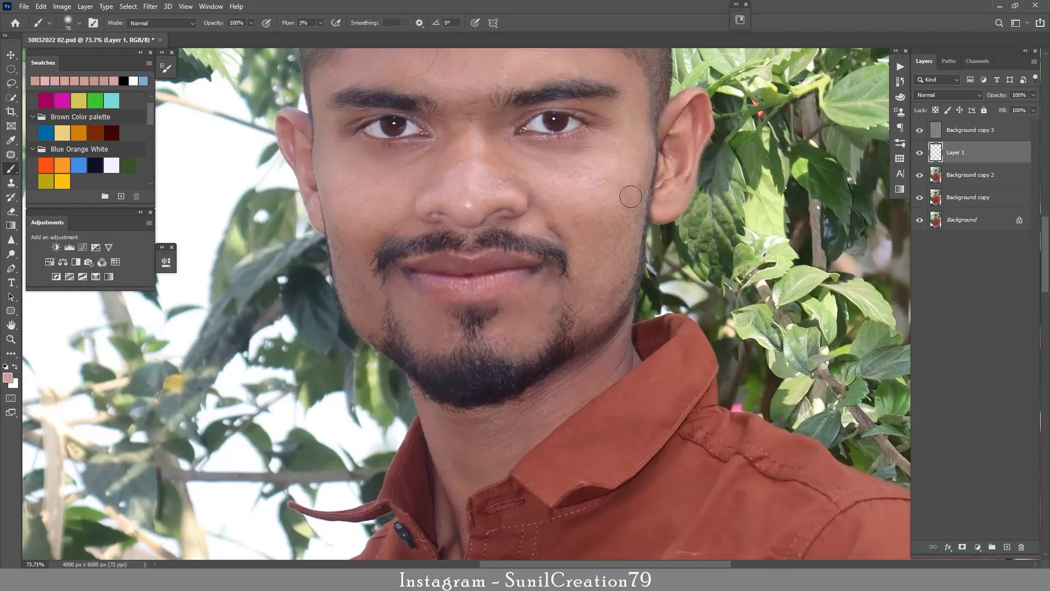
- Add a Black & White adjustment layer above Background copy 3 and toggle it to compare the skin's tonal evenness
left_click(955, 132)
left_click(76, 262)
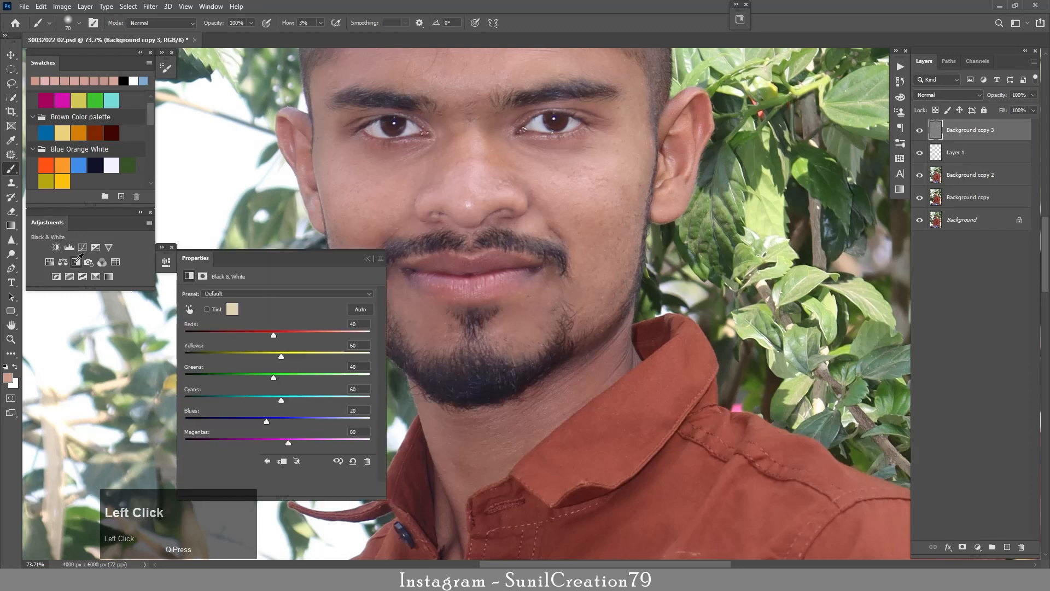
left_click(377, 262)
left_click(920, 131)
left_click(921, 131)
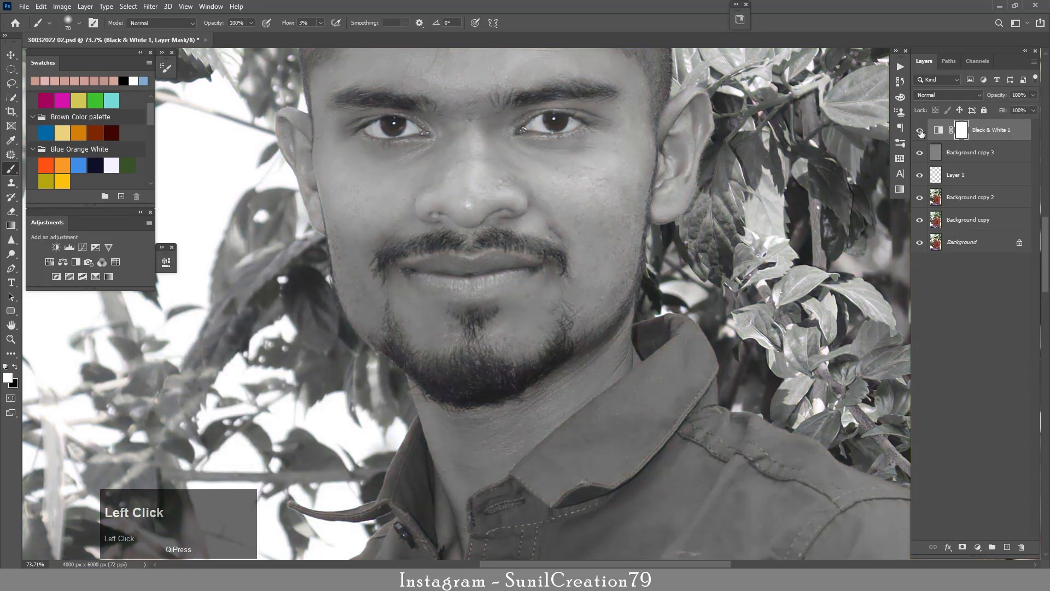
- Sample nearby skin tones and paint over the uneven patches of the cheek and chin on Layer 1
left_click(953, 175)
left_click(10, 144)
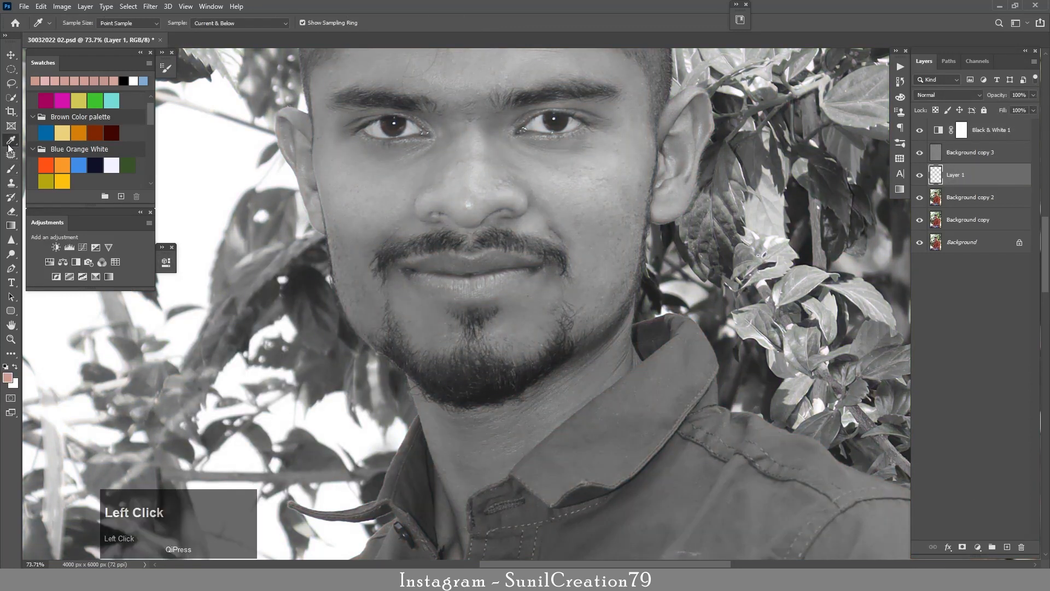
left_click(11, 168)
left_click(366, 215, "alt")
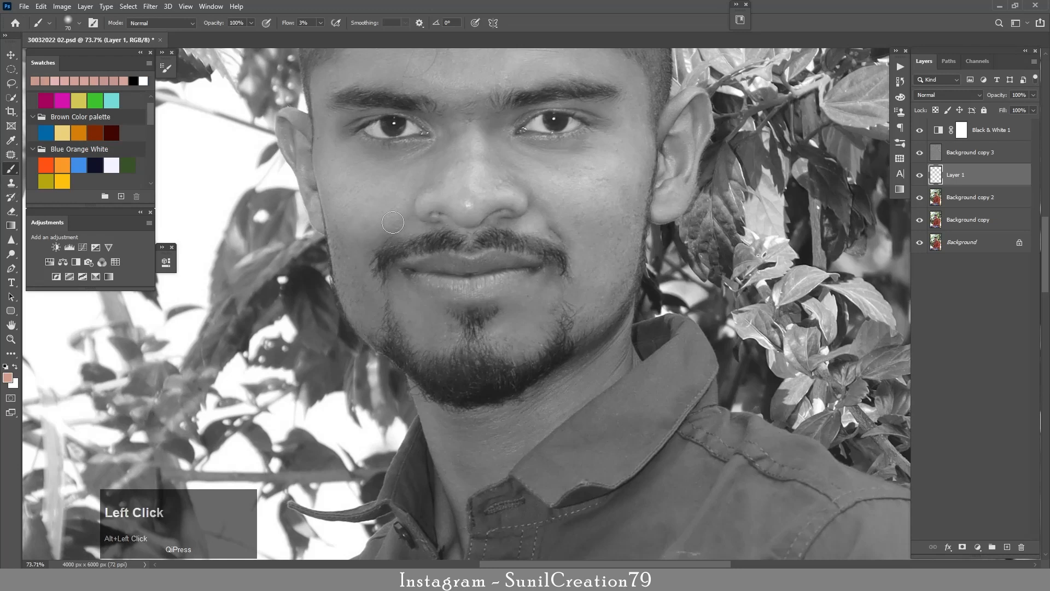
left_click(506, 328, "alt")
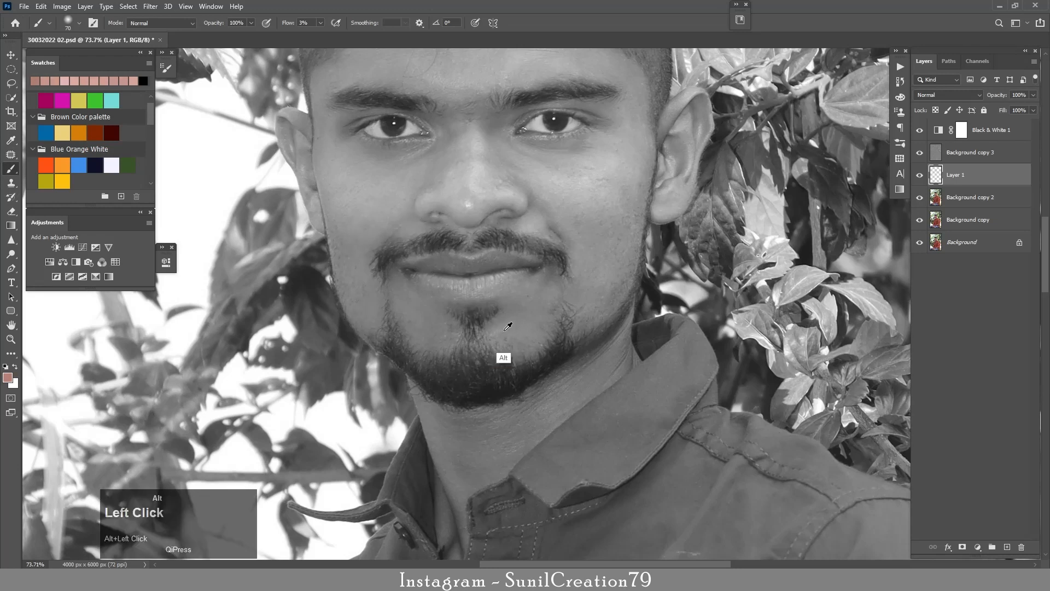
left_click(484, 363, "alt")
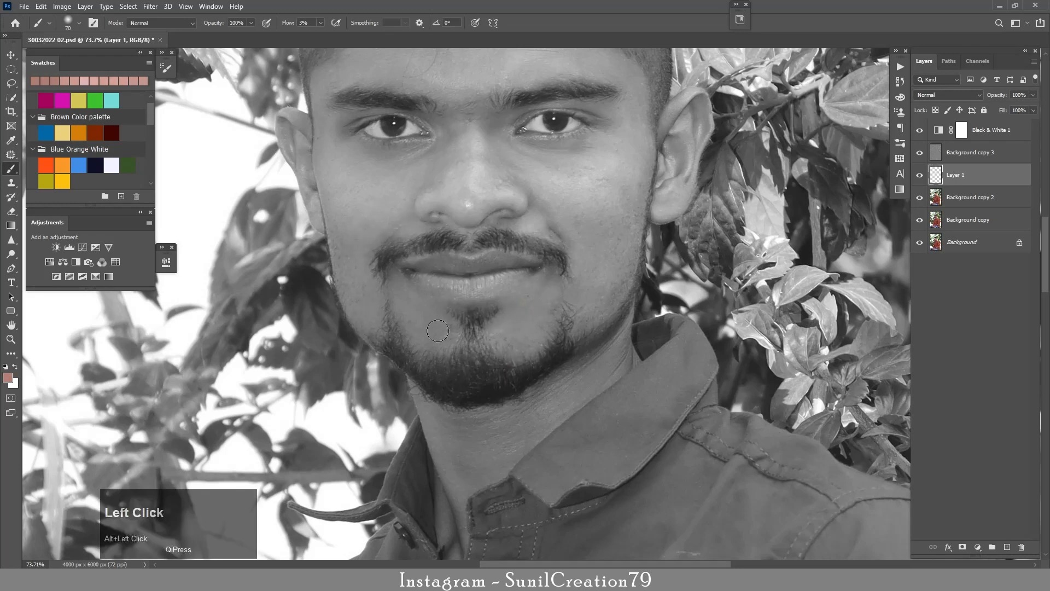
- Sample neck skin tones and even out the neck below the beard on Layer 1
left_click(548, 448, "alt")
left_click(577, 388)
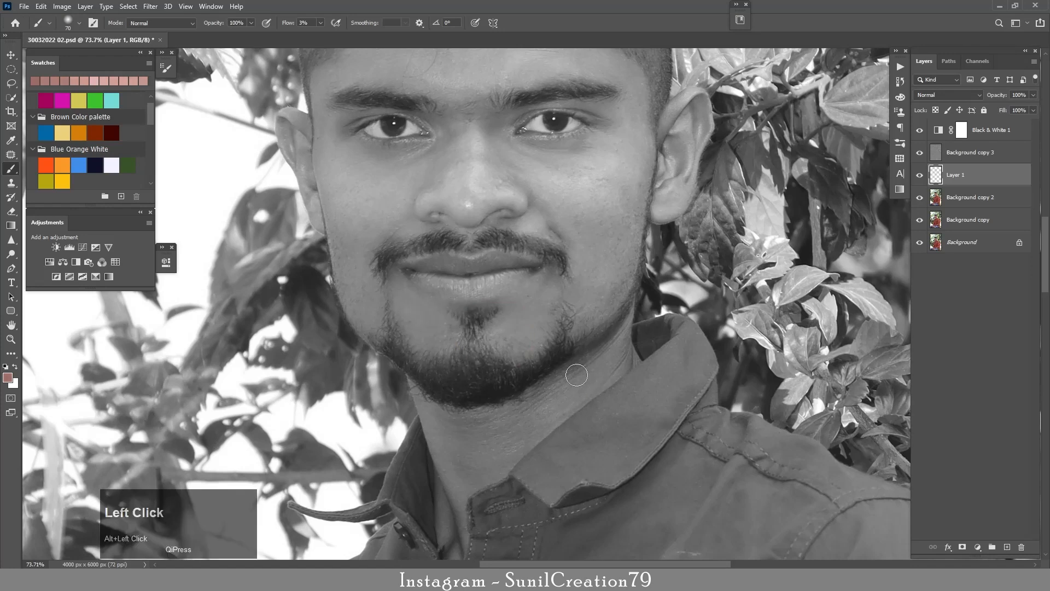
left_click(528, 428, "alt")
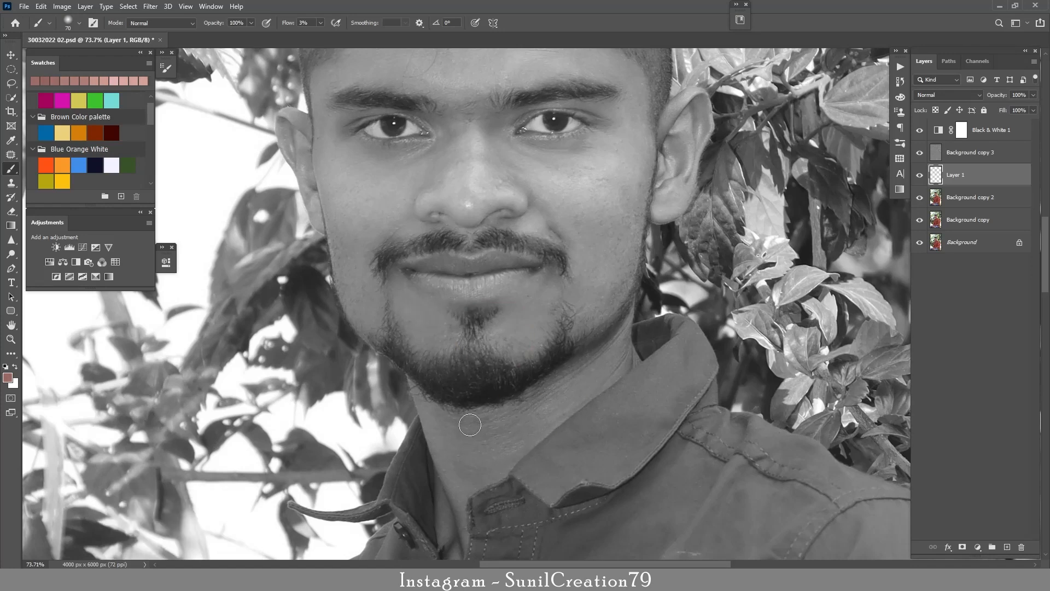
- Hide the Black & White 1 layer and toggle Layer 1 to compare the face with and without the painting
scroll(470, 425, "down", 5)
left_click(920, 130)
scroll(505, 244, "up", 3)
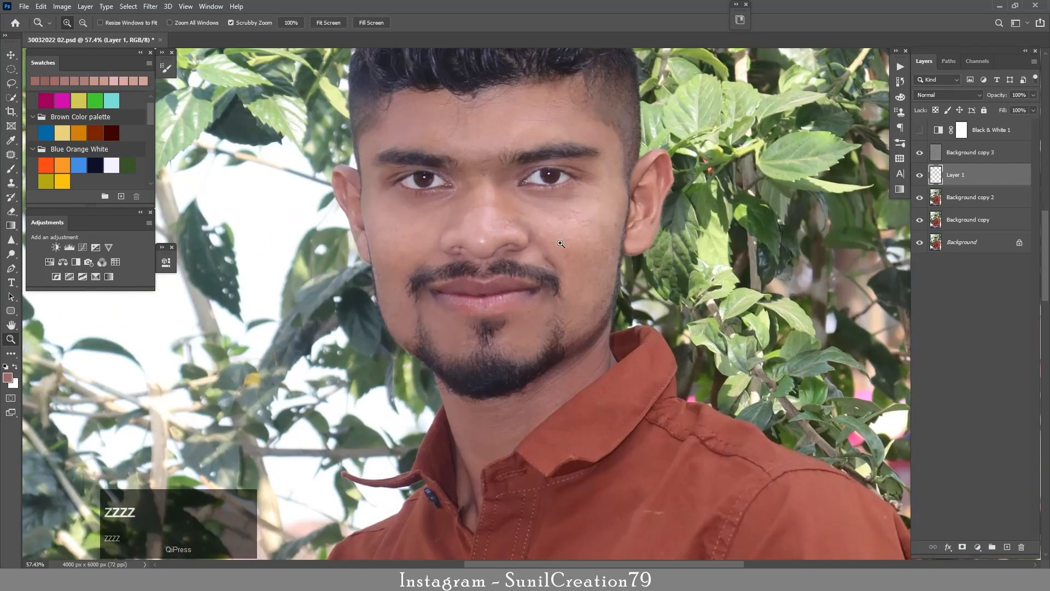
left_click(919, 175)
left_click(918, 178)
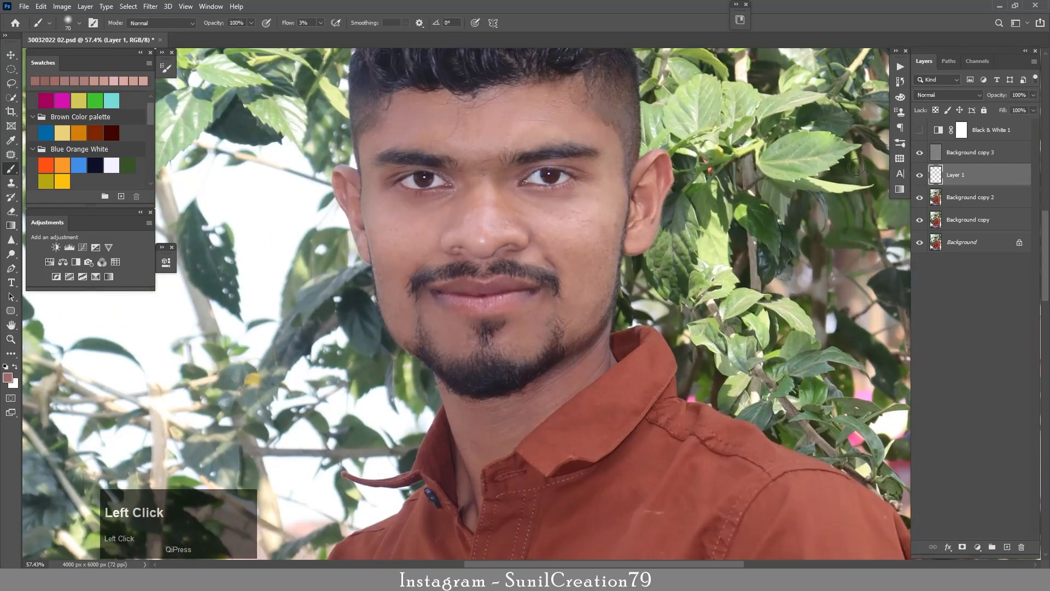
- Sample a light skin tone from the cheek on the image's right side for painting the arms
key("z")
left_click_drag(497, 210, 399, 219)
key("space")
left_click_drag(525, 448, 526, 284)
key("z")
left_click_drag(549, 319, 596, 314)
key("space")
left_click_drag(564, 228, 567, 558)
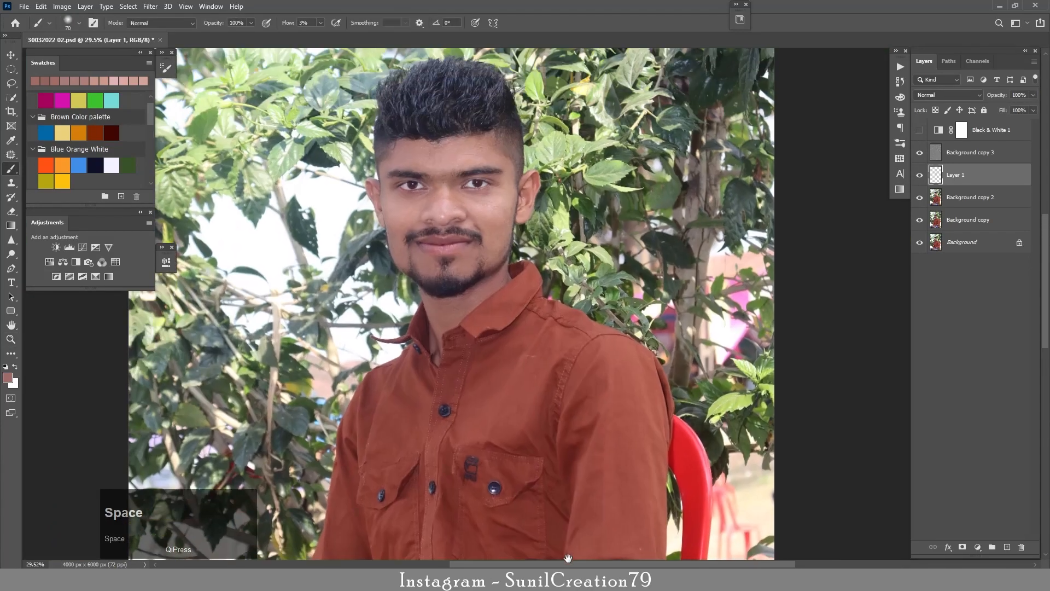
left_click(491, 218, "alt")
- Enlarge the brush to 200 and paint both forearms on Layer 1 with the sampled light tone
key("space")
mouse_move(514, 481)
left_mouse_down()
mouse_move(538, 349)
mouse_move(523, 367)
left_mouse_up()
key("z")
left_click_drag(561, 252, 582, 250)
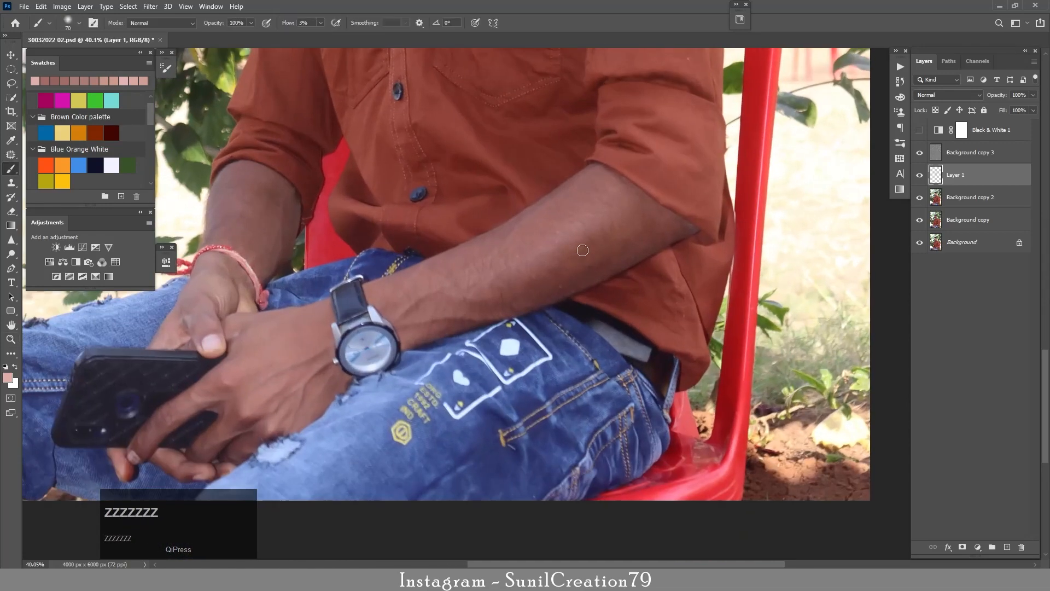
key("bracketright")
key("bracketright")
key("bracketright")
key("bracketright")
key("bracketright")
key("bracketright")
key("bracketright")
mouse_move(606, 187)
left_mouse_down()
mouse_move(596, 184)
mouse_move(618, 218)
mouse_move(607, 257)
mouse_move(662, 230)
mouse_move(596, 185)
mouse_move(405, 298)
mouse_move(565, 204)
mouse_move(657, 219)
mouse_move(452, 316)
left_mouse_up()
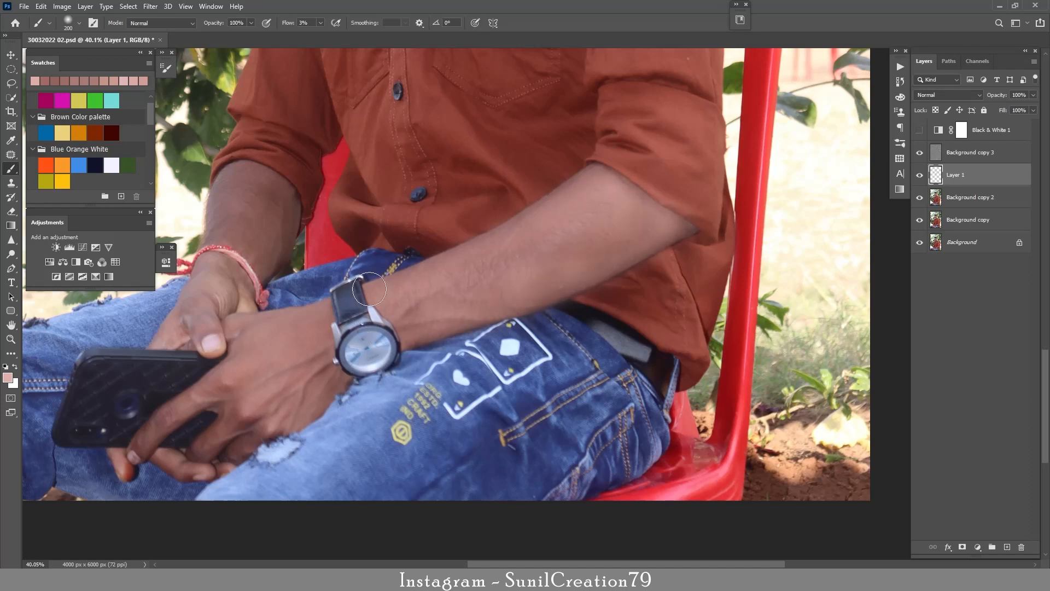
left_click_drag(274, 224, 394, 262)
left_click_drag(379, 205, 639, 307)
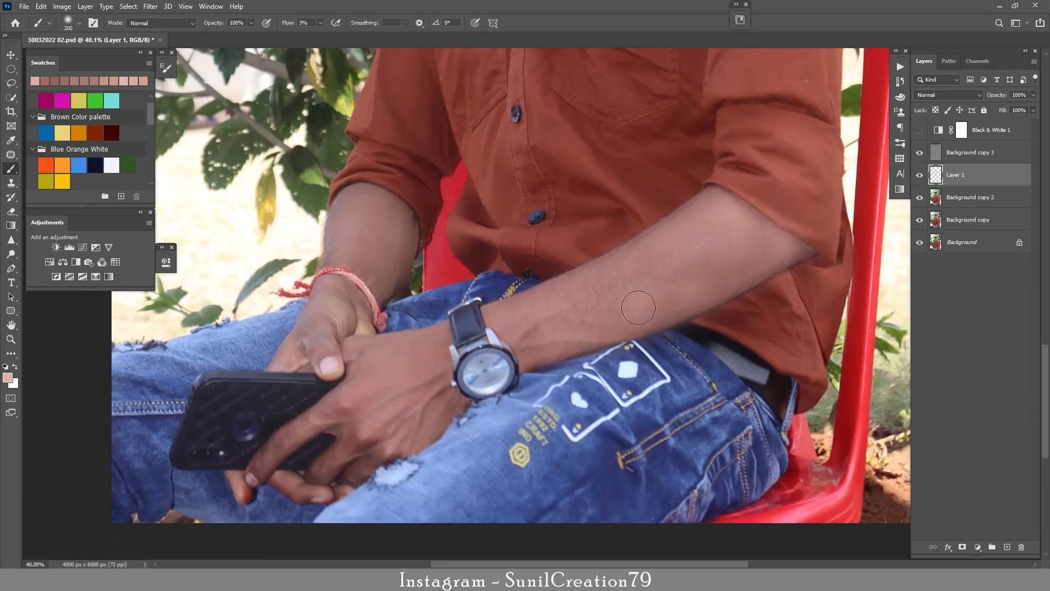
- Soften the paint on the forearm using the Eraser at 5% flow and size 700
left_click(11, 211)
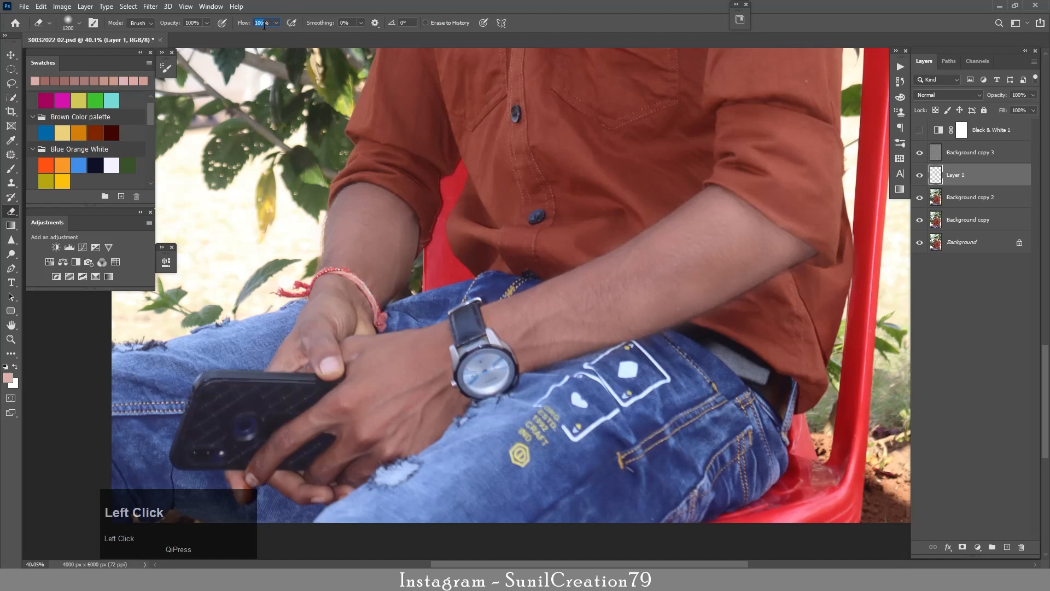
type("5")
key("Return")
key("bracketleft")
key("bracketleft")
key("bracketleft")
key("bracketleft")
key("bracketleft")
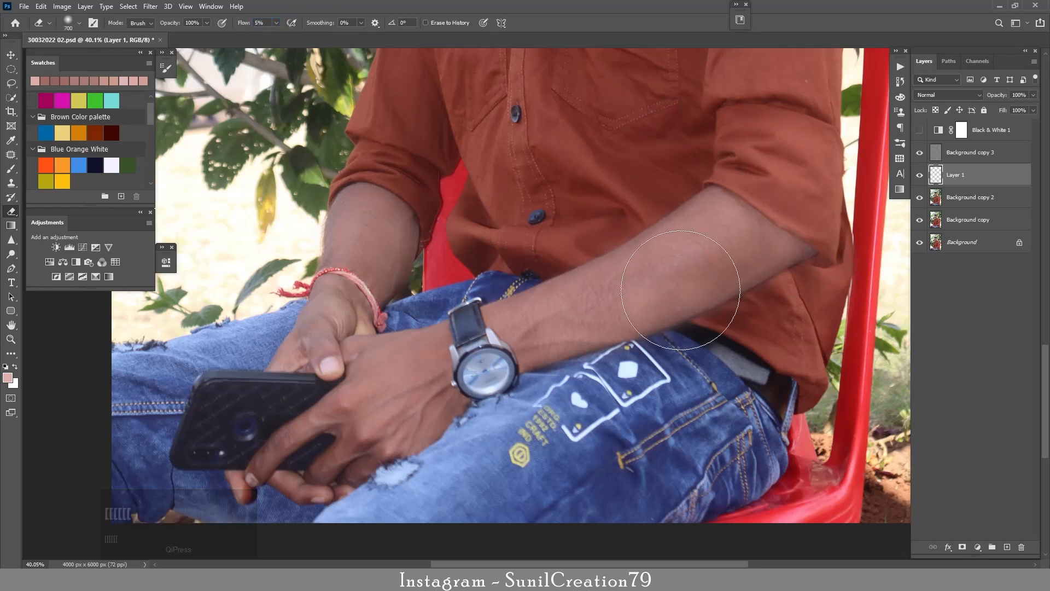
- Paint the hands with the Brush and clean up around the fingers using the Eraser at size 90 and 74% flow
key("b")
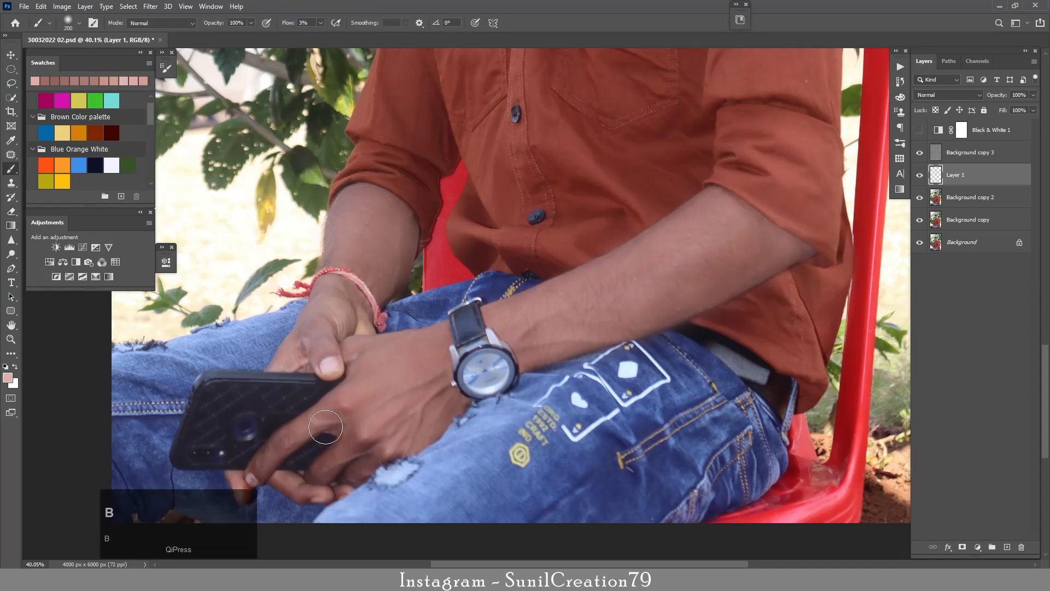
key("e")
key("bracketleft")
key("bracketleft")
key("bracketleft")
key("bracketleft")
key("bracketleft")
key("bracketleft")
key("bracketleft")
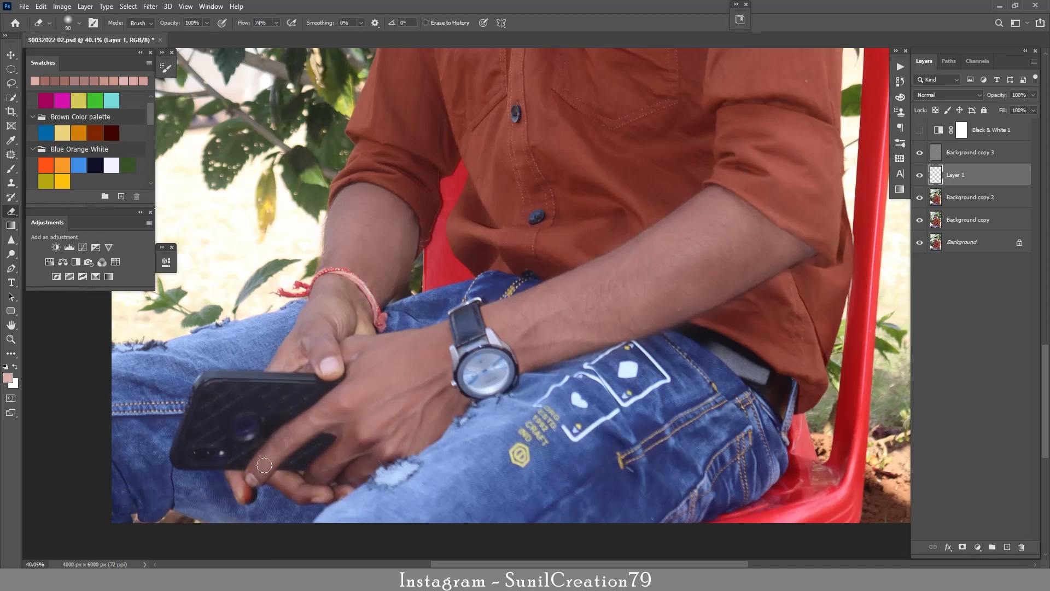
- Reduce the brush size to 90 and touch up the skin of the hands and fingers
key("b")
key("bracketleft")
key("bracketleft")
key("bracketleft")
key("bracketleft")
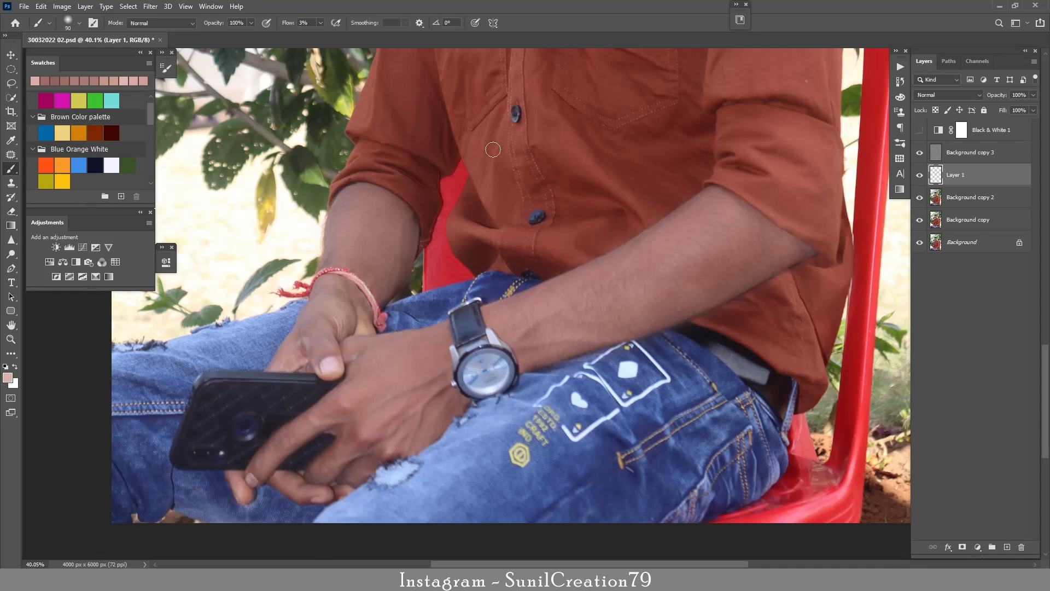
- Toggle Layer 1 to compare the skin across the whole photo with and without the painting
key("z")
left_click_drag(552, 252, 501, 253)
left_click(920, 177)
left_click(920, 176)
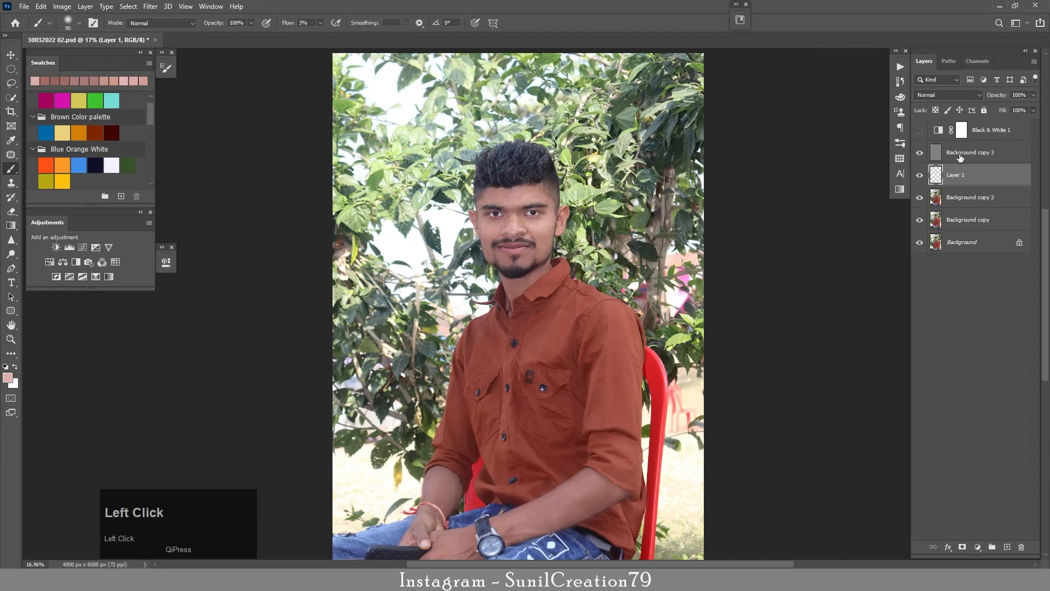
- Create a new layer above Background copy 3, set it to Overlay blending and name it Dodge
left_click(961, 158)
left_click(1007, 547)
left_click(949, 95)
left_click(935, 232)
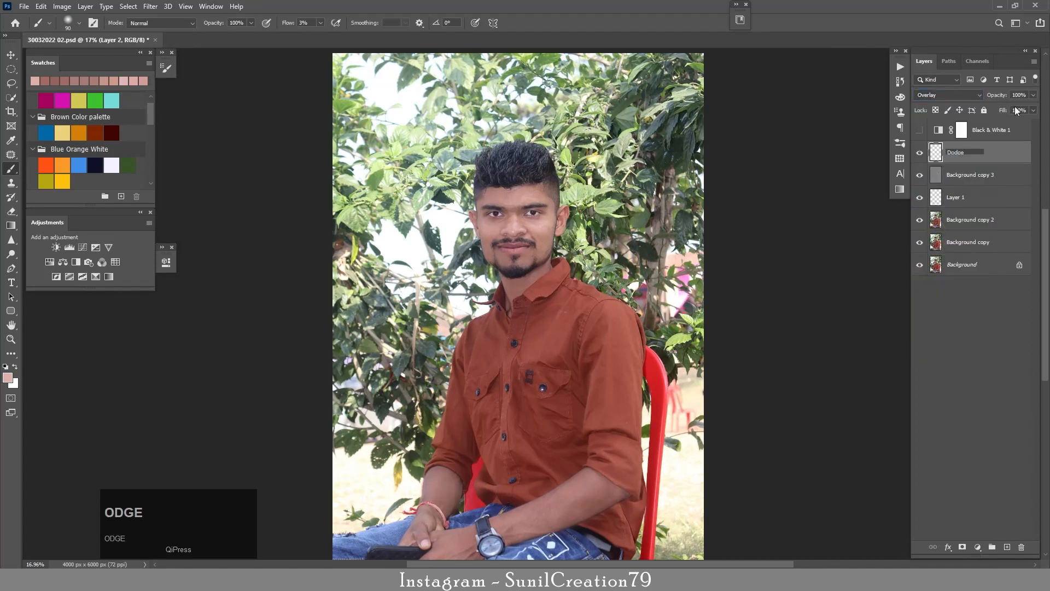
key("Return")
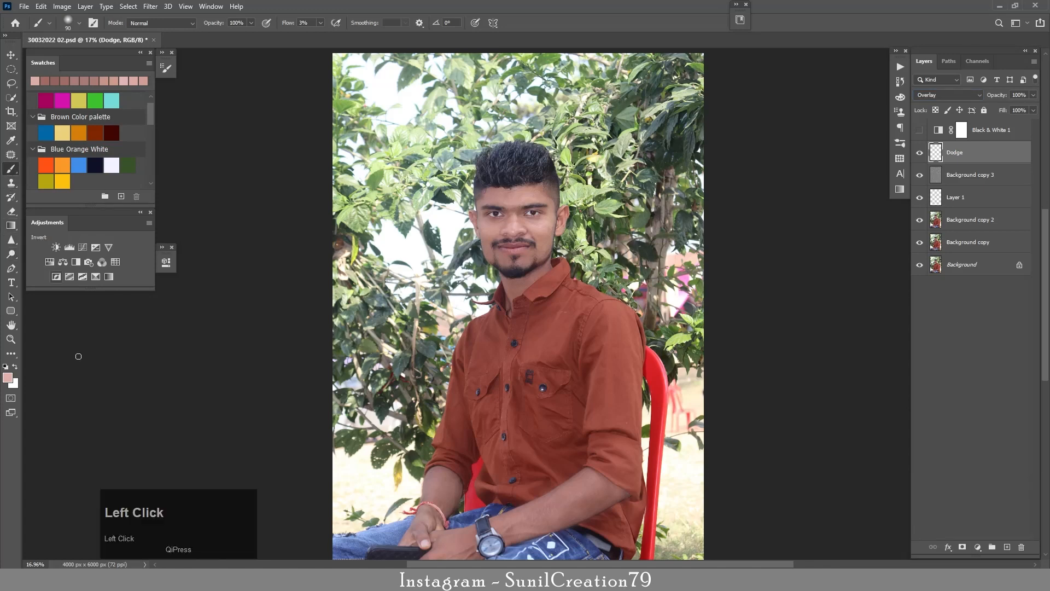
- Set the foreground to white and brighten the nose bridge on the Dodge layer with a size 50 brush
left_click(5, 366)
left_click(15, 366)
key("z")
left_click_drag(525, 216, 594, 217)
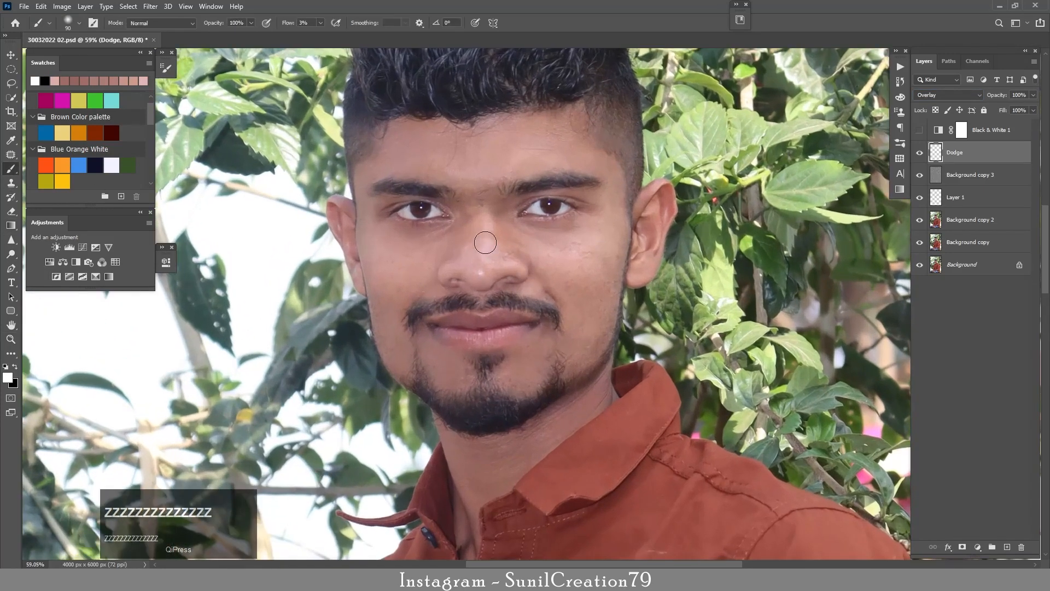
key("bracketleft")
key("bracketleft")
left_click_drag(483, 233, 481, 263)
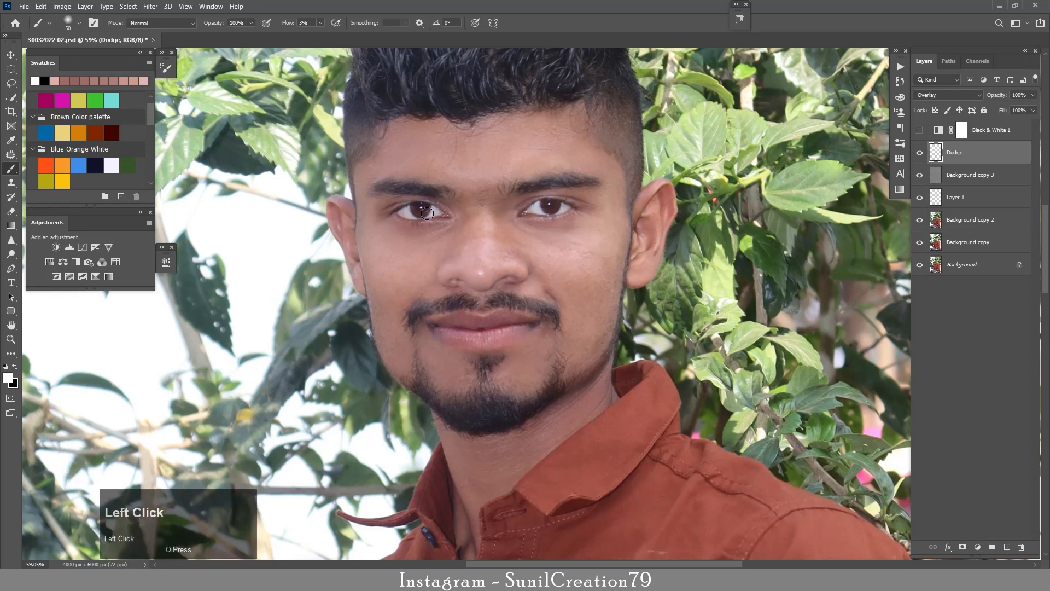
- Enlarge the brush to 125 and brighten the cheeks on the Dodge layer, undoing the last stroke
key("bracketright")
key("bracketright")
key("bracketright")
key("bracketright")
key("bracketright")
key("bracketright")
key("ctrl+z")
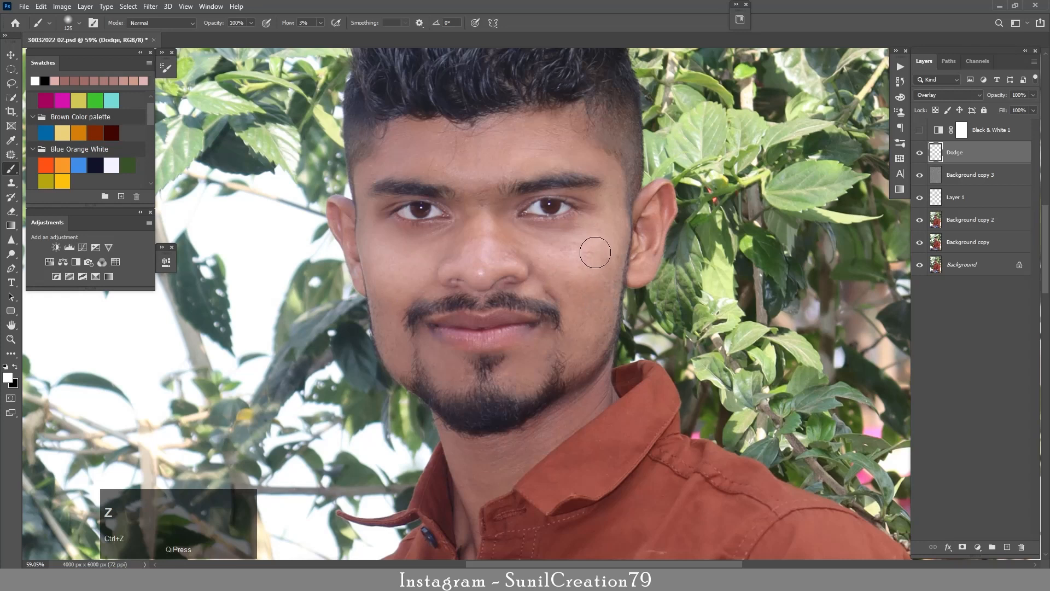
- Reduce the brush size to 45 for small facial highlights and undo the last stroke
key("bracketleft")
key("bracketleft")
key("bracketleft")
key("bracketleft")
key("bracketleft")
key("ctrl+z")
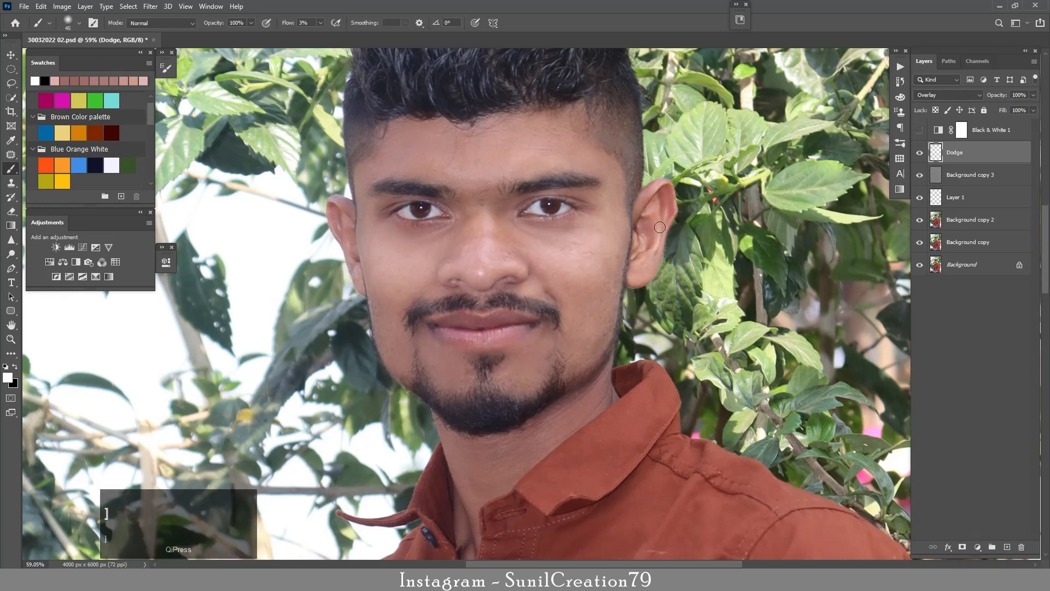
- Enlarge the brush to 150 and brighten the forehead on the Dodge layer
key("bracketright")
key("bracketright")
key("bracketright")
key("bracketright")
key("bracketright")
key("bracketright")
key("bracketright")
key("bracketright")
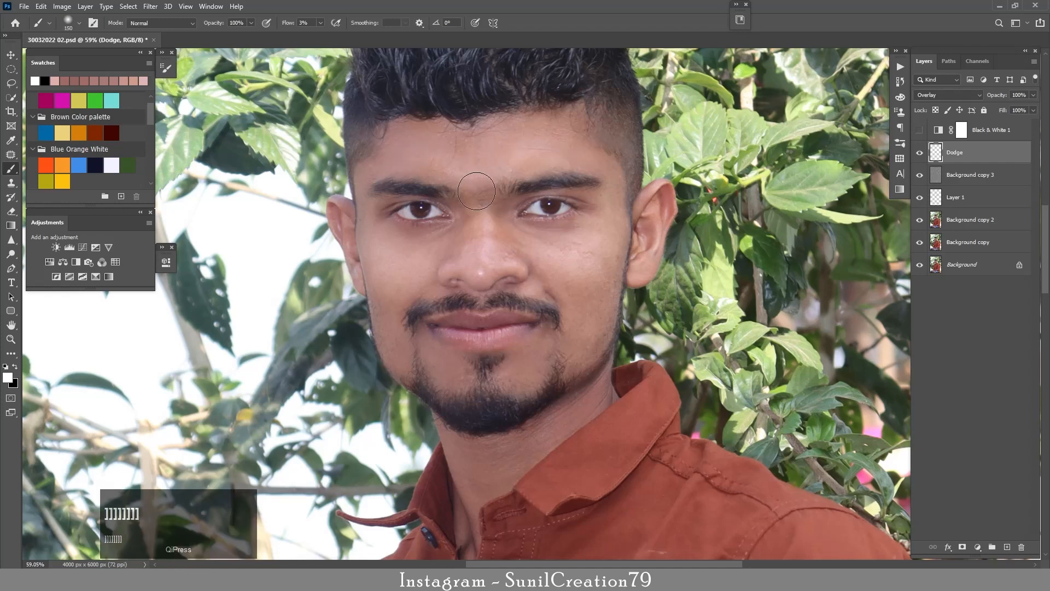
- Reduce the brush size and brighten the ear on the image's left side
key("bracketleft")
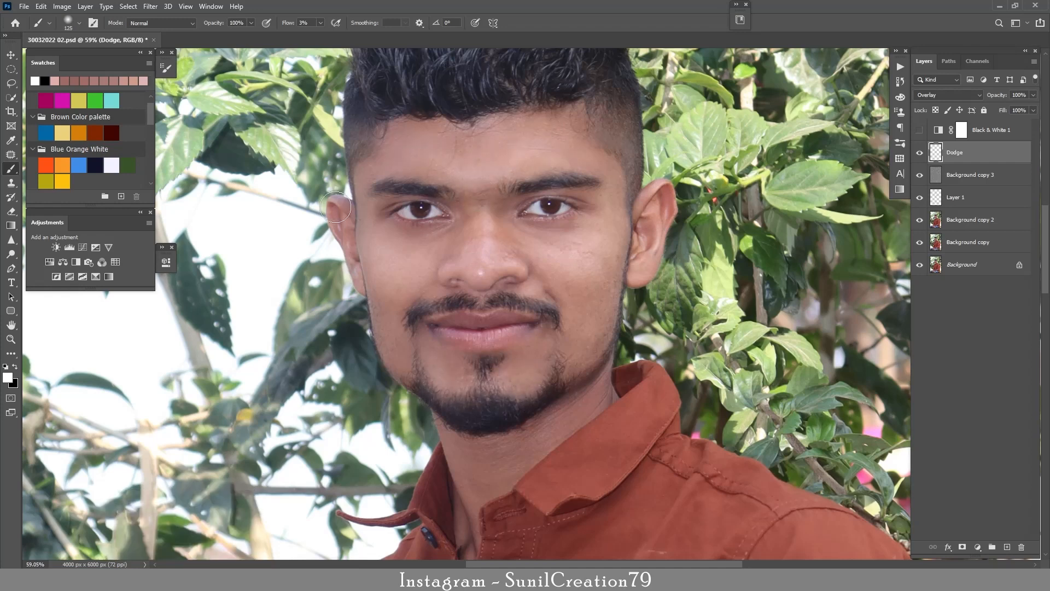
key("bracketleft")
key("bracketleft")
key("bracketleft")
key("bracketleft")
key("bracketleft")
left_click_drag(340, 227, 350, 262)
- Brighten both forearms on the Dodge layer using brush sizes of 300 and 200
left_click_drag(499, 239, 457, 238)
left_click_drag(536, 391, 539, 157)
mouse_move(550, 297)
left_mouse_down()
mouse_move(560, 297)
mouse_move(543, 293)
left_mouse_up()
key("bracketright")
key("bracketright")
key("bracketright")
key("bracketright")
key("bracketright")
key("bracketright")
key("bracketright")
key("bracketright")
key("bracketright")
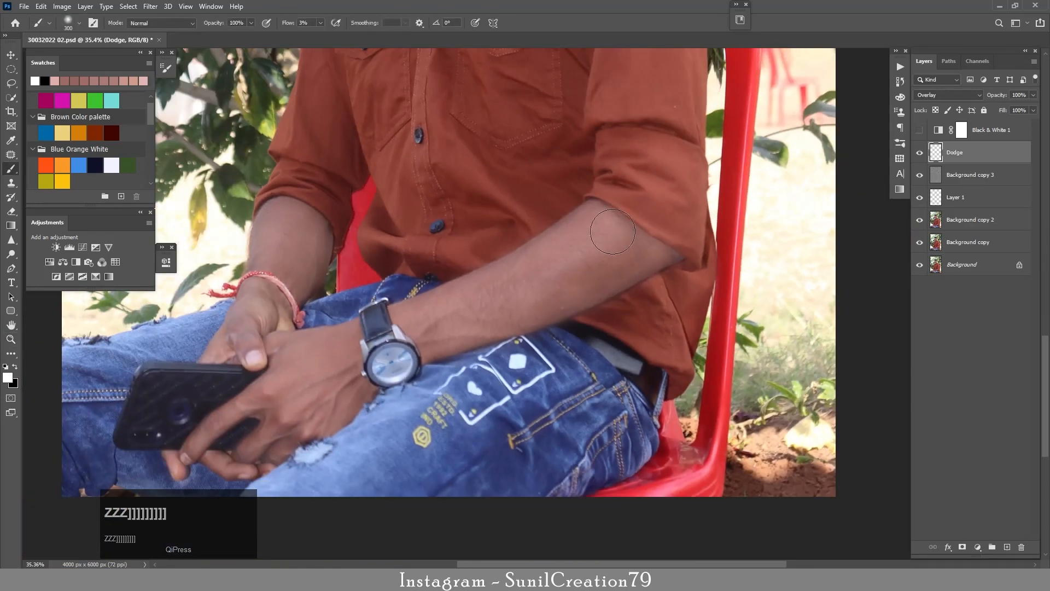
key("bracketleft")
key("bracketleft")
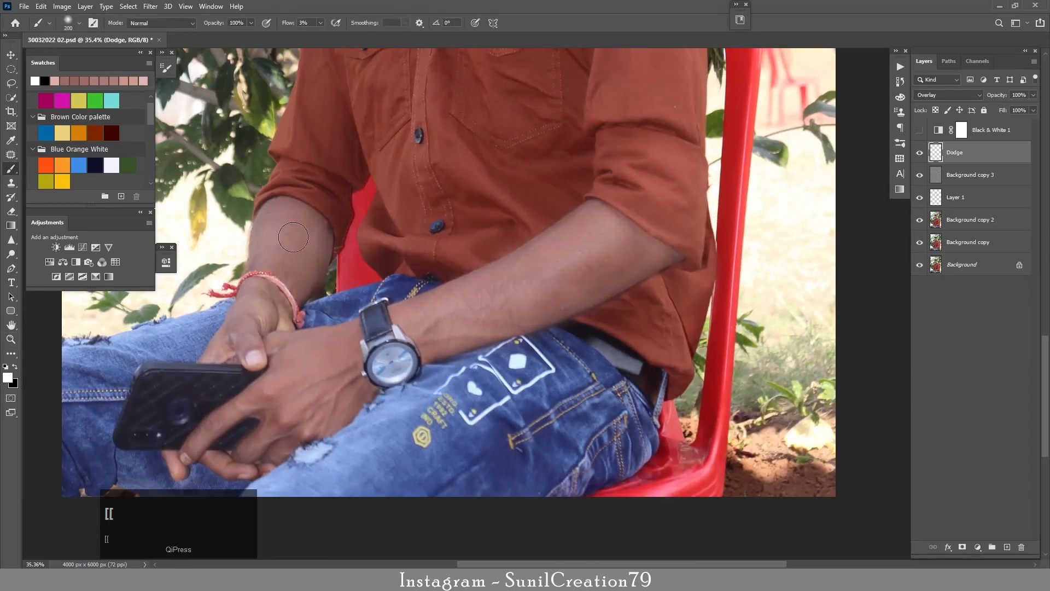
- Reduce the brush to 100 and brighten the hands and watch face, undoing one stray stroke on the hand
key("bracketleft")
key("bracketleft")
left_click_drag(264, 394, 271, 395)
key("ctrl+z")
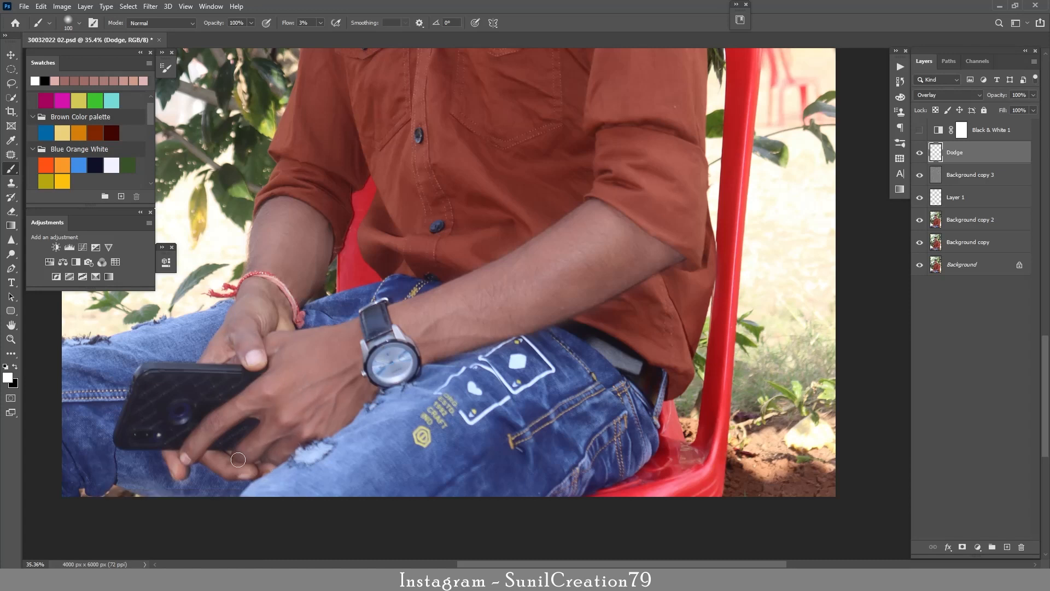
left_click_drag(398, 363, 397, 359)
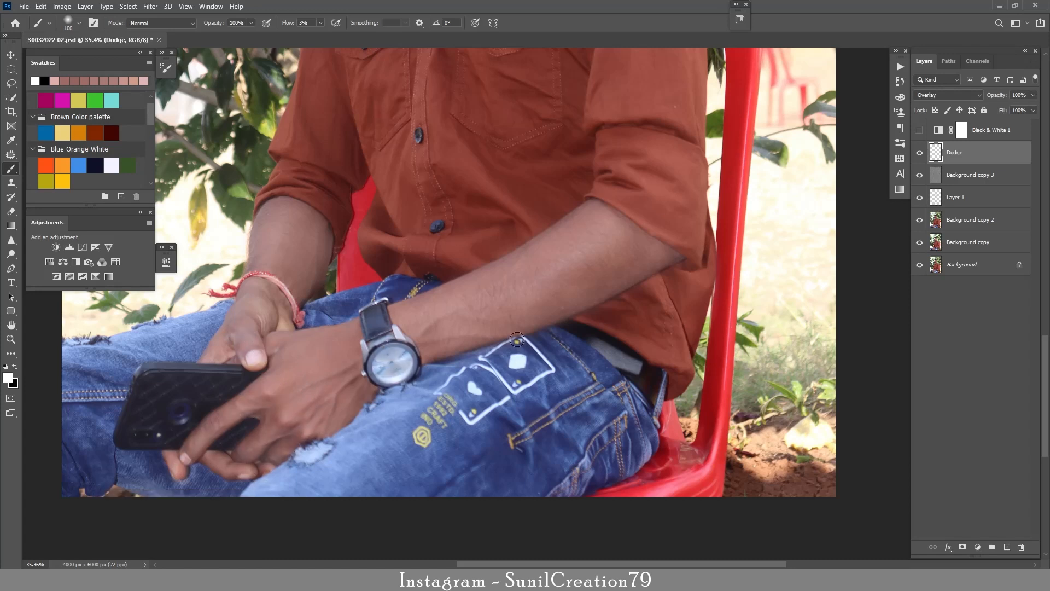
- Create a new layer above Dodge and name it Burn
key("z")
left_click_drag(460, 273, 377, 271)
left_click_drag(536, 191, 629, 190)
left_click_drag(454, 176, 437, 176)
left_click(1007, 547)
double_click(955, 152)
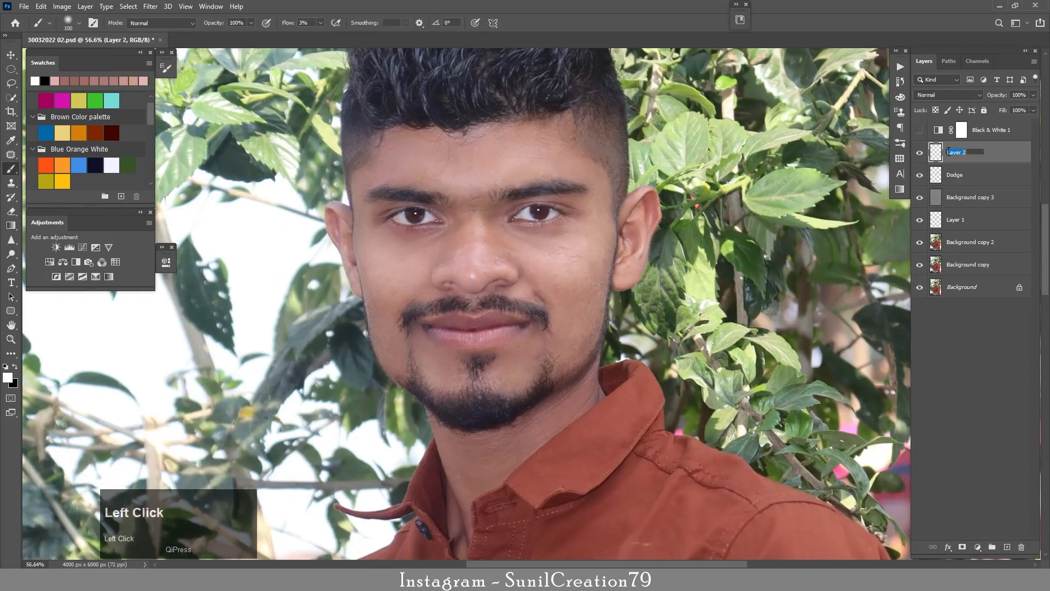
type("Burn")
key("Return")
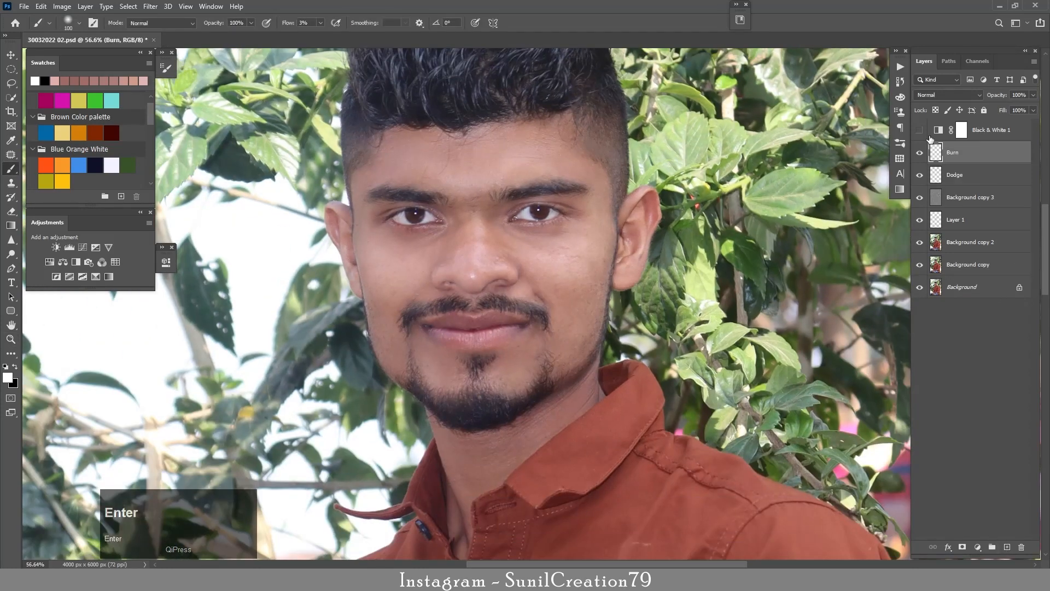
- Show the Black & White 1 layer and set the Burn layer's blend mode to Overlay
left_click(919, 129)
left_click(949, 95)
left_click(936, 226)
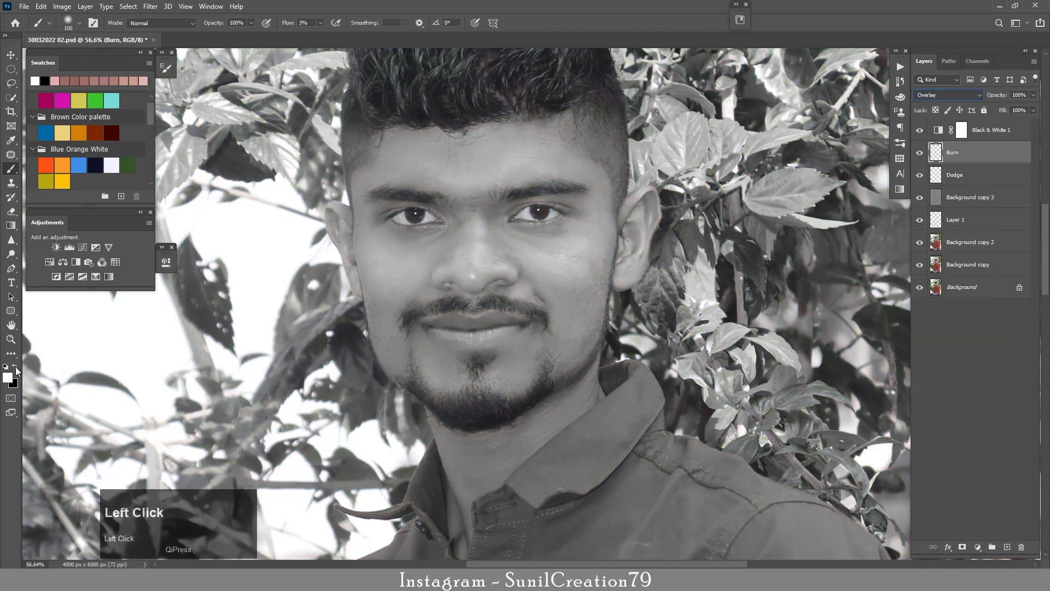
- Darken around the eye on the Burn layer with a black size 50 brush and hide the Black & White 1 layer
left_click(15, 369)
key("bracketleft")
key("bracketleft")
key("bracketleft")
scroll(524, 209, "up", 2)
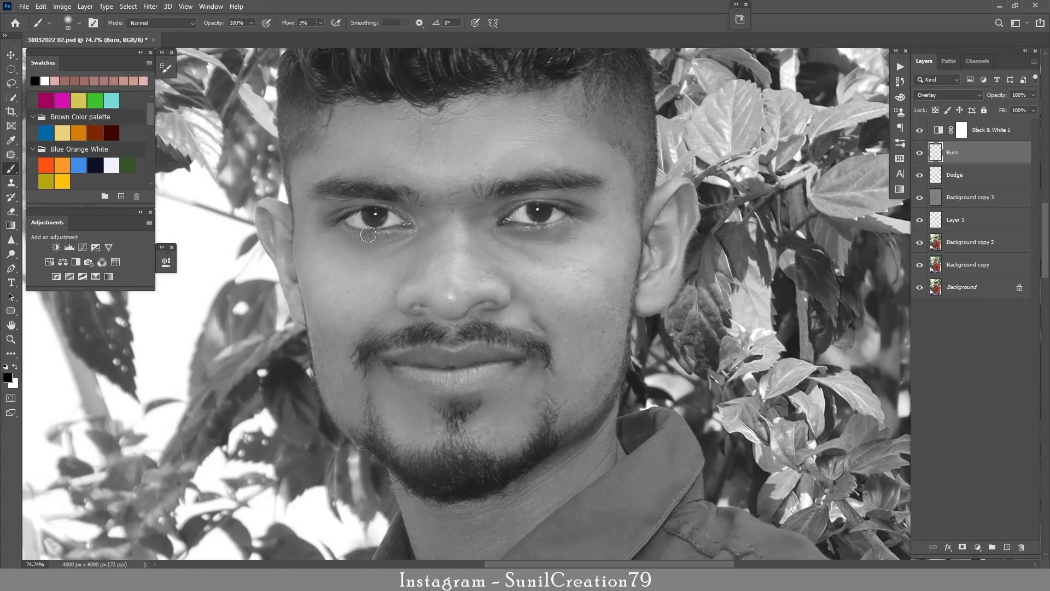
left_click_drag(368, 234, 398, 214)
left_click(920, 130)
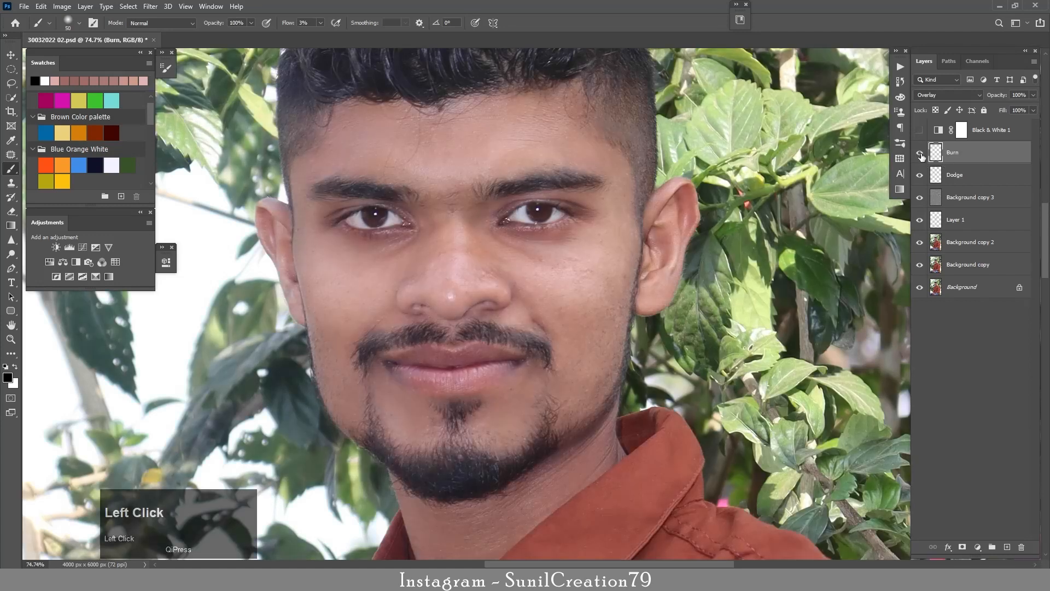
- Switch back from the Eraser to the Brush tool and set its flow to 1% for burning the face
left_click(11, 211)
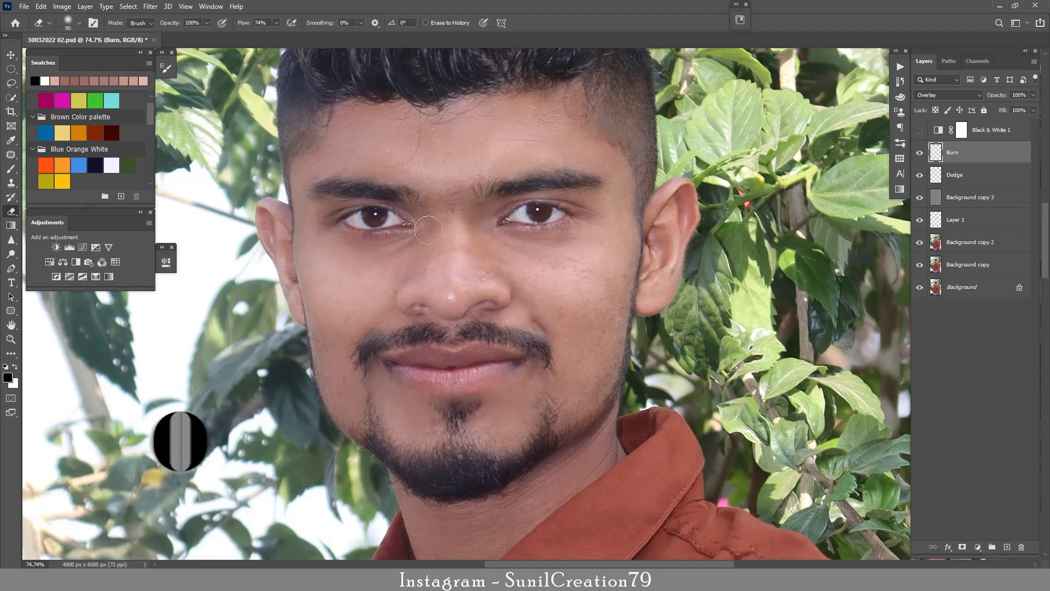
left_click(11, 169)
left_click(303, 22)
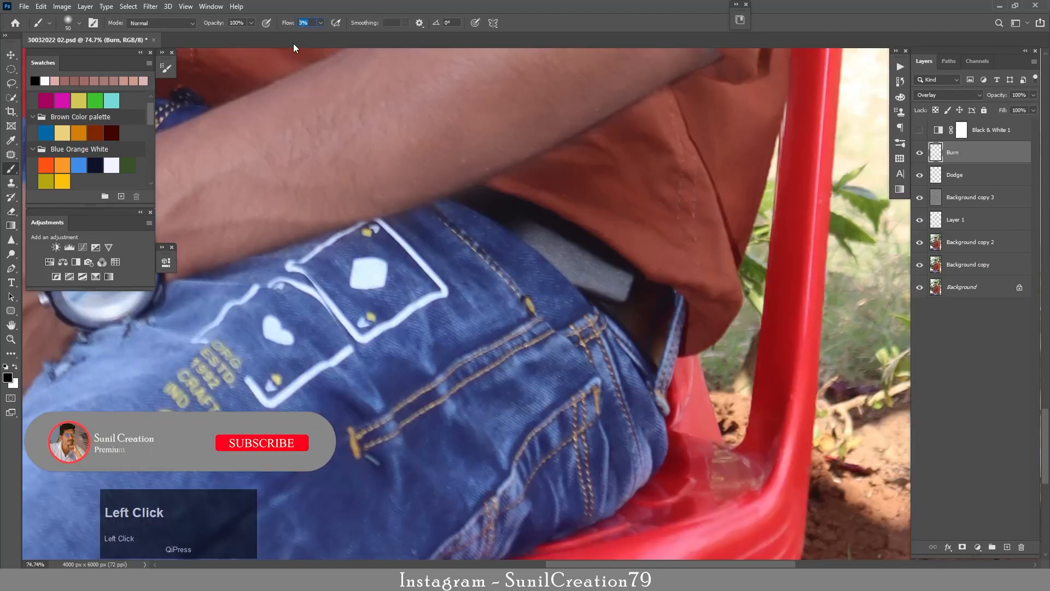
type("1")
type("h")
left_click_drag(357, 136, 544, 215)
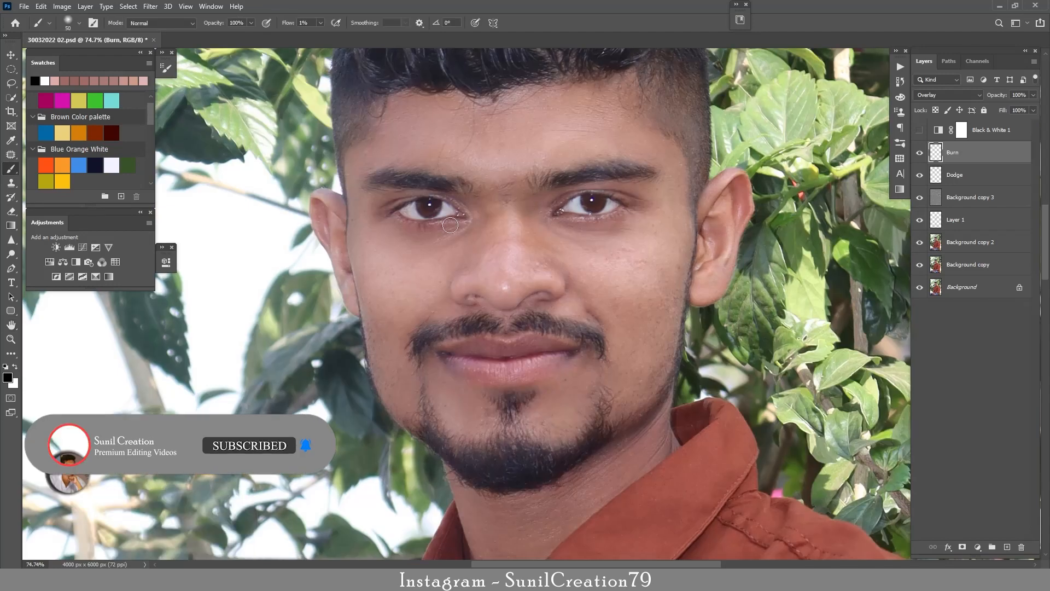
- Darken under the eye and around the nose on the Burn layer with a smaller brush
key("bracketleft")
key("bracketleft")
key("bracketleft")
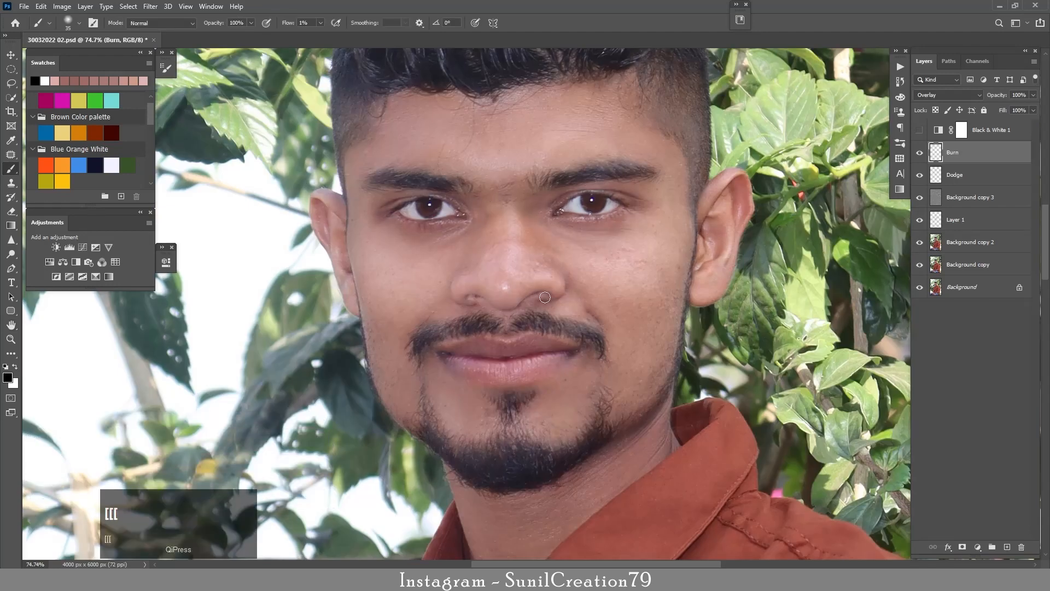
key("bracketright")
key("bracketright")
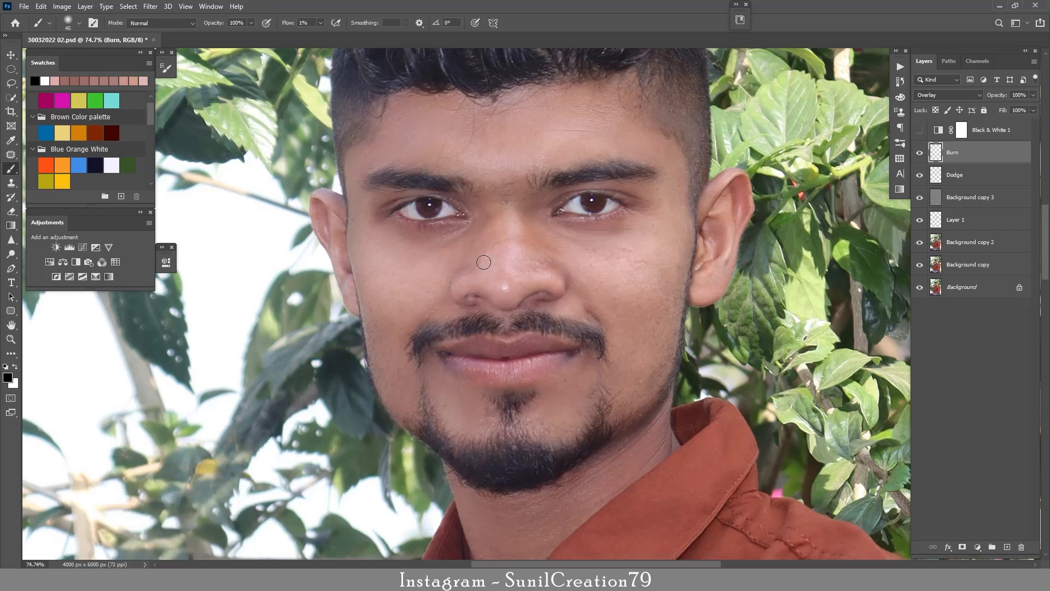
- Enlarge the brush to 125 and darken beside the mouth and along the cheek and jaw edge
key("bracketright")
key("bracketright")
key("bracketright")
key("bracketright")
key("bracketright")
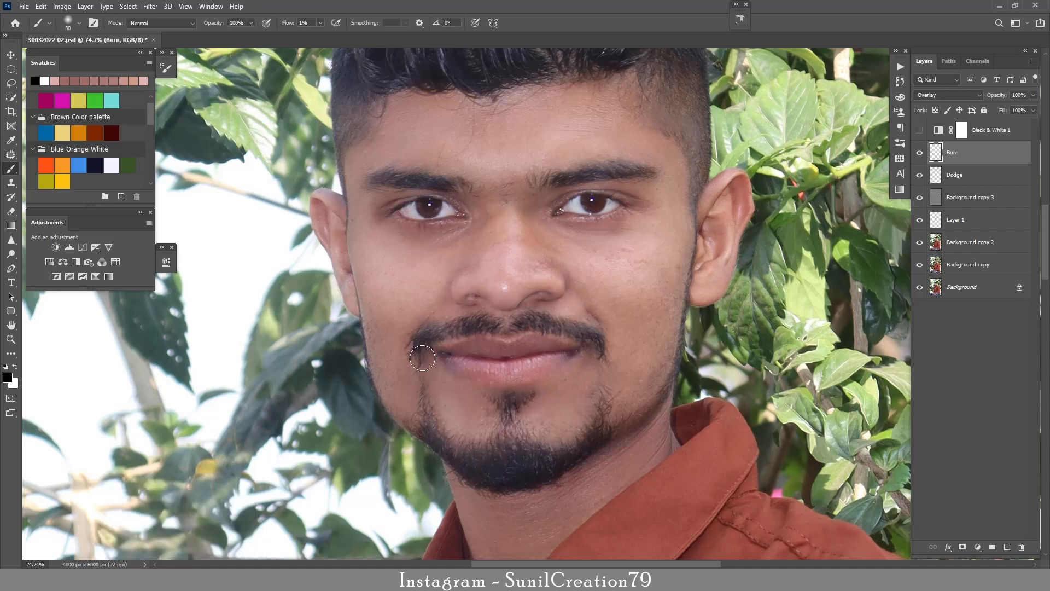
key("bracketright")
key("bracketright")
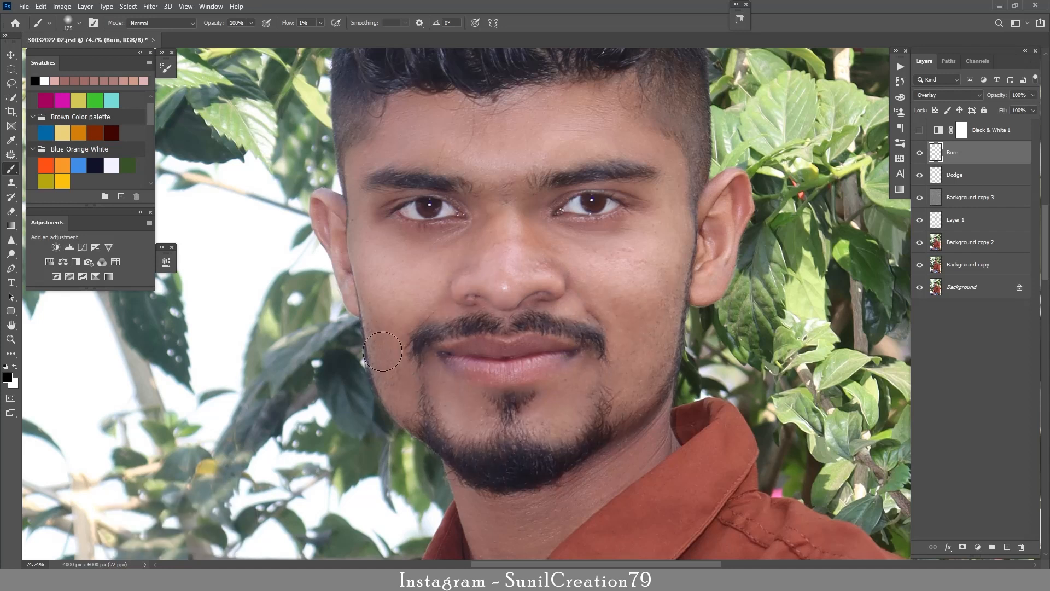
- Reduce the brush to 45 and darken the edge of the ear
key("bracketleft")
key("bracketleft")
key("bracketleft")
key("bracketleft")
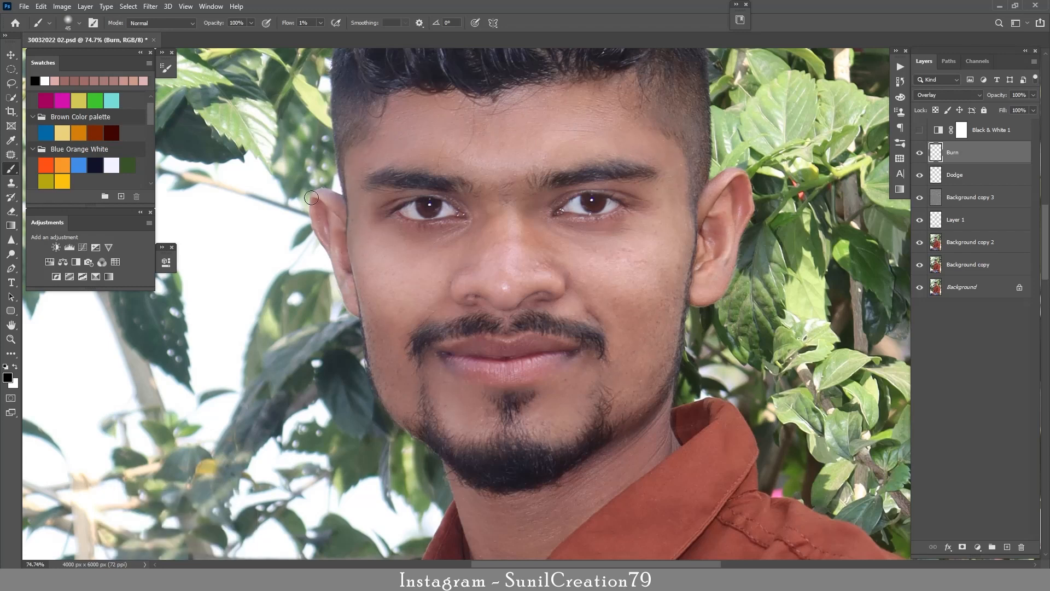
- Enlarge the brush to 100 and darken the neck below the beard and inside the collar
scroll(559, 274, "down", 5)
key("bracketright")
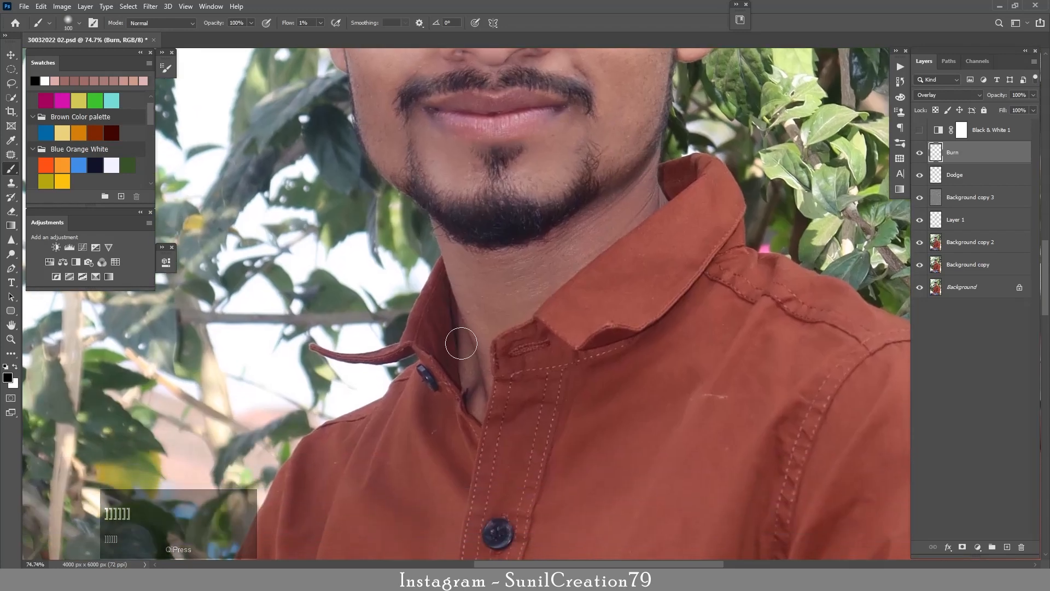
left_click_drag(581, 268, 528, 271)
left_click_drag(573, 453, 593, 441)
left_click_drag(590, 435, 673, 266)
- Enlarge the brush to 250 and darken the forearm from the elbow toward the watch
key("bracketright")
key("bracketright")
key("bracketright")
key("bracketright")
key("bracketright")
key("bracketright")
key("bracketright")
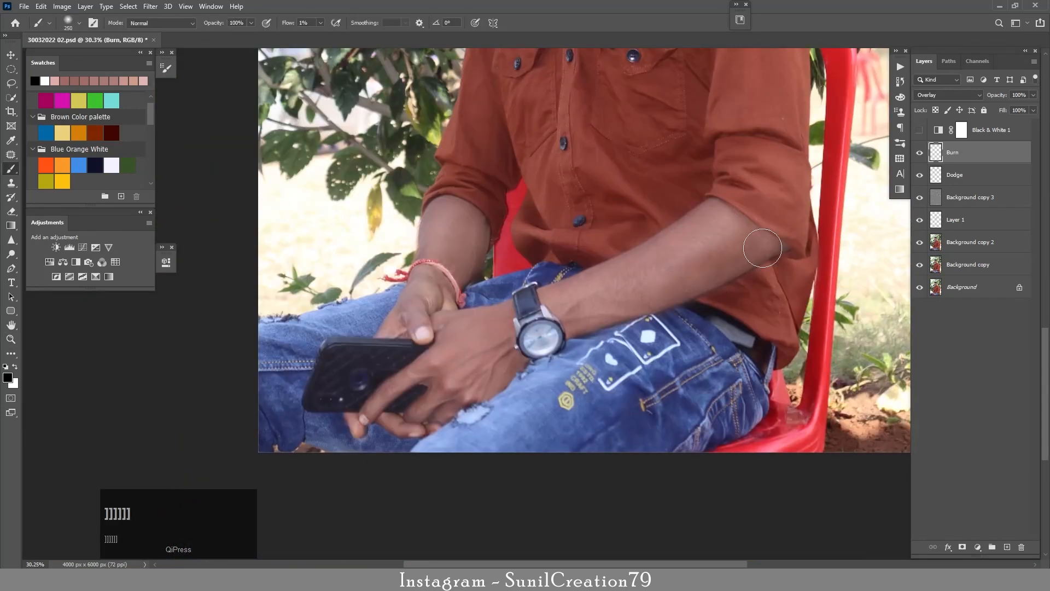
mouse_move(766, 250)
left_mouse_down()
mouse_move(776, 246)
mouse_move(692, 294)
mouse_move(609, 313)
left_mouse_up()
- Reduce the brush gradually to 125 and darken the shadow areas of both hands
key("bracketleft")
key("bracketleft")
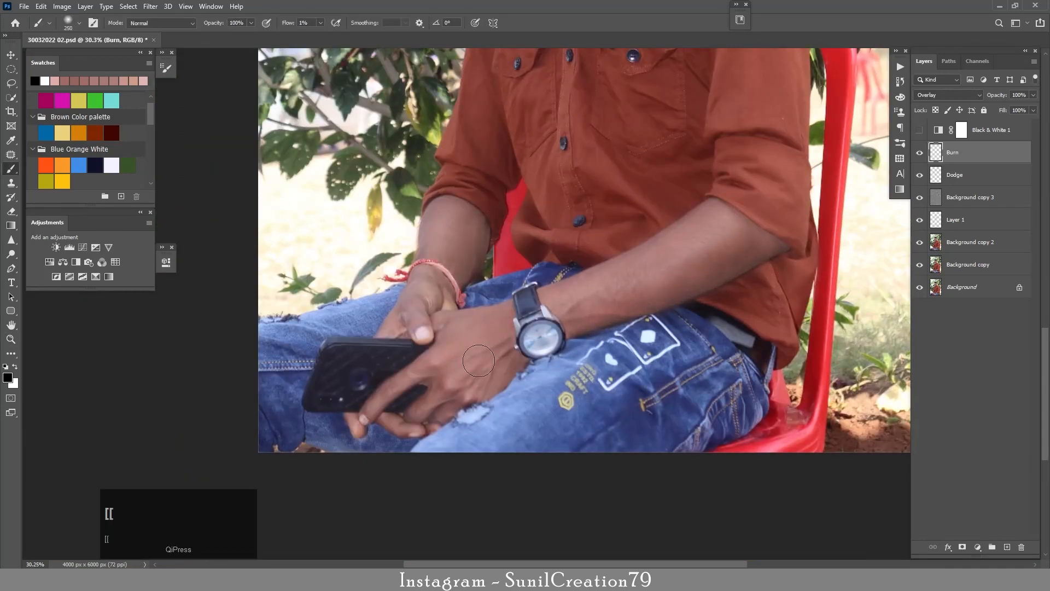
key("bracketleft")
key("bracketleft")
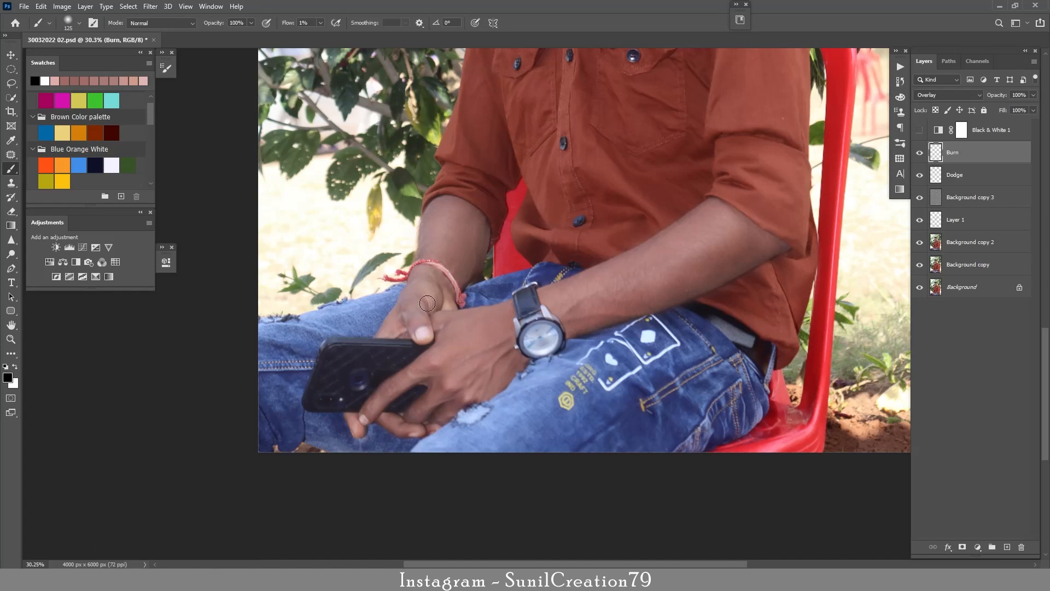
- Compare the image with and without the Burn layer and erase burn spill on the shirt beside the elbow
left_click(921, 152)
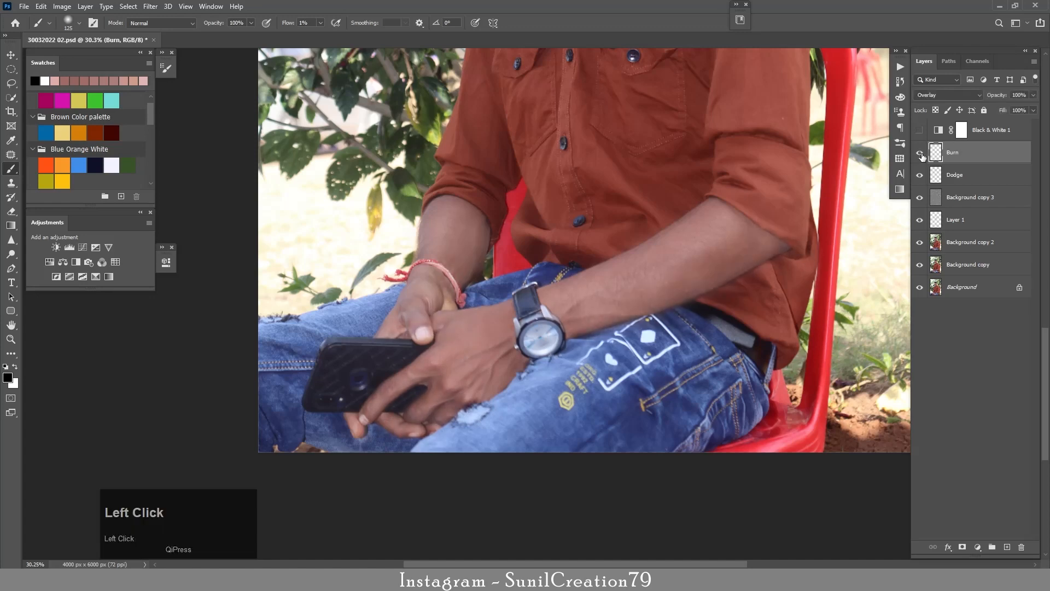
left_click(920, 152)
key("e")
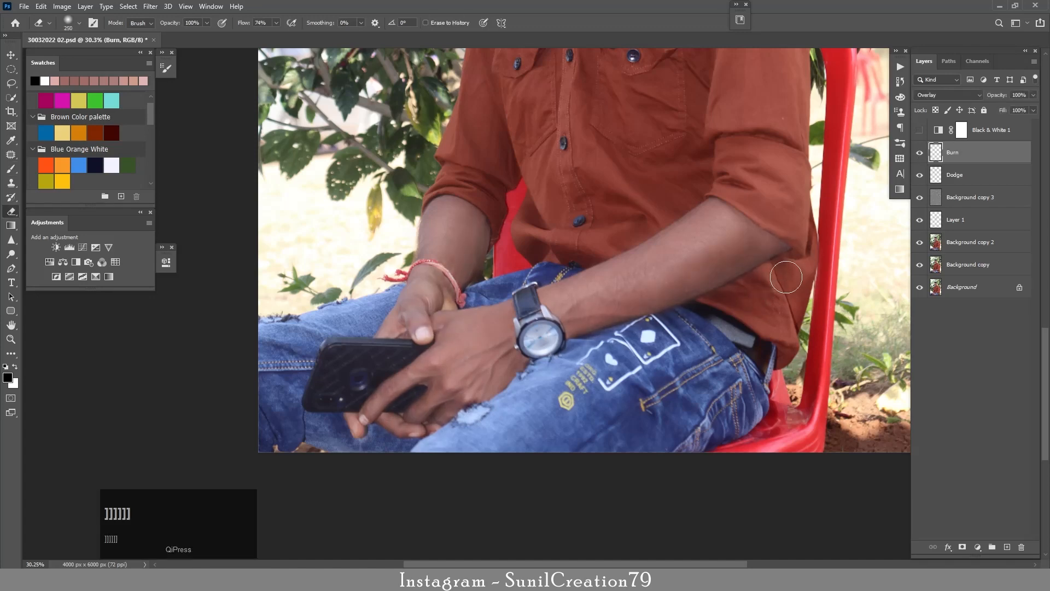
key("z")
mouse_move(701, 300)
left_mouse_down()
mouse_move(651, 284)
mouse_move(755, 238)
left_mouse_up()
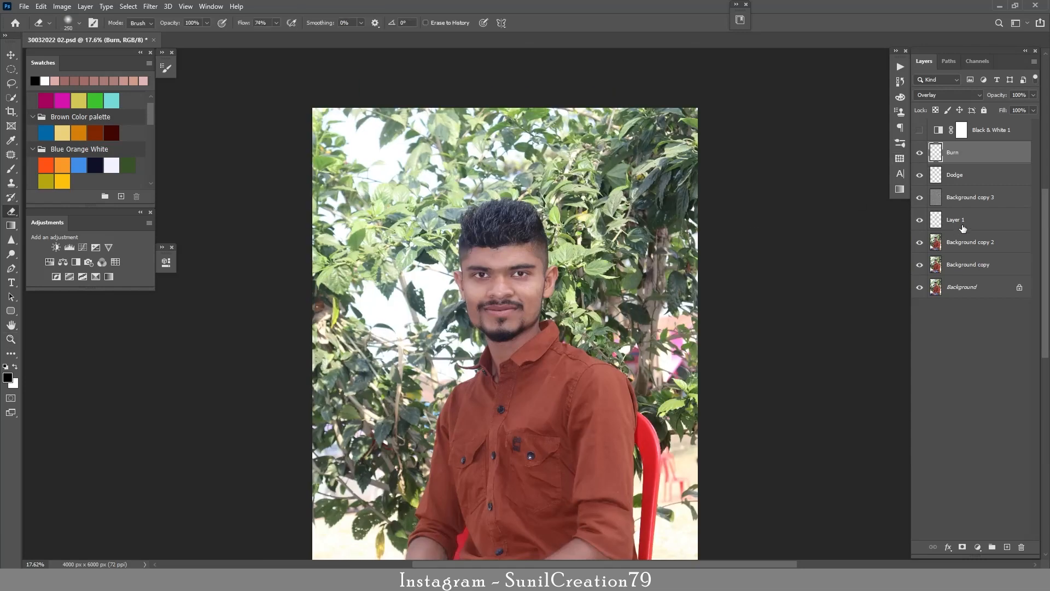
- Group the layers from Burn down to Background copy 2 and compare the photo with and without the group
left_click(920, 220)
left_click(920, 221)
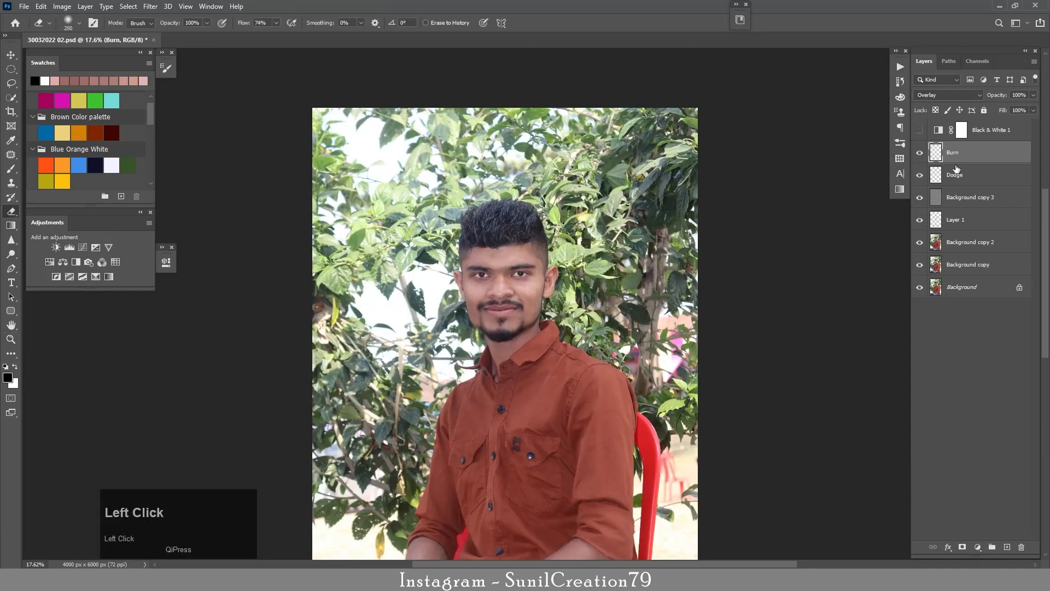
left_click(972, 241, "shift")
key("ctrl+g")
left_click(920, 148)
left_click(920, 148)
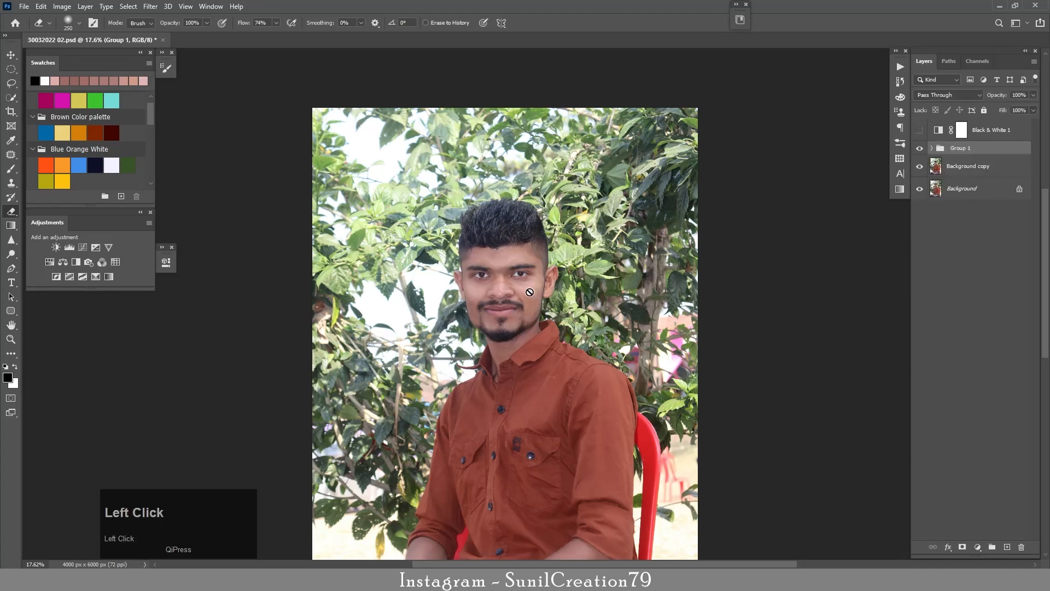
- Stamp all visible layers into a new layer and duplicate it
key("ctrl+shift+alt+e")
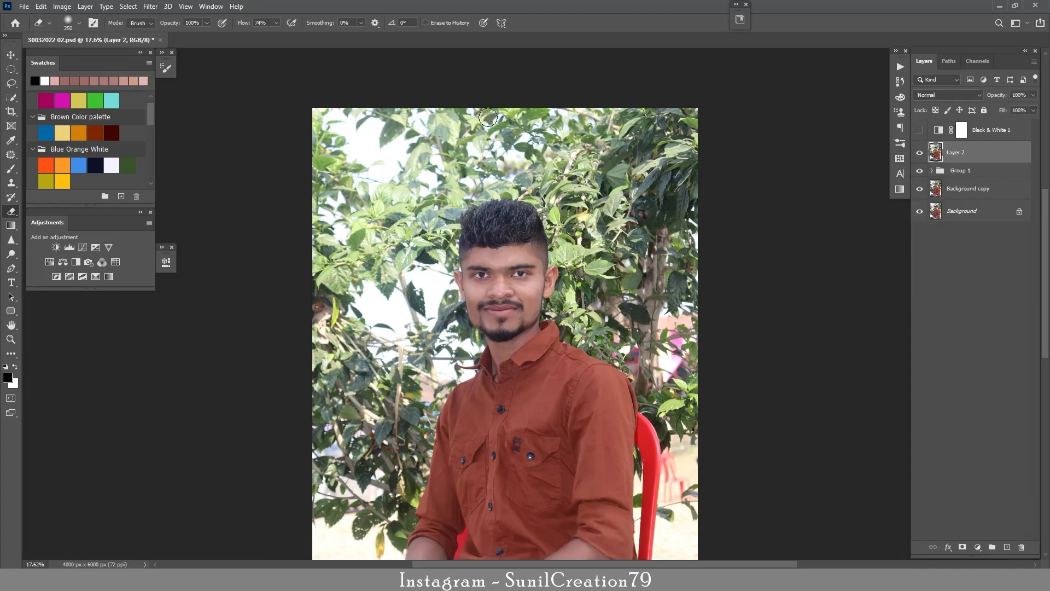
key("ctrl+j")
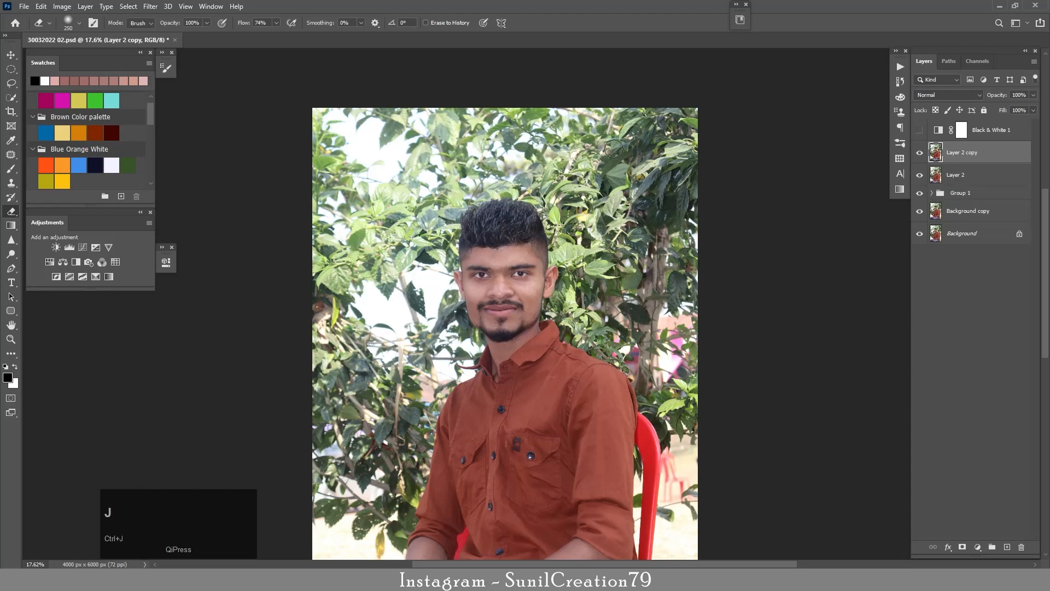
- Load the saved selection of the man and add it as a layer mask to Layer 2 copy
left_click(128, 6)
left_click(144, 237)
left_click(517, 173)
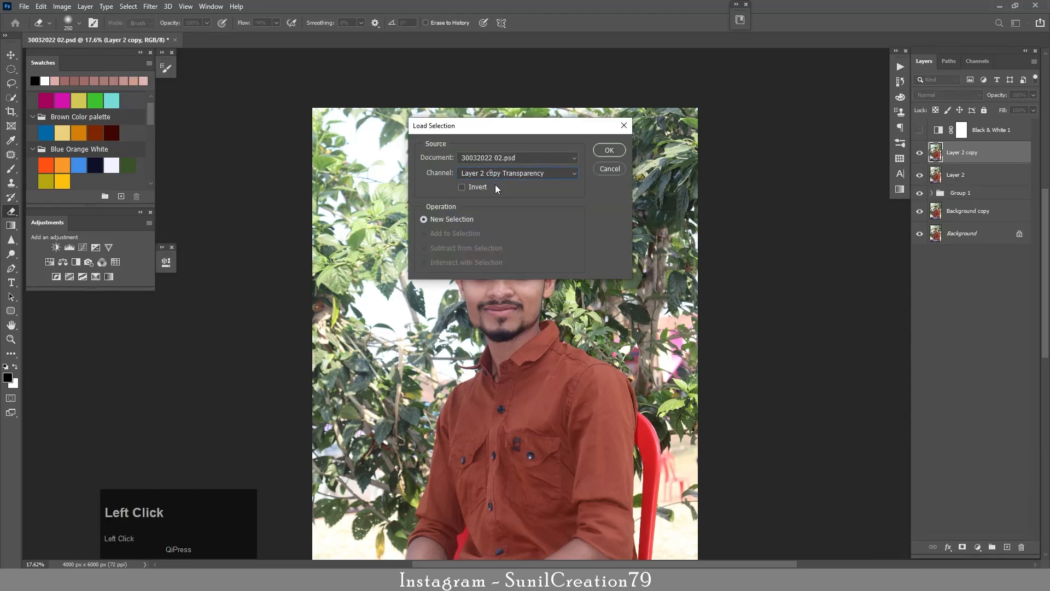
left_click(492, 201)
left_click(609, 150)
left_click(961, 545)
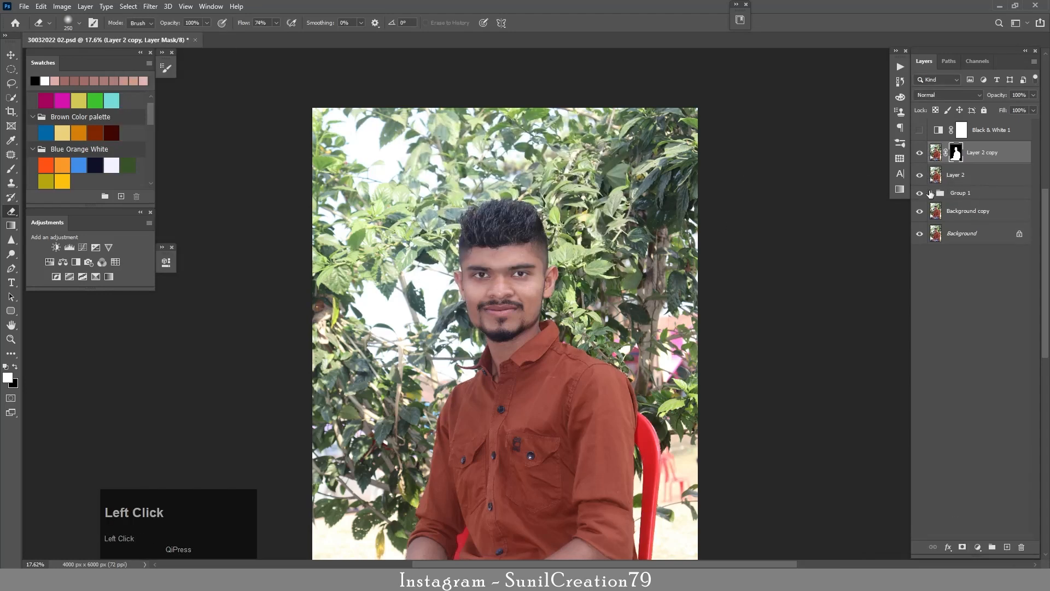
- With the layers below Layer 2 hidden, load Layer 2 copy's mask as a selection and delete the mask
left_click(955, 154, "ctrl")
left_click(41, 6)
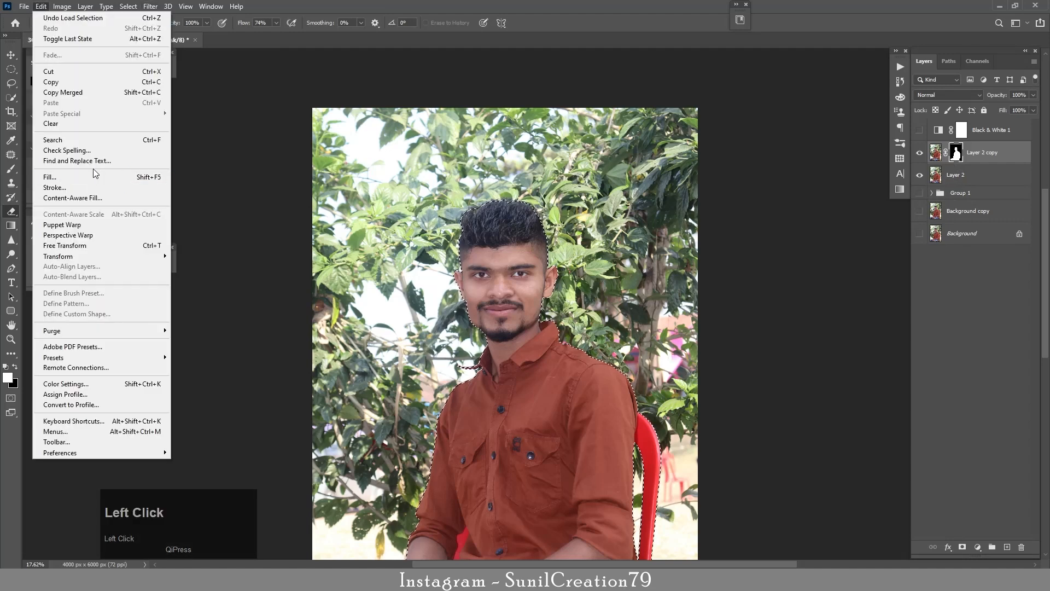
left_click(960, 162)
left_click_drag(956, 154, 1021, 547)
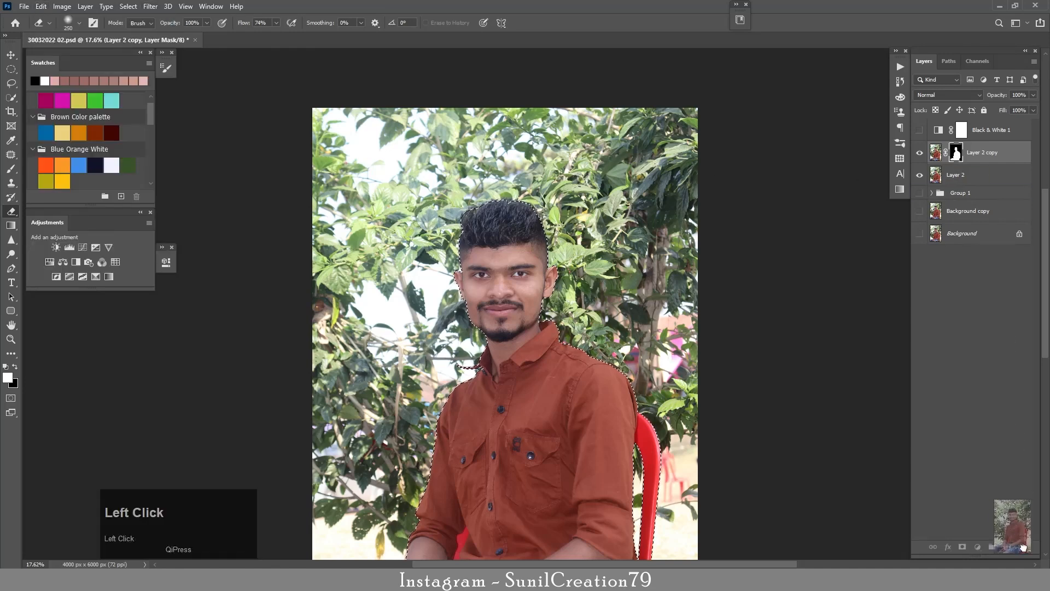
left_click(568, 216)
- Smooth the selection with a sample radius of 1 pixel and mask Layer 2 copy with it
left_click(128, 6)
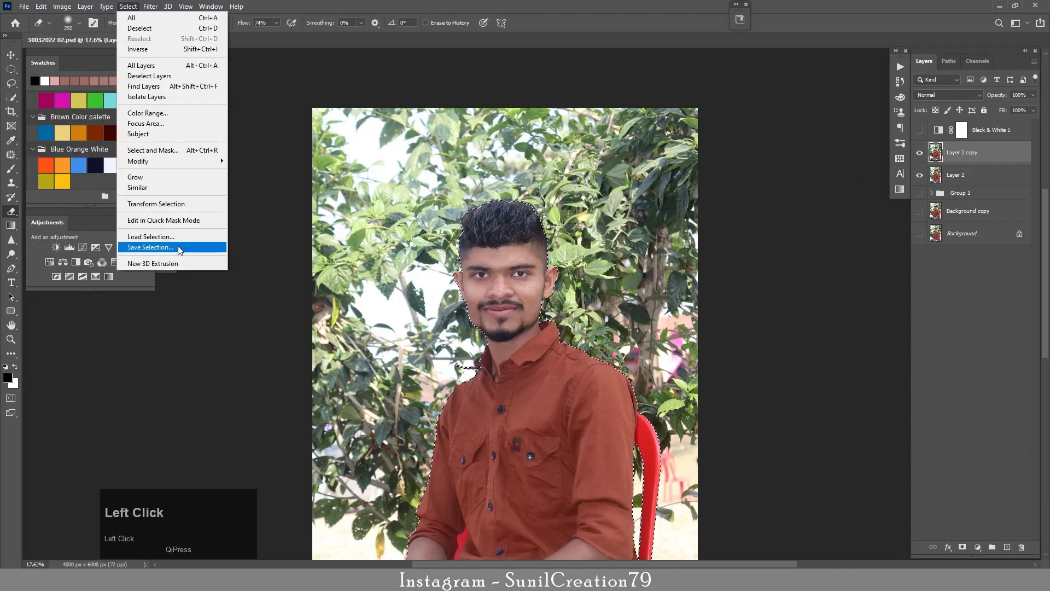
left_click(156, 161)
left_click(264, 171)
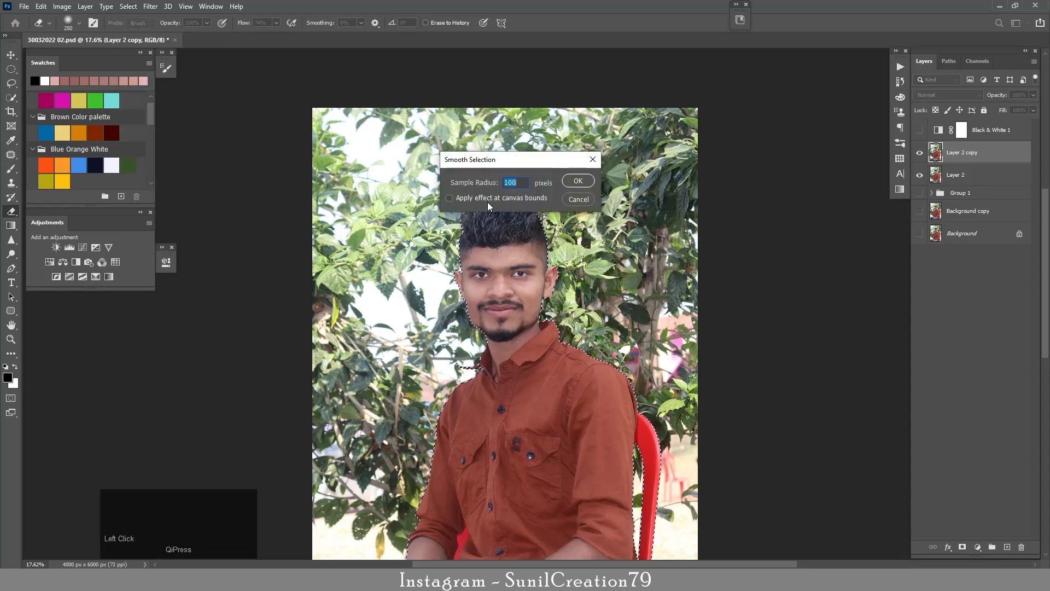
type("1")
left_click(576, 181)
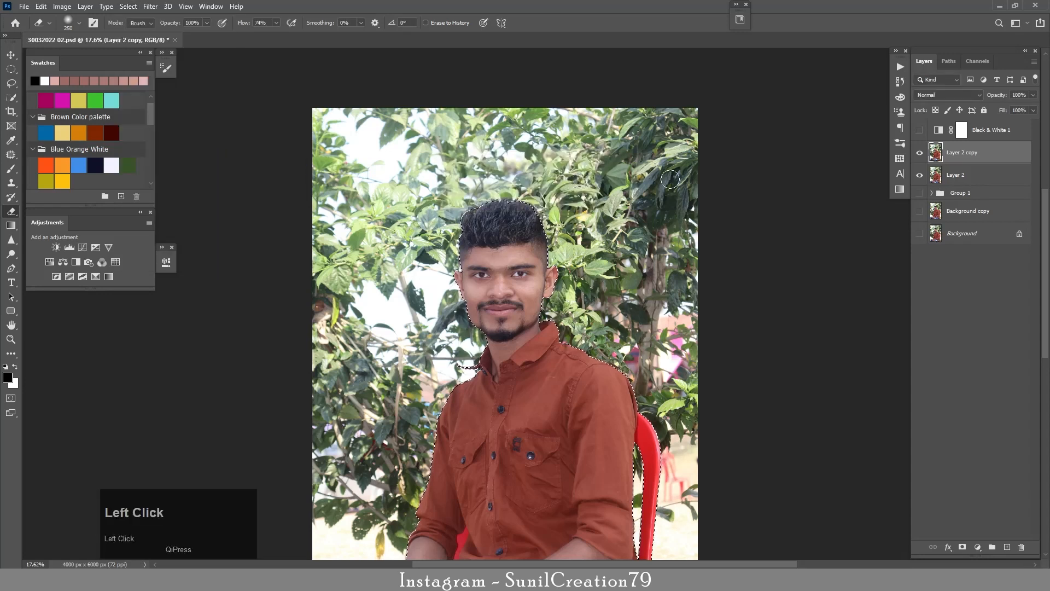
left_click(964, 546)
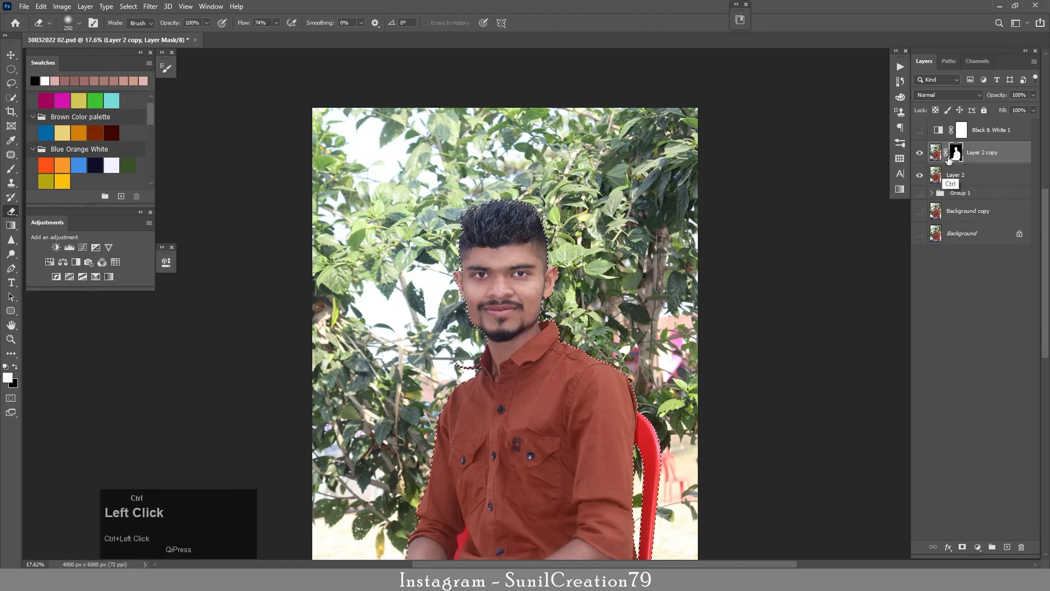
- Expand the selection around the man by 15 pixels
left_click(128, 7)
left_click(284, 184)
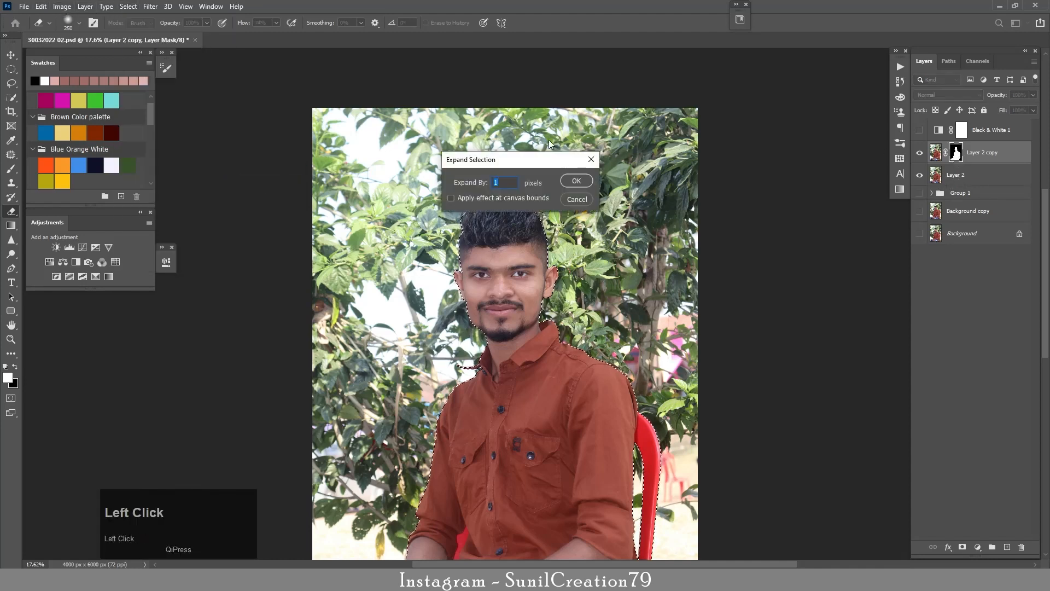
type("15")
left_click(577, 181)
- Fill the selected area on Layer 2 with Content-Aware and hide Layer 2 copy to inspect the background
left_click(955, 174)
left_click(41, 6)
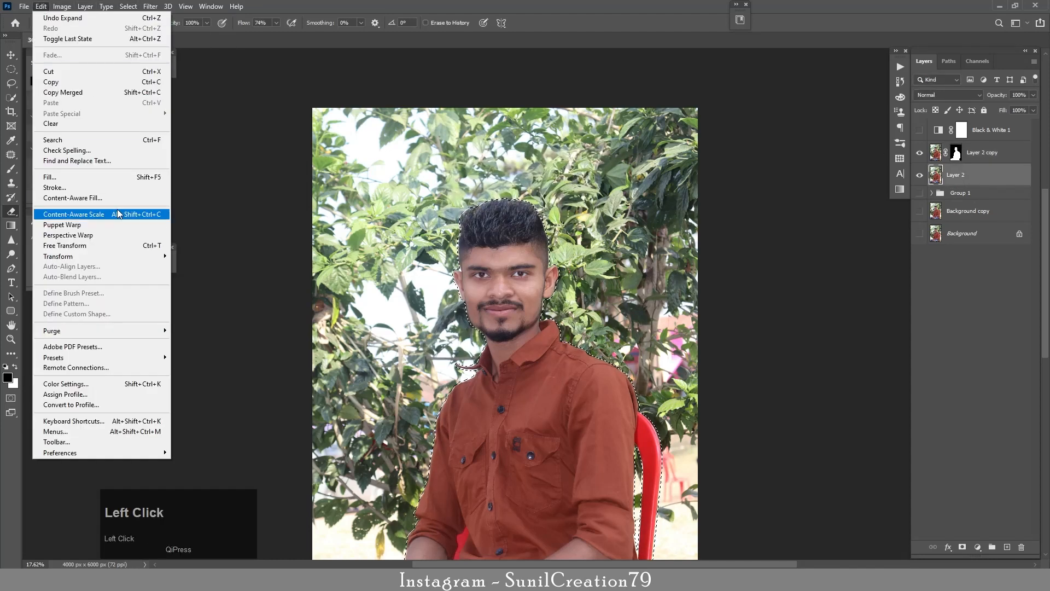
left_click(55, 186)
left_click(590, 155)
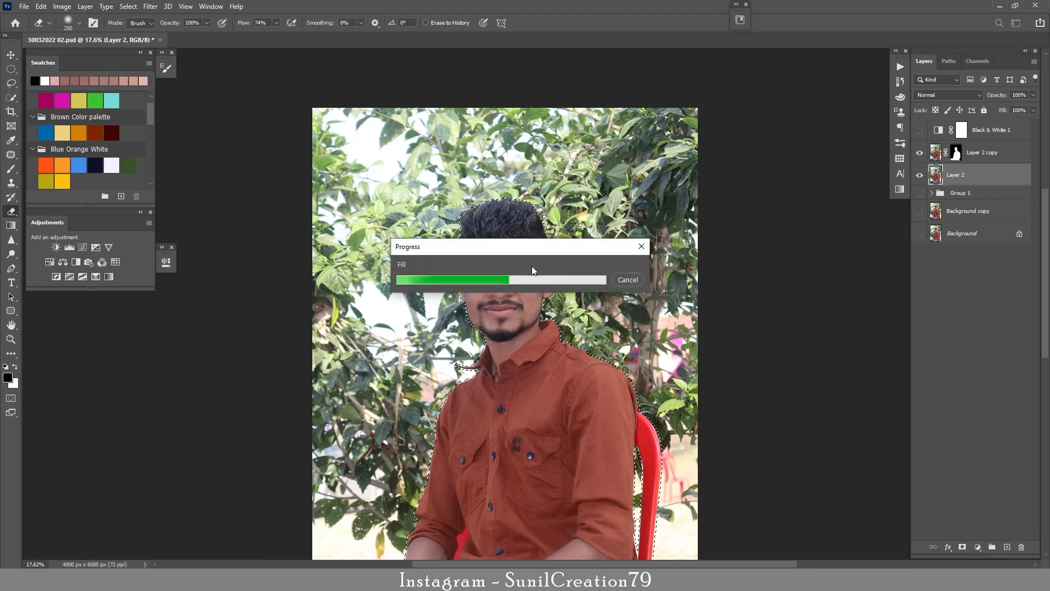
key("z")
left_click_drag(549, 265, 504, 265)
left_click(919, 153)
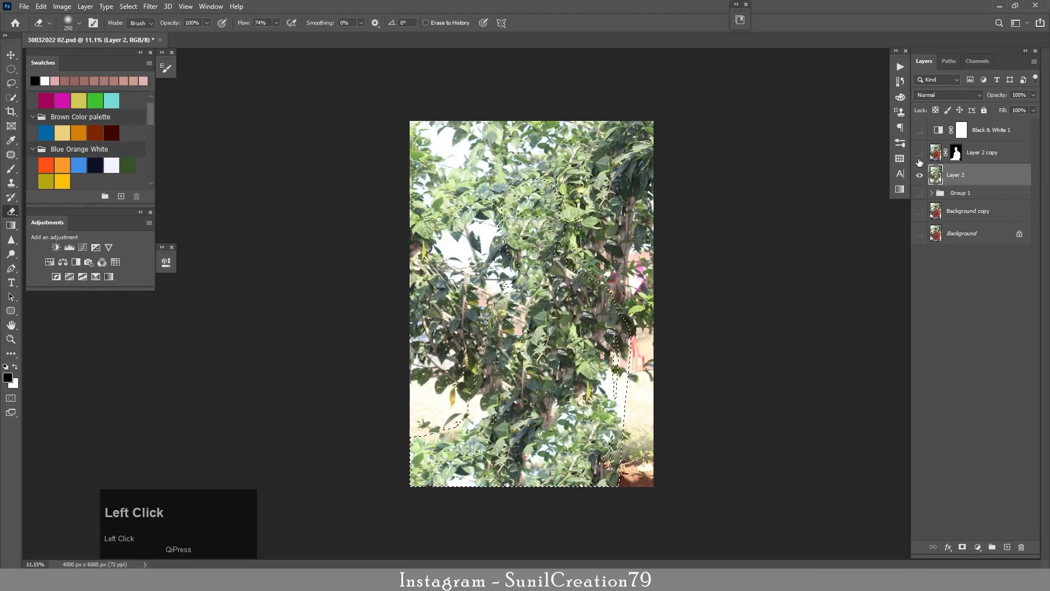
- Deselect and duplicate the filled Layer 2, then show Layer 2 copy with the man again
key("ctrl+d")
key("z")
mouse_move(564, 333)
left_mouse_down()
mouse_move(766, 350)
mouse_move(591, 380)
mouse_move(610, 366)
left_mouse_up()
left_click_drag(959, 176, 1007, 547)
left_click(919, 153)
left_click(150, 6)
mouse_move(218, 136)
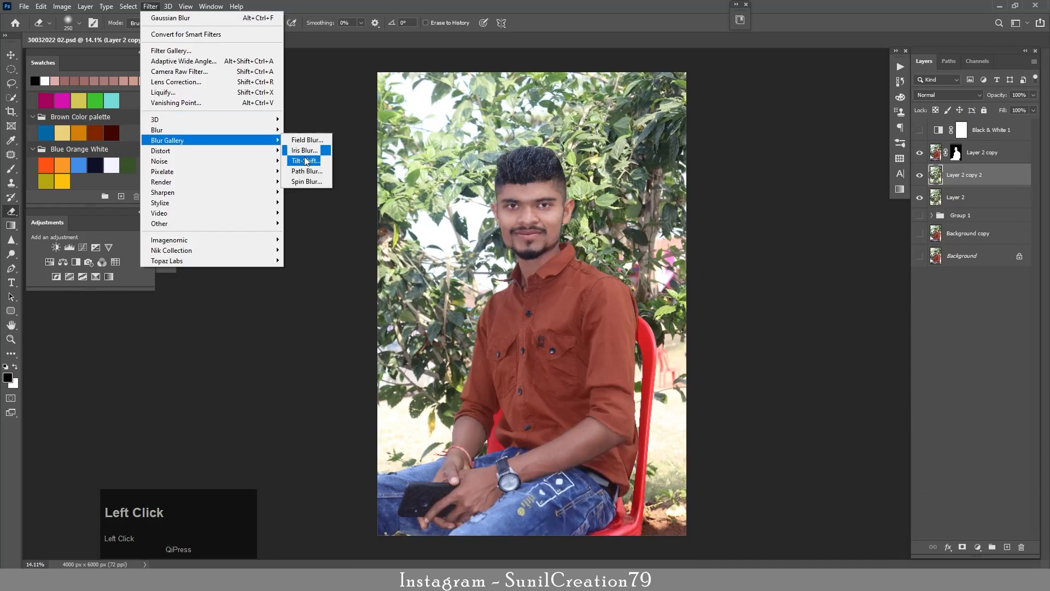
left_click(300, 159)
left_click(430, 22)
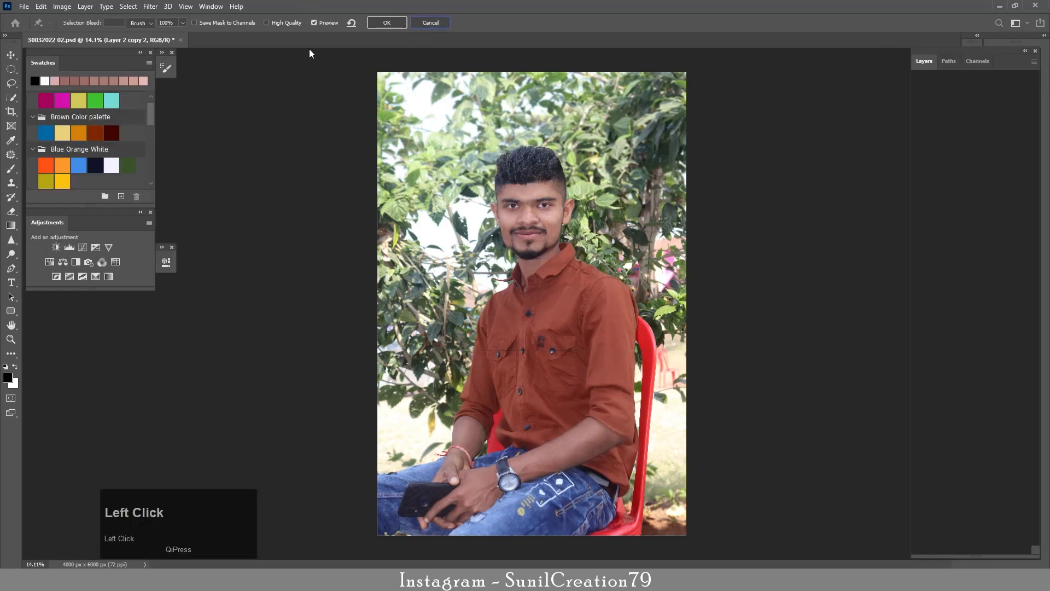
- Apply an Iris Blur of about 18 to Layer 2 copy 2, placing its centre over the man's lower torso
left_click(150, 6)
mouse_move(218, 140)
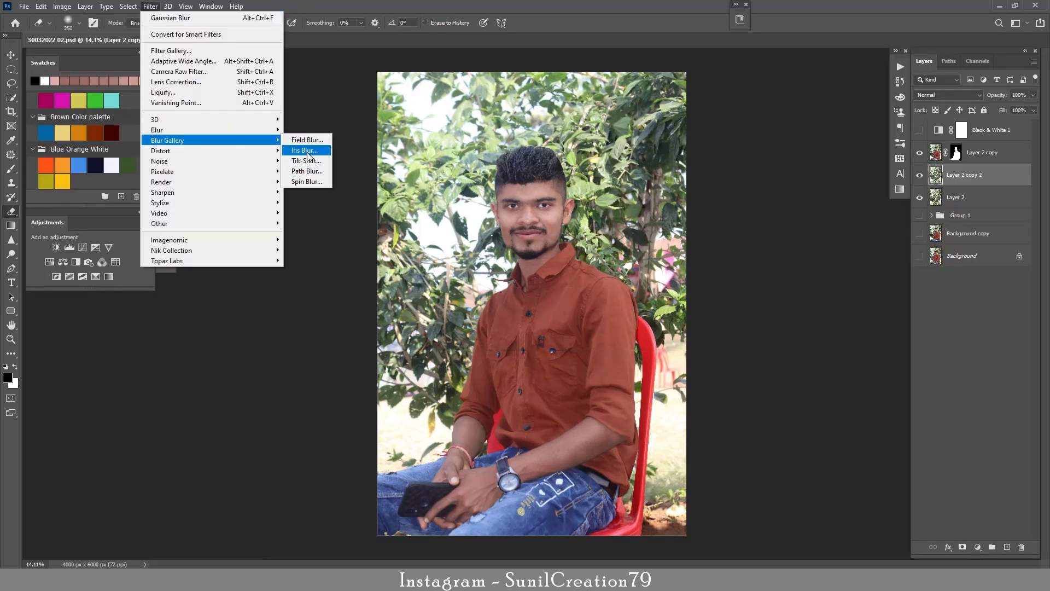
left_click(308, 155)
left_click_drag(487, 303, 499, 432)
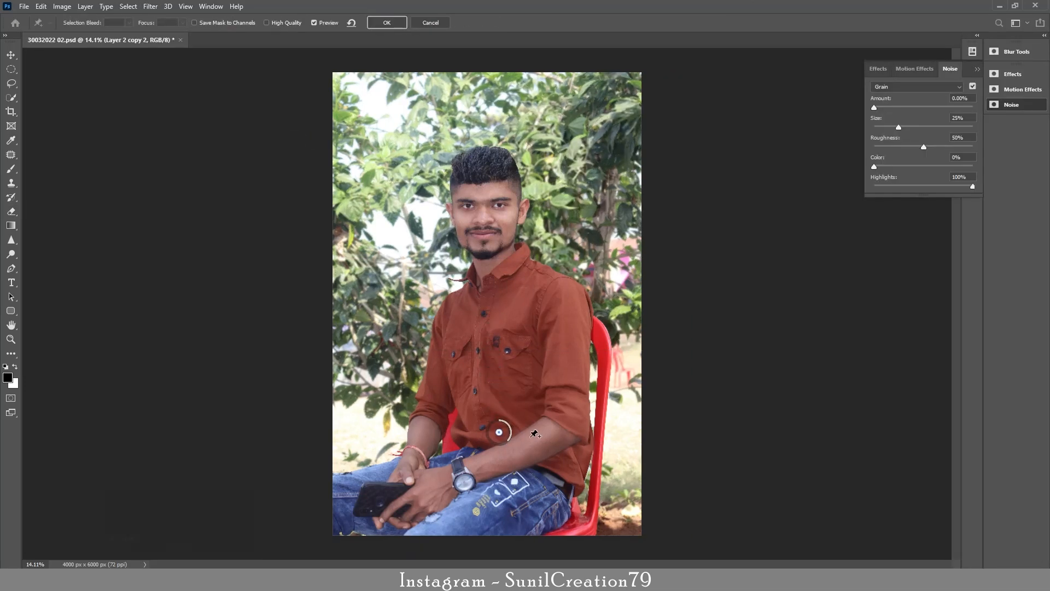
left_click(496, 444)
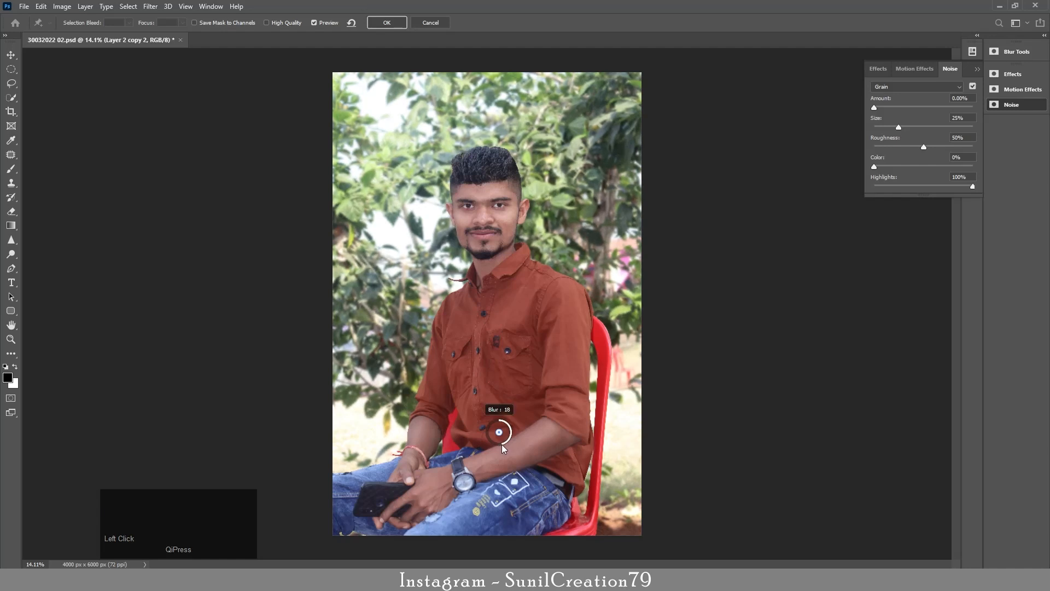
left_click(387, 22)
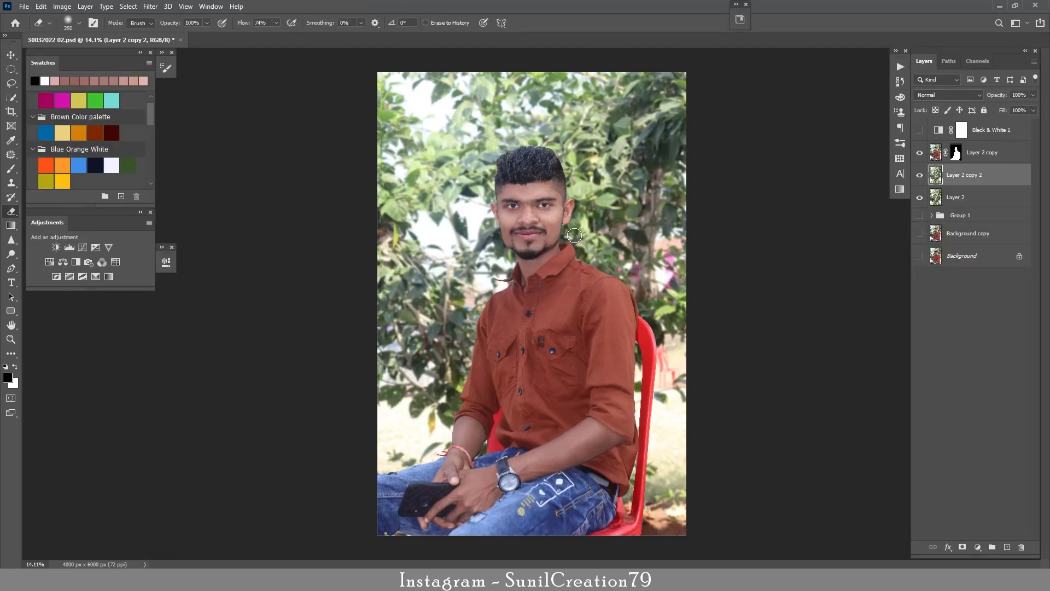
- Refine Layer 2 copy's mask along the man's hair with the Refine Edge Brush in Select and Mask
double_click(956, 154)
key("z")
left_click_drag(564, 187, 634, 187)
key("space")
left_click_drag(539, 110, 554, 197)
key("bracketright")
key("bracketright")
key("bracketright")
key("bracketright")
key("bracketright")
key("bracketright")
key("bracketright")
key("bracketright")
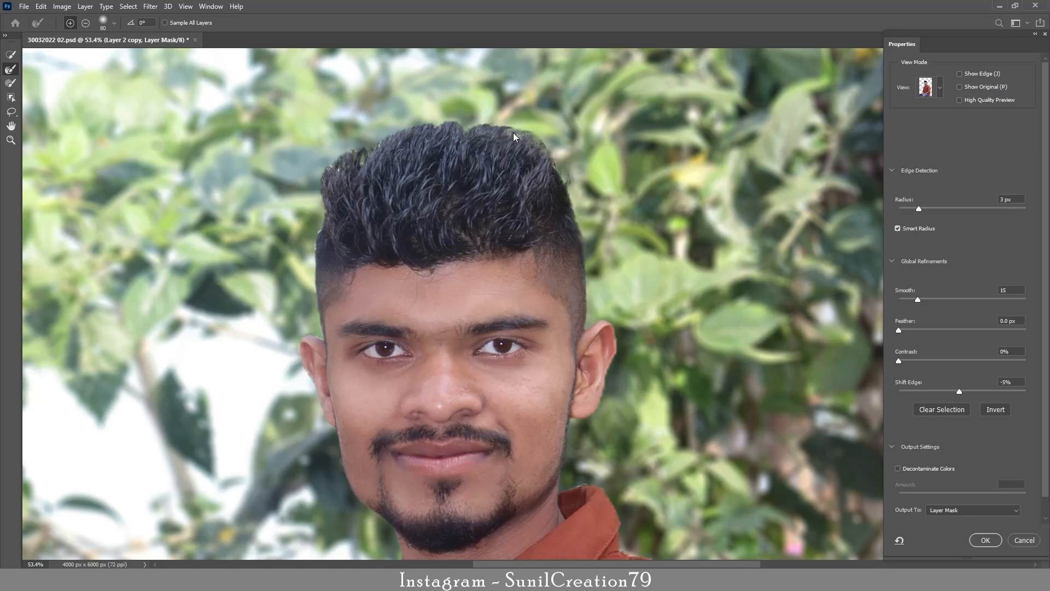
left_click_drag(511, 133, 543, 159)
key("bracketleft")
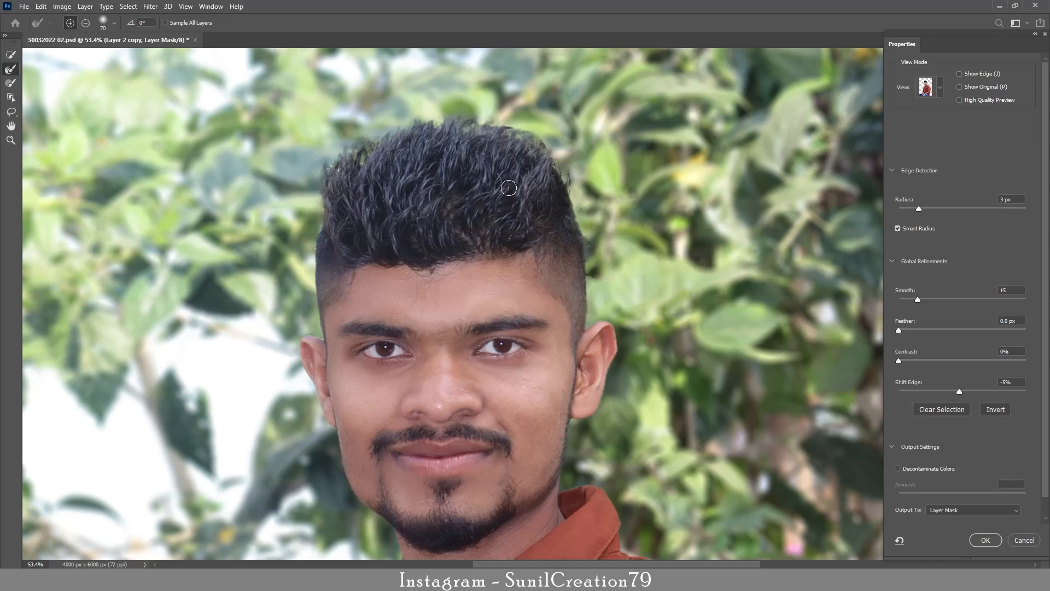
left_click_drag(441, 241, 441, 165)
key("bracketleft")
key("bracketleft")
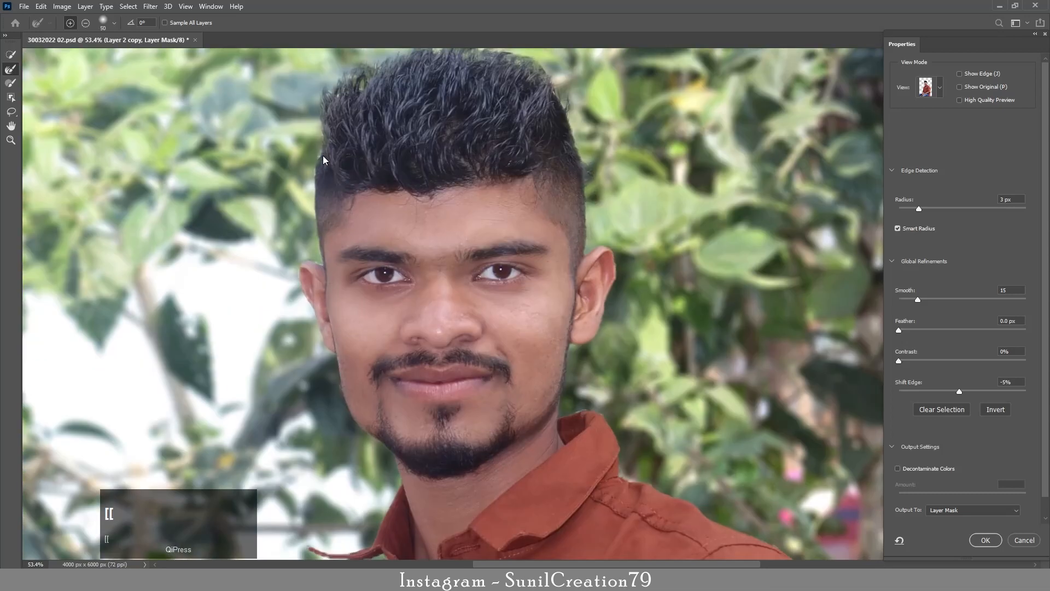
- Refine the mask edge around the wrist thread and the torn jeans, and output the result to the layer mask
left_click_drag(479, 371, 402, 249)
key("z")
left_click_drag(484, 335, 540, 73)
key("z")
left_click_drag(314, 349, 436, 270)
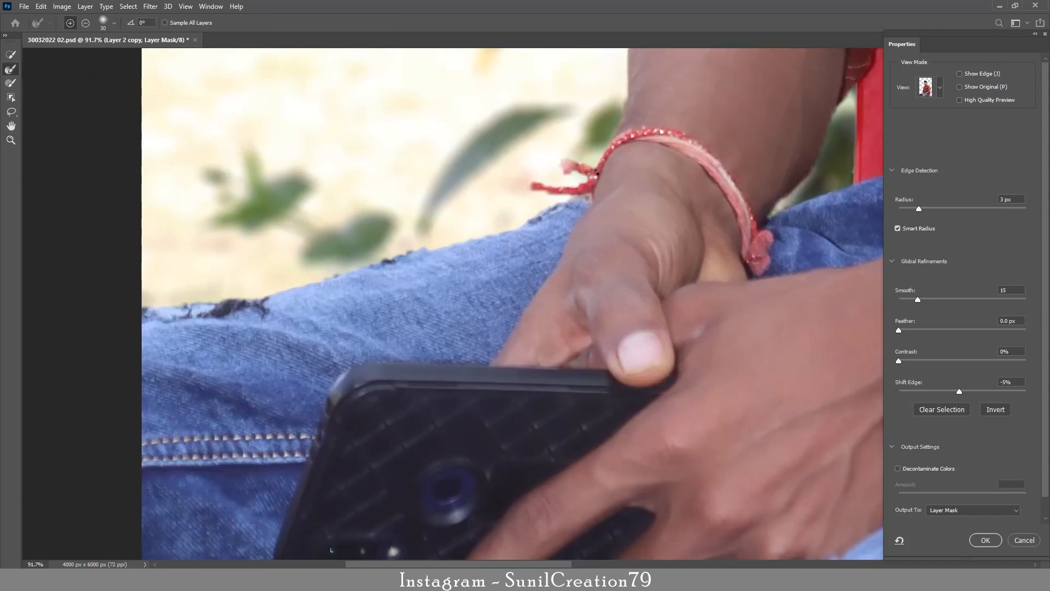
left_click_drag(594, 172, 578, 197)
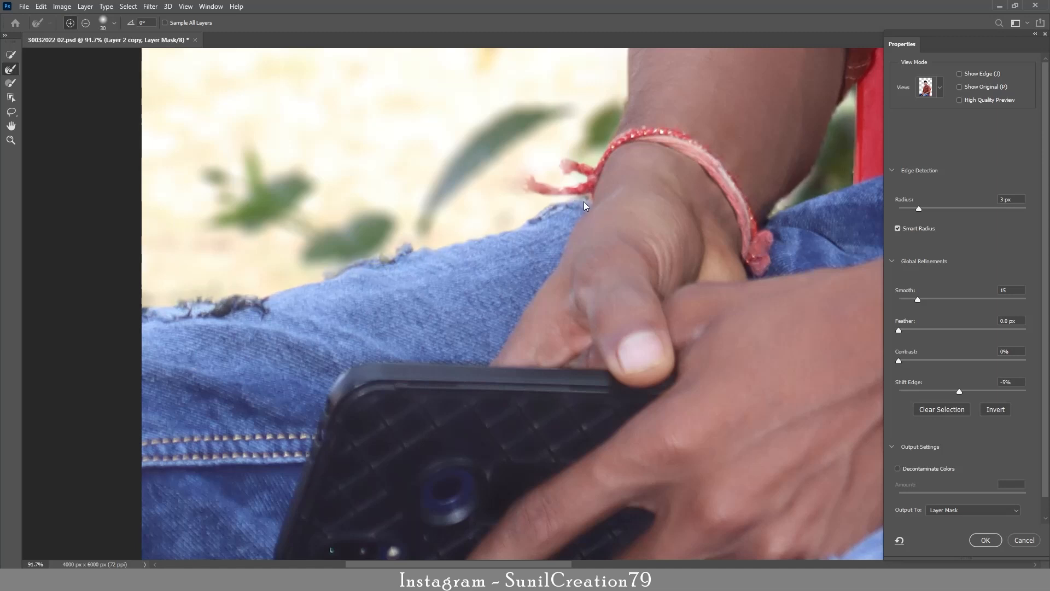
key("space")
left_click_drag(260, 306, 448, 246)
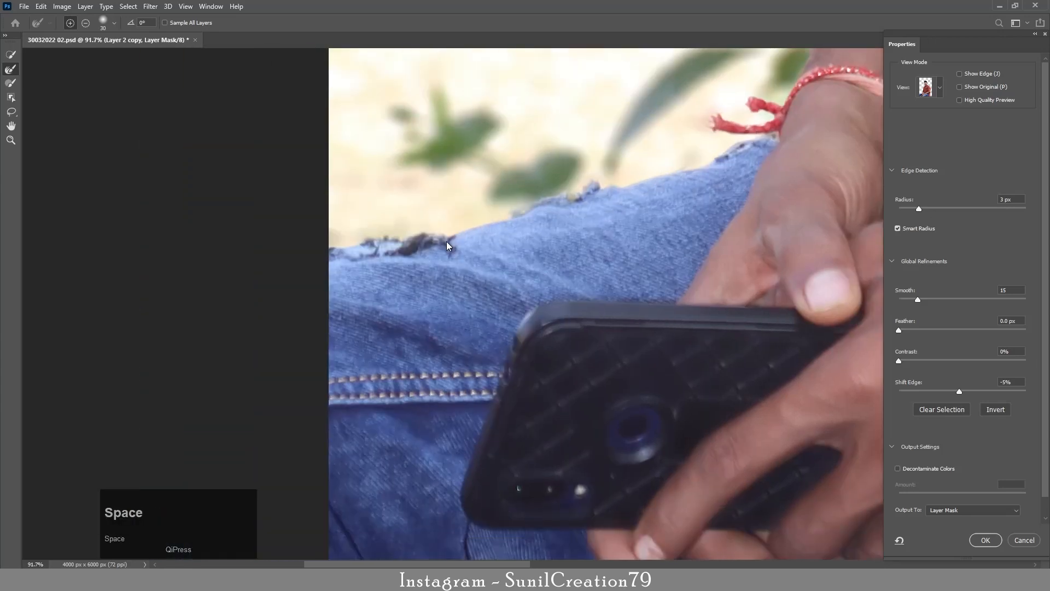
key("z")
mouse_move(578, 236)
left_mouse_down()
mouse_move(511, 230)
mouse_move(542, 212)
left_mouse_up()
key("space")
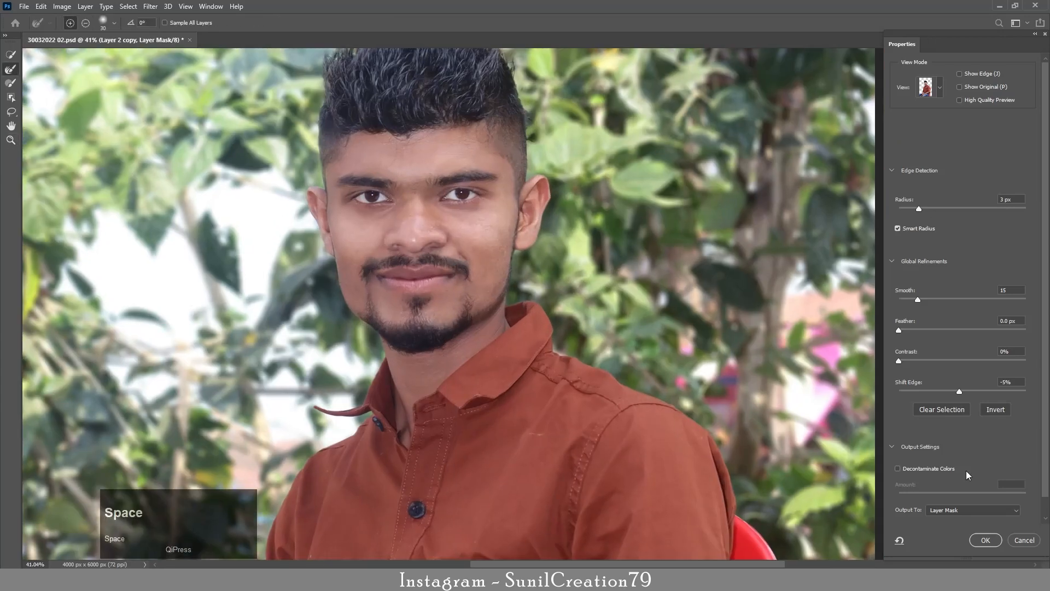
left_click(986, 540)
- Display Layer 2 copy's mask by itself and prepare a smaller black brush in Overlay mode for the hair edge
left_click(957, 153, "alt")
key("z")
left_click_drag(541, 139, 577, 140)
key("space")
left_click_drag(576, 140, 613, 246)
key("b")
left_click(161, 23)
left_click(170, 165)
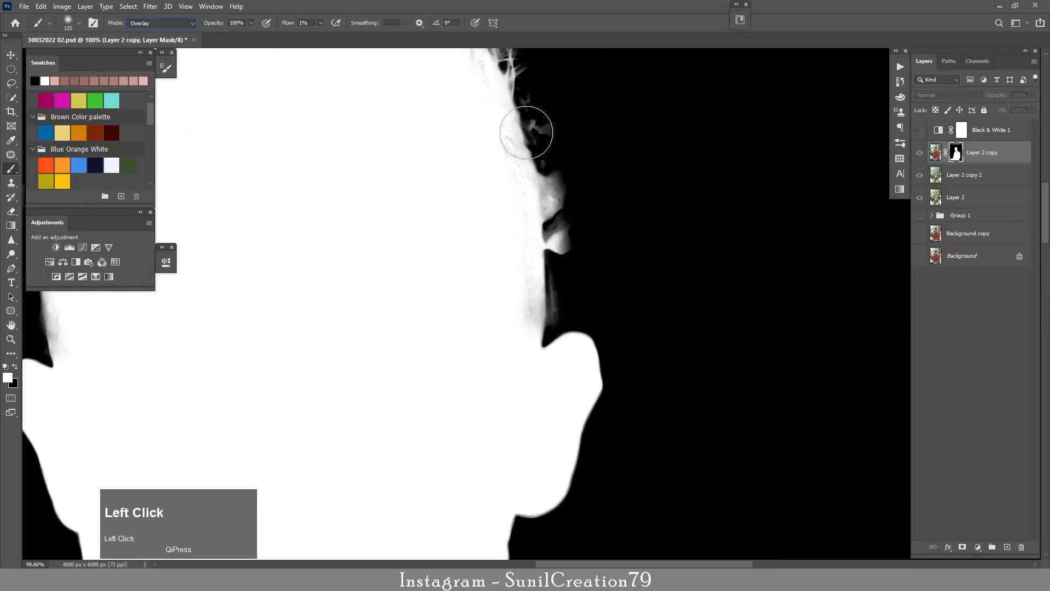
key("x")
left_click(593, 202)
key("bracketleft")
key("bracketleft")
key("bracketleft")
key("bracketleft")
key("bracketleft")
key("bracketleft")
key("bracketleft")
key("bracketleft")
key("bracketleft")
key("bracketleft")
key("bracketleft")
key("bracketleft")
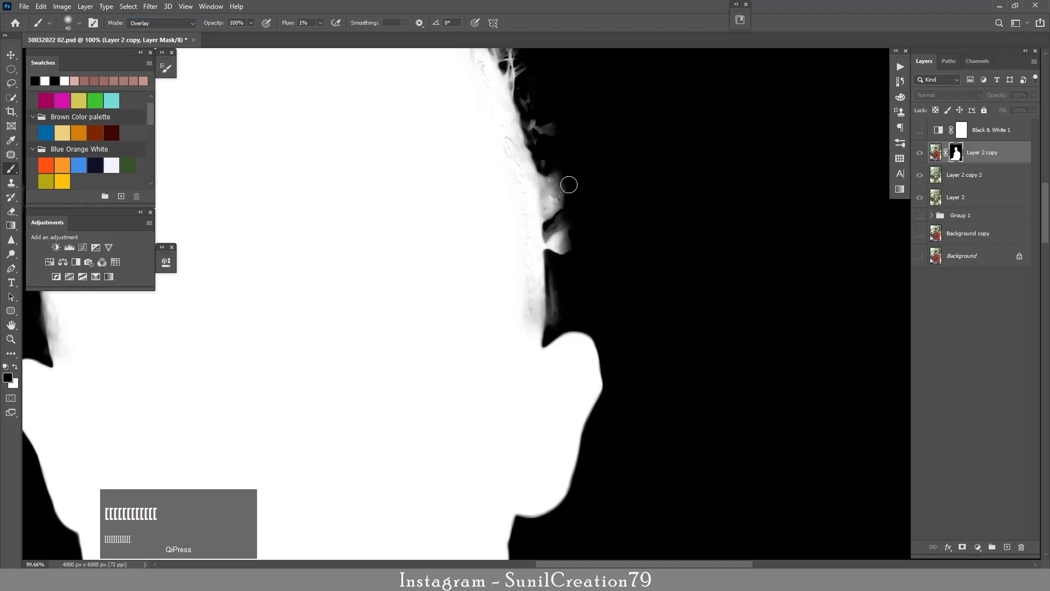
key("bracketright")
key("bracketright")
key("bracketright")
- Raise the brush flow to 100% and paint black in Overlay mode along the grey fringe above the man's right-hand ear in the image
left_click(150, 24)
left_click(148, 33)
left_click_drag(291, 23, 366, 30)
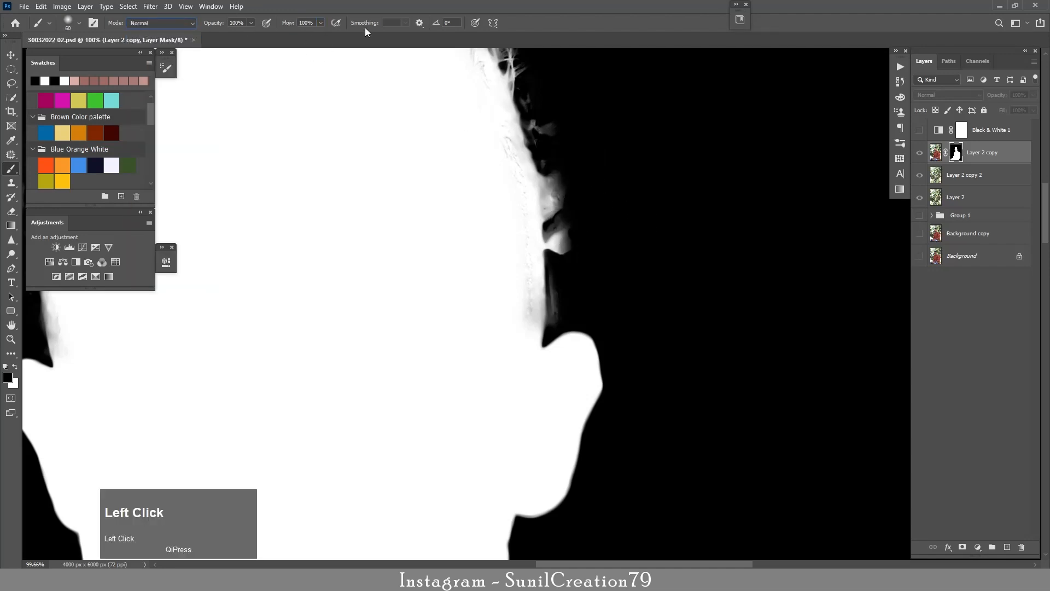
left_click(151, 24)
left_click(158, 172)
key("bracketleft")
mouse_move(584, 203)
left_mouse_down()
mouse_move(566, 239)
mouse_move(567, 229)
mouse_move(588, 258)
left_mouse_up()
- Paint out the leftover spots beside that temple on the mask with a 50 px black brush in Normal mode
left_click(151, 23)
left_click(148, 34)
key("bracketleft")
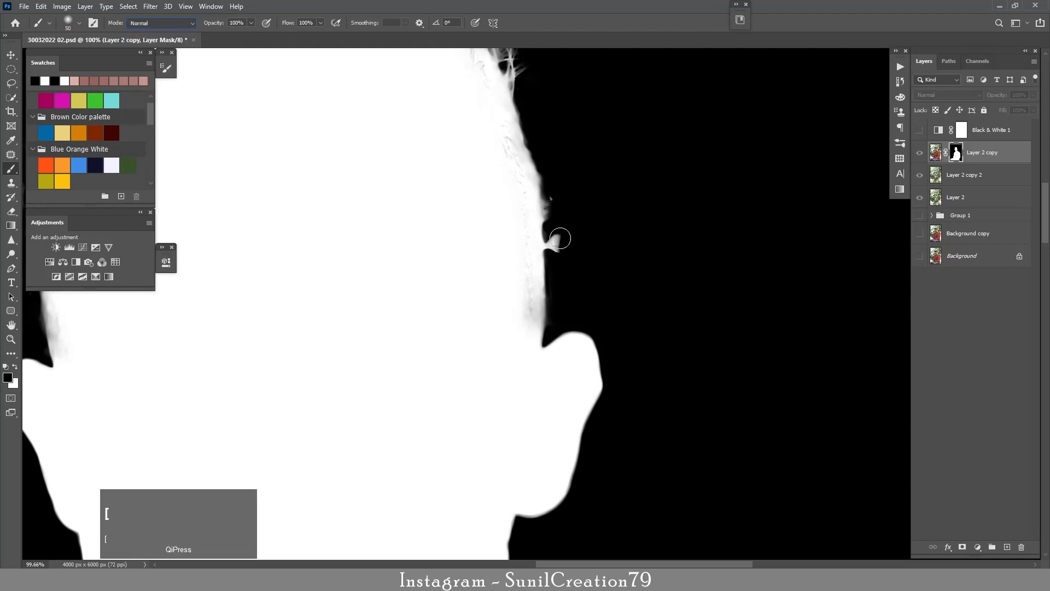
left_click_drag(557, 198, 557, 262)
key("z")
left_click_drag(468, 244, 426, 248)
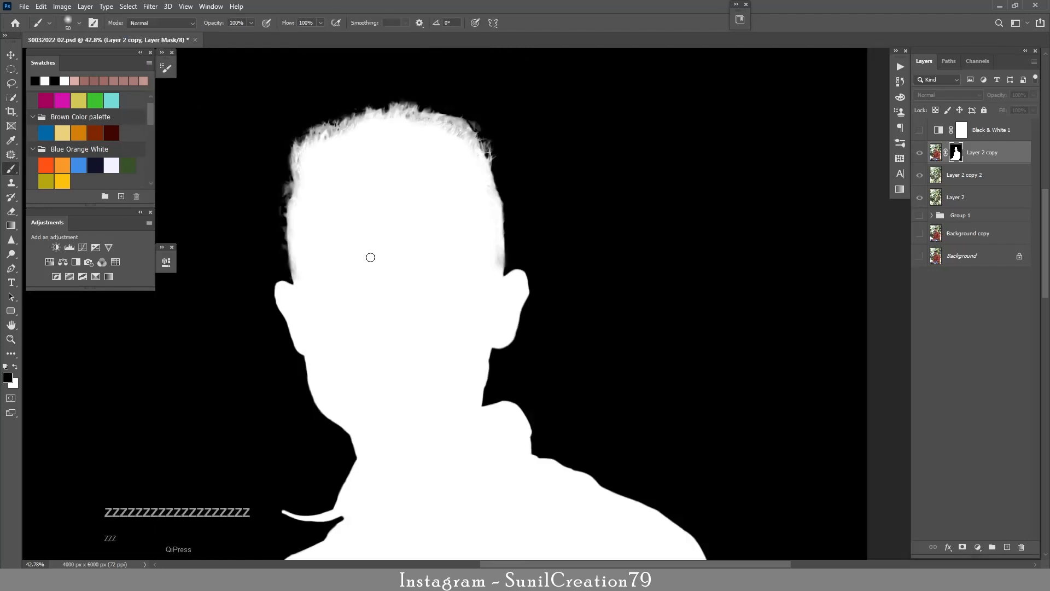
- Clean the grey fringe along the left side of the head on the mask with black in Overlay mode
key("z")
left_click_drag(286, 209, 350, 199)
left_click_drag(436, 117, 432, 221)
left_click(161, 23)
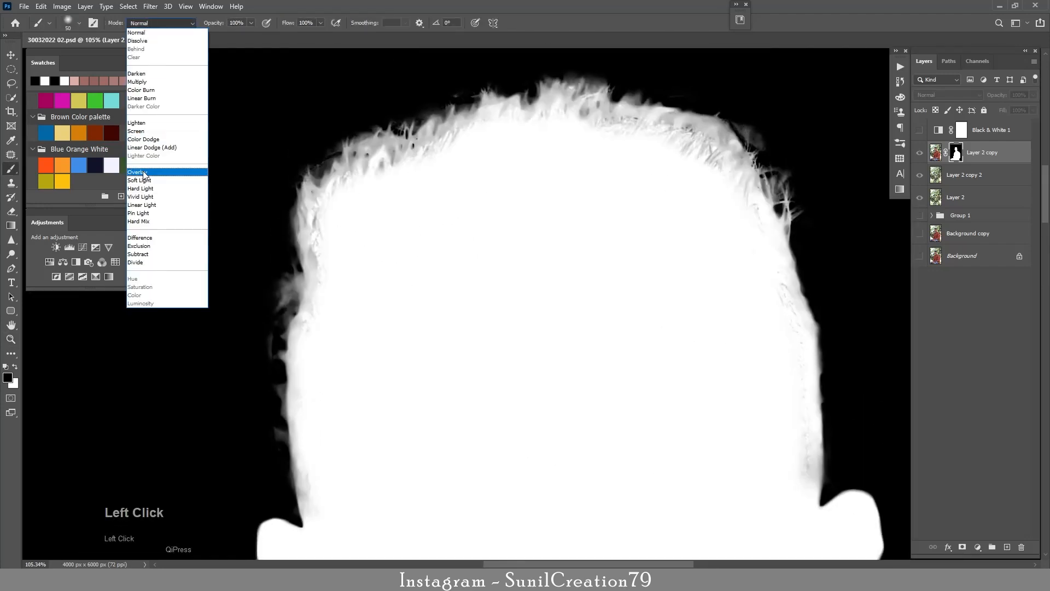
left_click(181, 164)
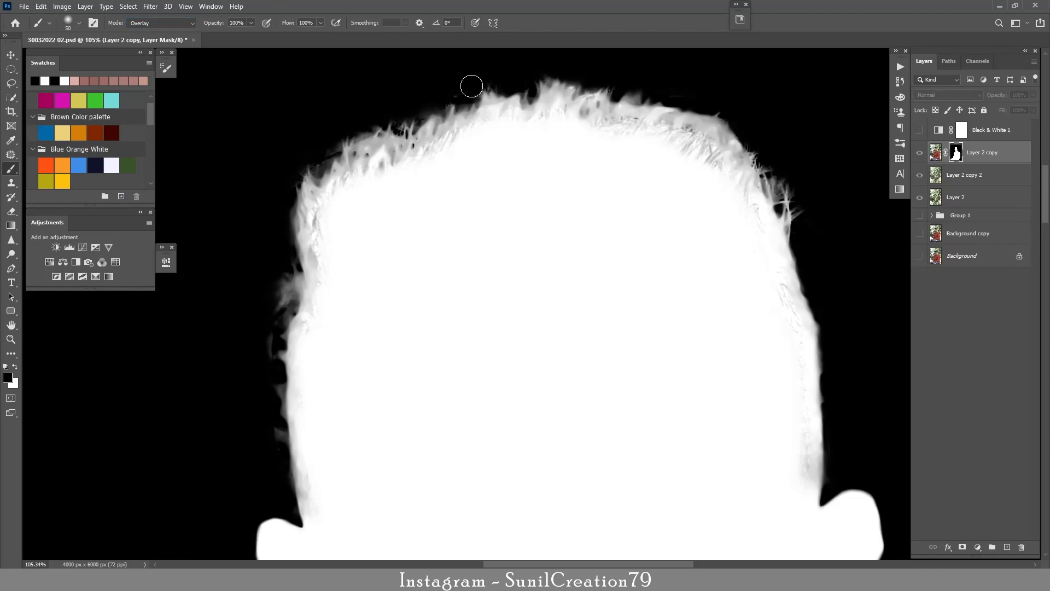
left_click_drag(285, 255, 268, 421)
- Paint white in Overlay mode just inside the hair outline to make the head area of the mask solid
key("x")
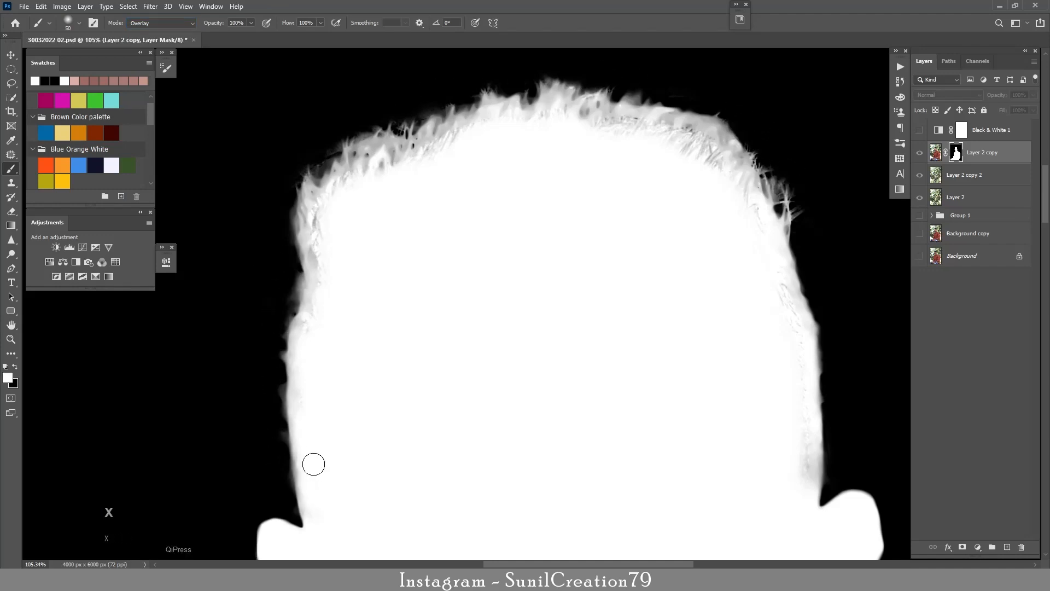
mouse_move(363, 192)
left_mouse_down()
mouse_move(615, 127)
mouse_move(758, 219)
mouse_move(810, 475)
left_mouse_up()
key("x")
key("x")
key("x")
key("x")
key("z")
left_click_drag(705, 284, 558, 311)
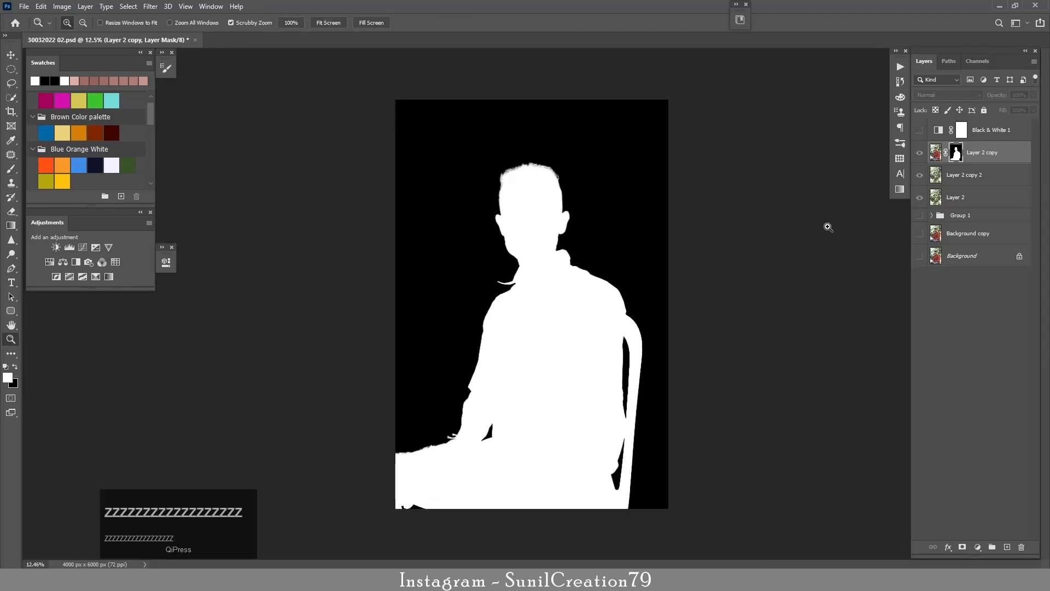
- Whiten the wrist thread and jeans edge on the mask with a 20 px Overlay brush, and return to the image view
key("z")
left_click_drag(449, 445, 634, 440)
mouse_move(411, 356)
left_mouse_down()
mouse_move(394, 377)
mouse_move(320, 379)
left_mouse_up()
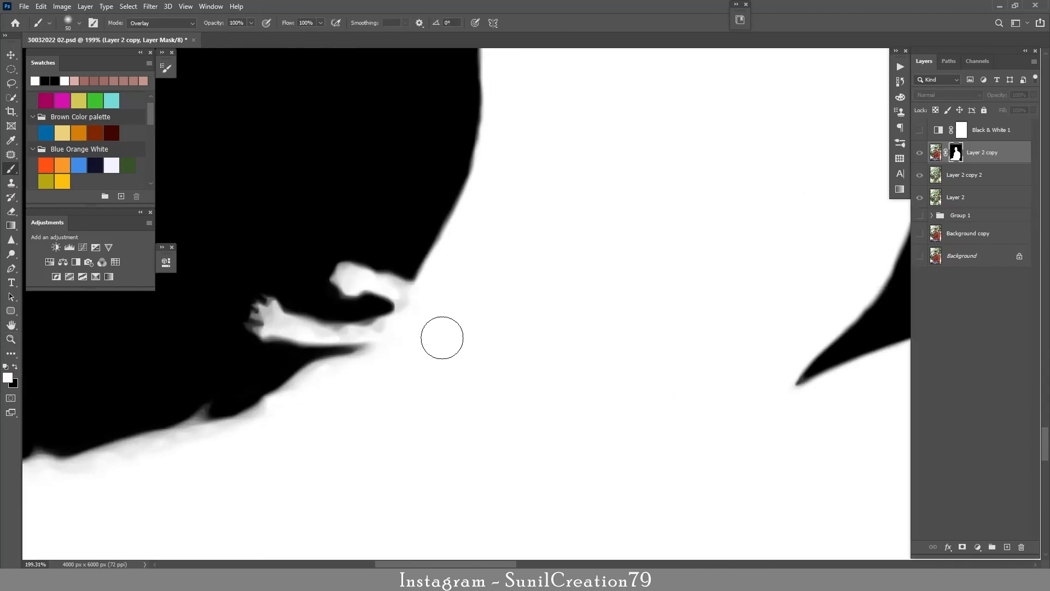
key("bracketleft")
key("bracketleft")
key("bracketleft")
mouse_move(403, 298)
left_mouse_down()
mouse_move(393, 287)
mouse_move(407, 330)
mouse_move(350, 381)
mouse_move(199, 446)
left_mouse_up()
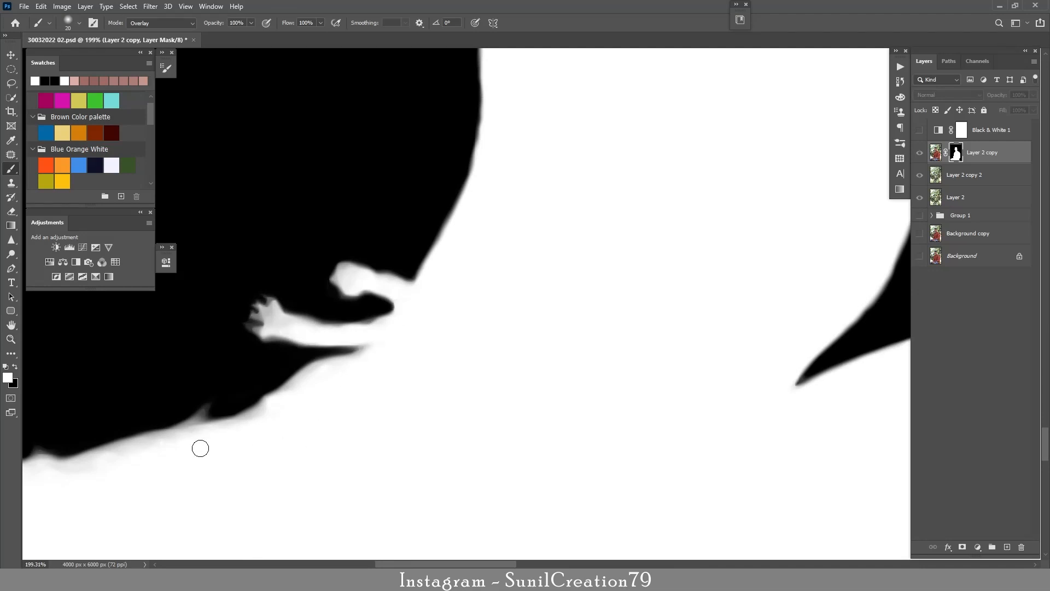
key("z")
mouse_move(406, 361)
left_mouse_down()
mouse_move(330, 420)
mouse_move(251, 421)
left_mouse_up()
left_click(955, 155, "alt")
key("z")
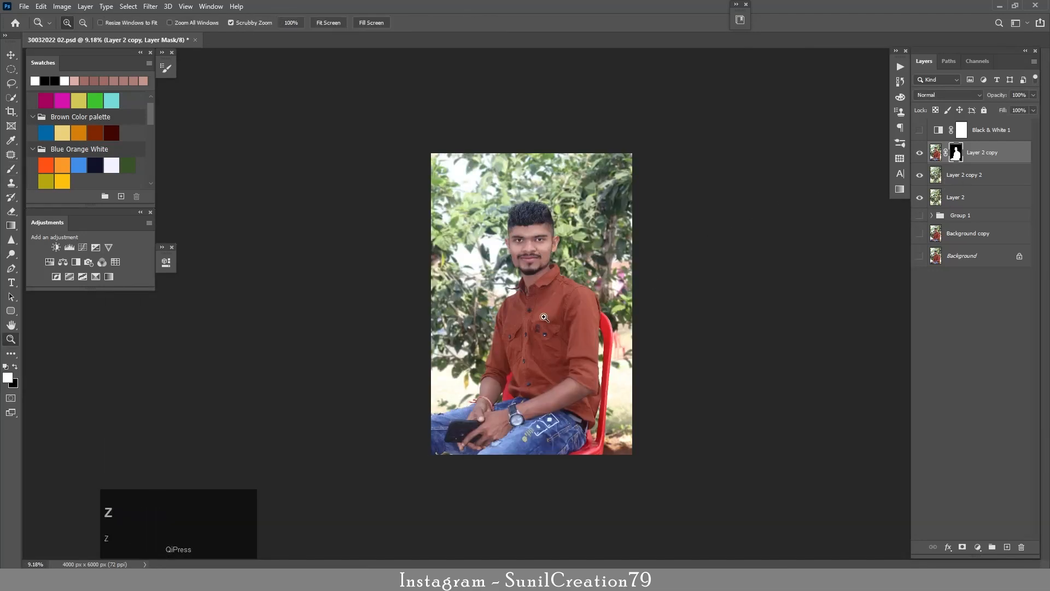
left_click_drag(580, 291, 610, 289)
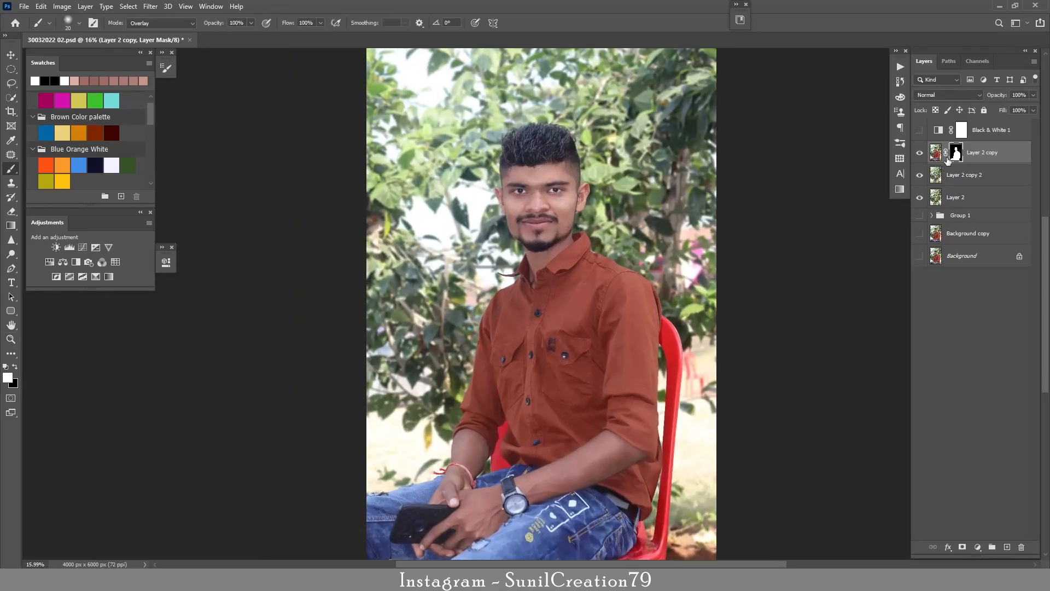
- Group Layer 2 copy 2 and Layer 2 and name the group "Background"
left_click(967, 184)
left_click(964, 198, "shift")
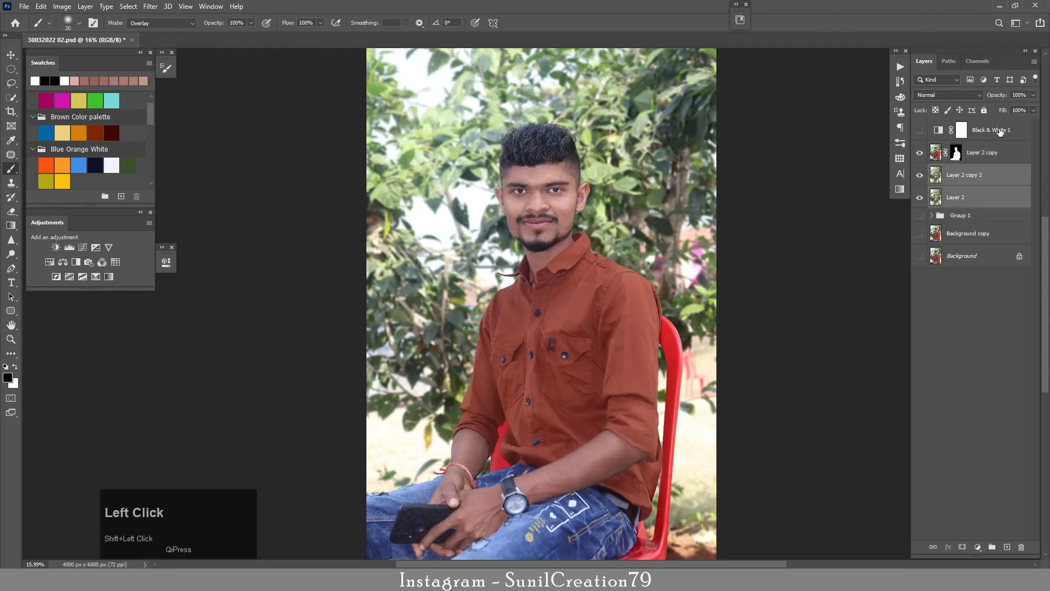
key("ctrl+g")
double_click(960, 171)
type("Background")
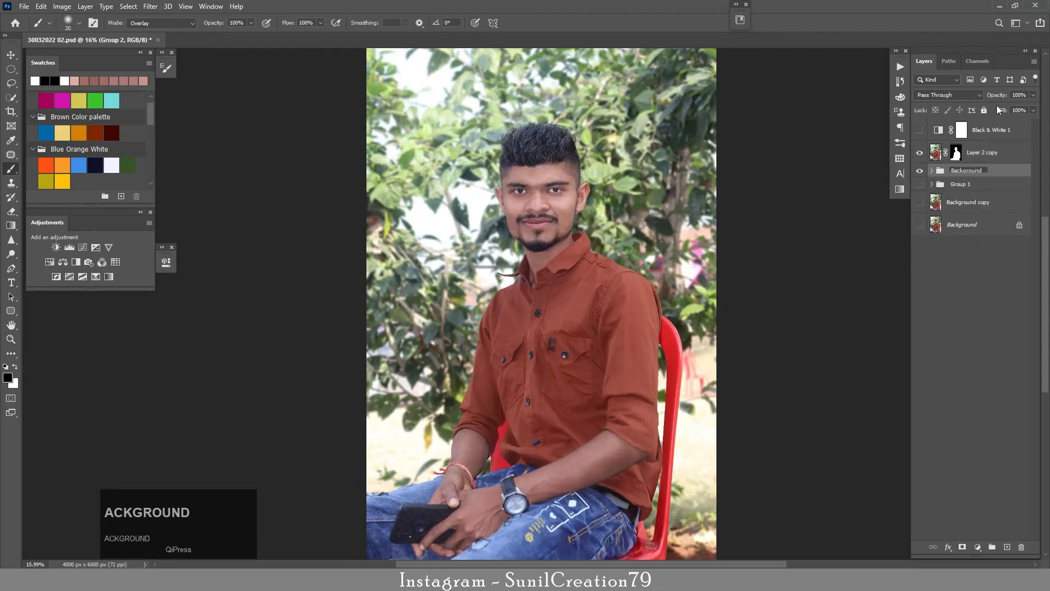
- Add a Selective Color adjustment above Layer 2 copy and clip it to that layer
left_click(997, 153)
left_click(980, 547)
left_click(986, 543)
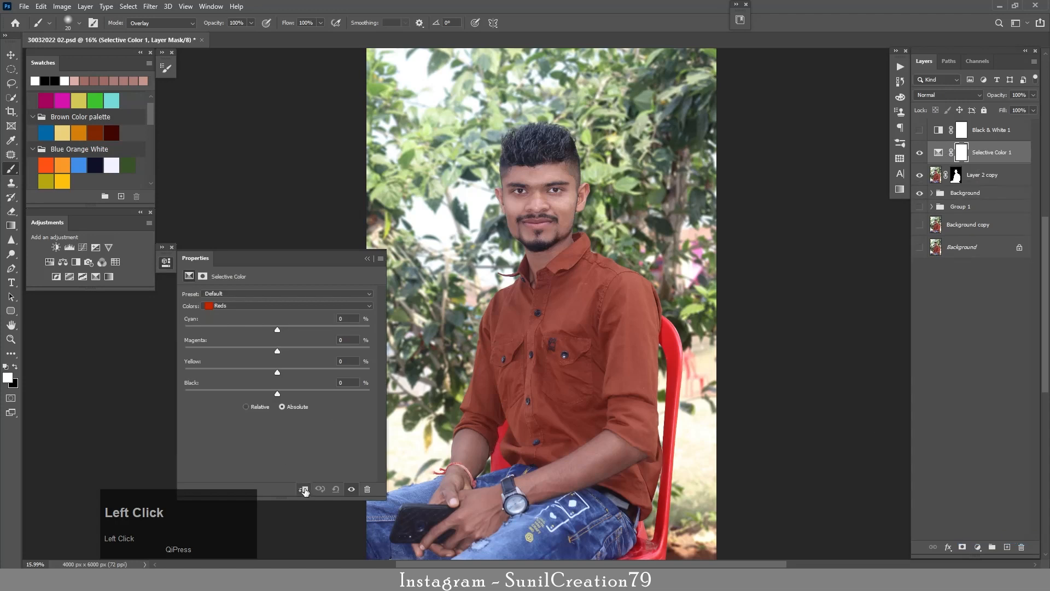
left_click(304, 489)
- Set the Reds to Magenta -5% and Yellow -2%, lower their Black slightly, and compare the image with and without the adjustment
left_click_drag(278, 331, 270, 393)
type("0")
key("Up")
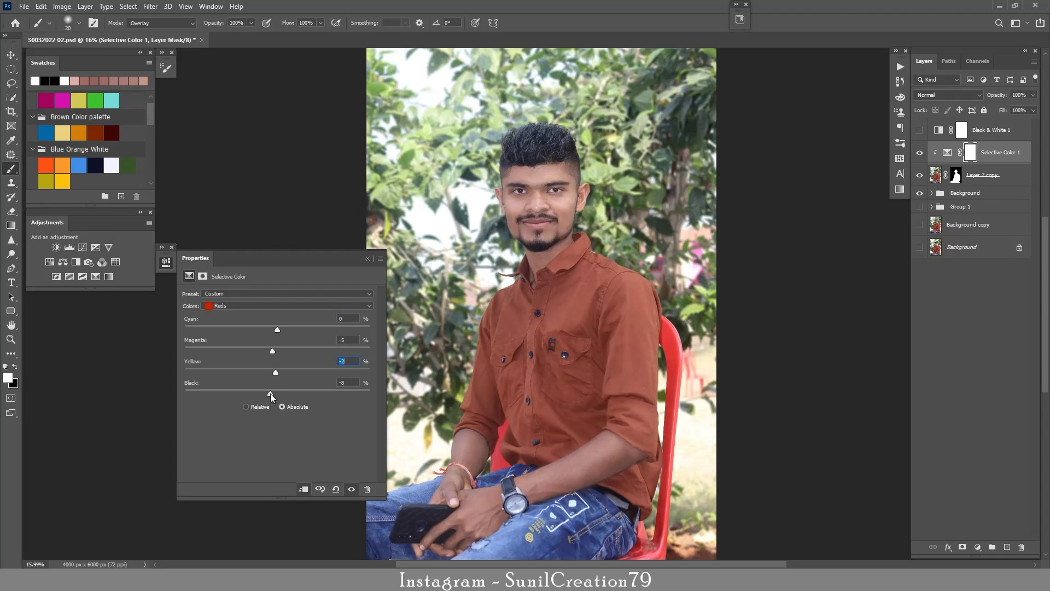
left_click(344, 383)
key("Up")
left_click(368, 258)
left_click(919, 154)
left_click(920, 154)
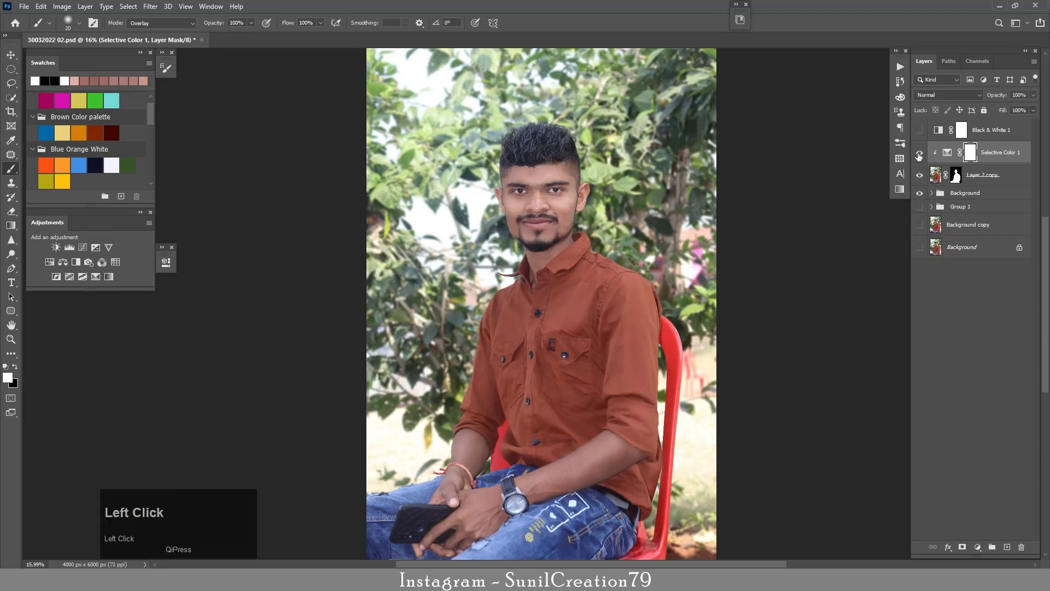
- Add an Exposure adjustment of about -0.55 above Layer 2 copy 2 in the Background group and compare before and after
left_click(932, 193)
left_click(974, 210)
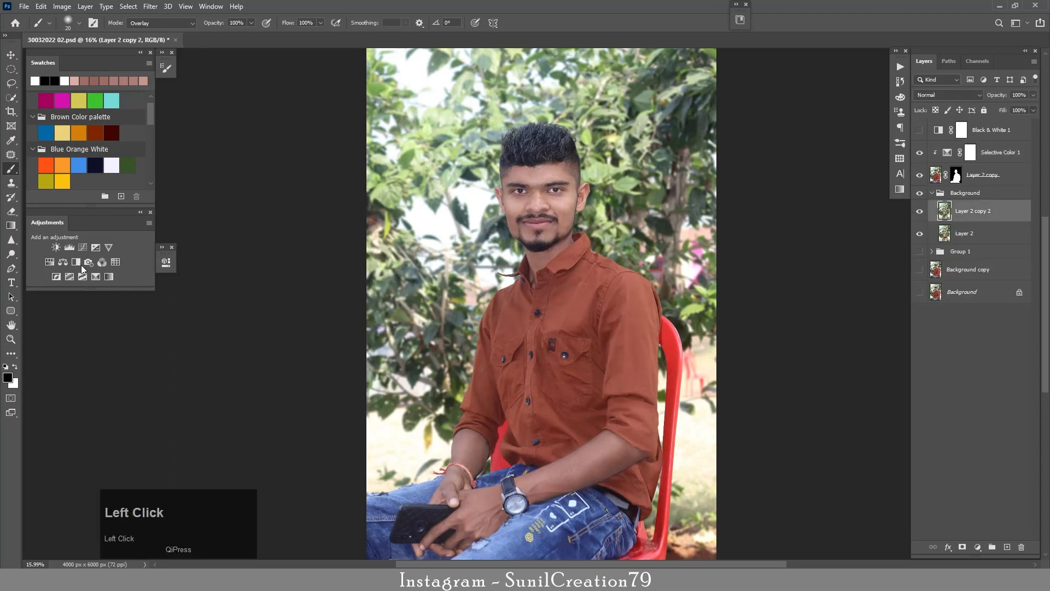
left_click(96, 247)
left_click_drag(274, 322, 270, 323)
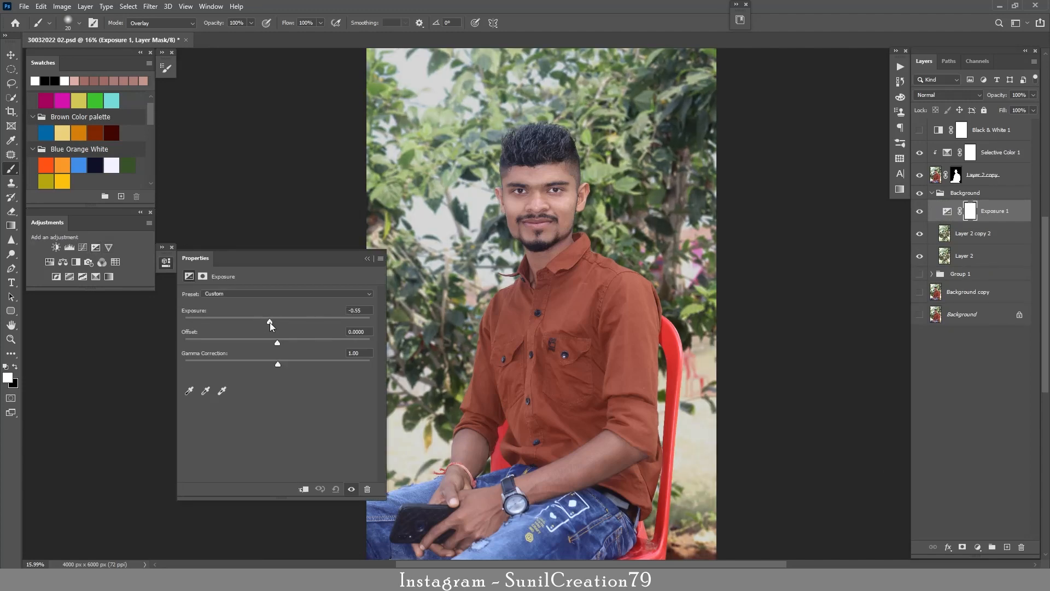
key("Up")
left_click(366, 260)
left_click(919, 212)
left_click(920, 212)
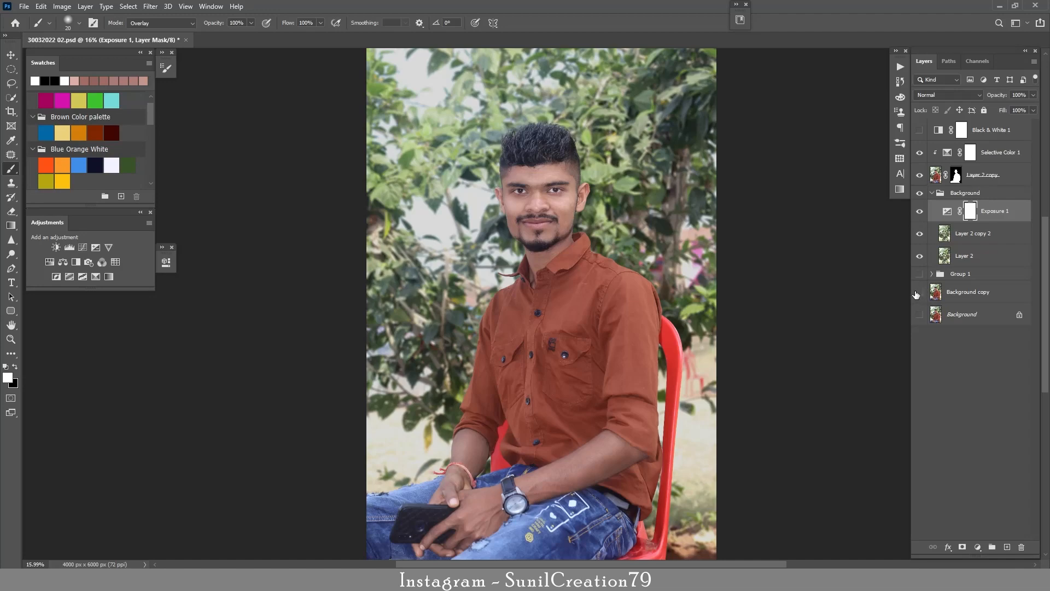
- Heal stray hairs below the forehead hairline on Layer 2 copy with the content-aware Spot Healing Brush, and select the Selective Color 1 layer
key("z")
left_click_drag(543, 210, 629, 213)
key("space")
mouse_move(528, 87)
left_mouse_down()
mouse_move(507, 198)
mouse_move(507, 186)
mouse_move(530, 197)
mouse_move(497, 206)
mouse_move(510, 195)
left_mouse_up()
key("z")
left_click(932, 183)
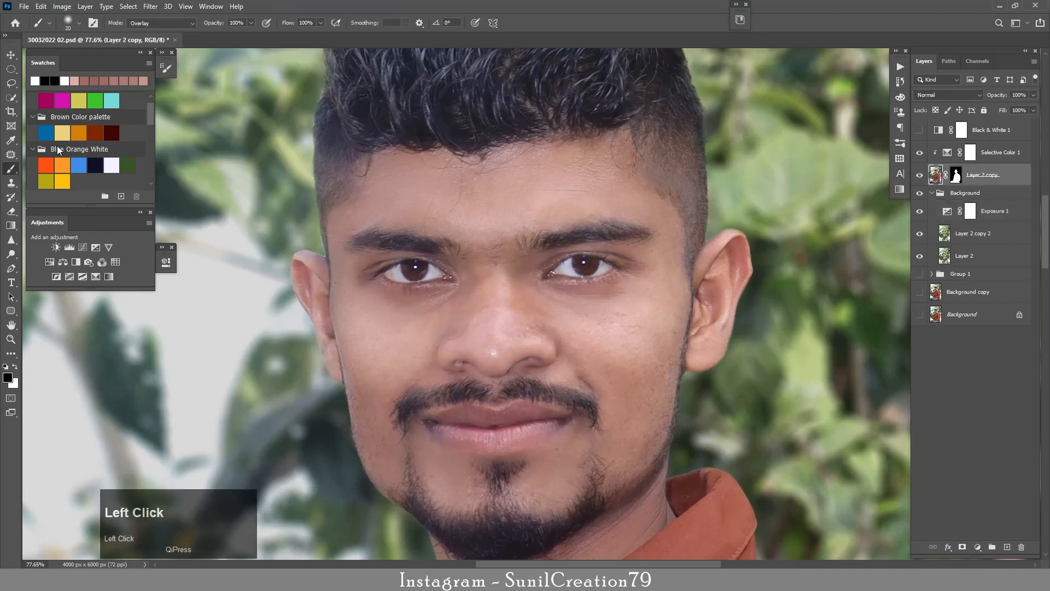
left_click(11, 155)
left_click(54, 154)
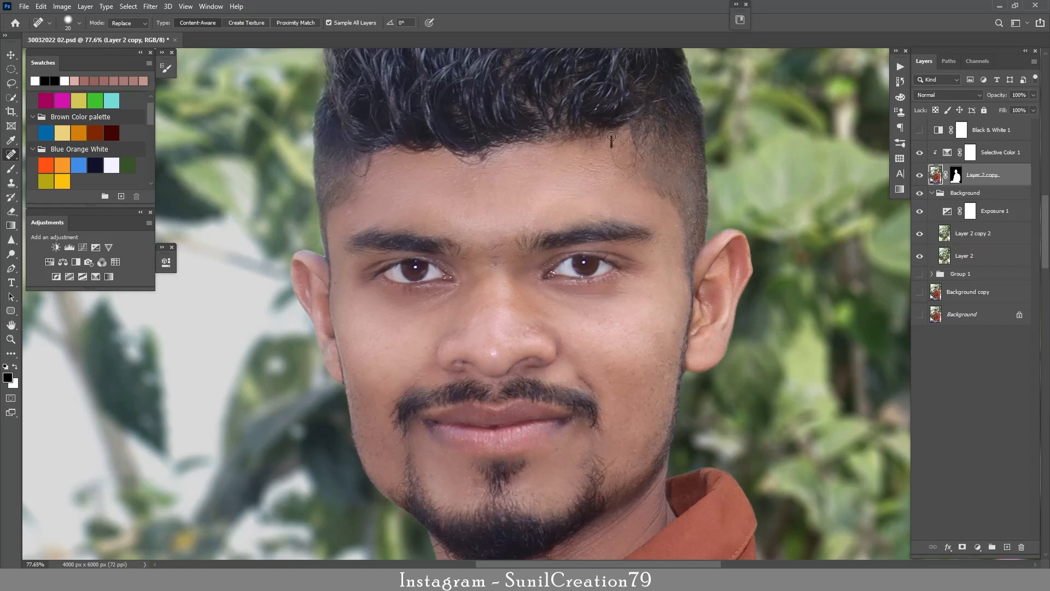
key("z")
left_click_drag(484, 156, 380, 171)
left_click(985, 159)
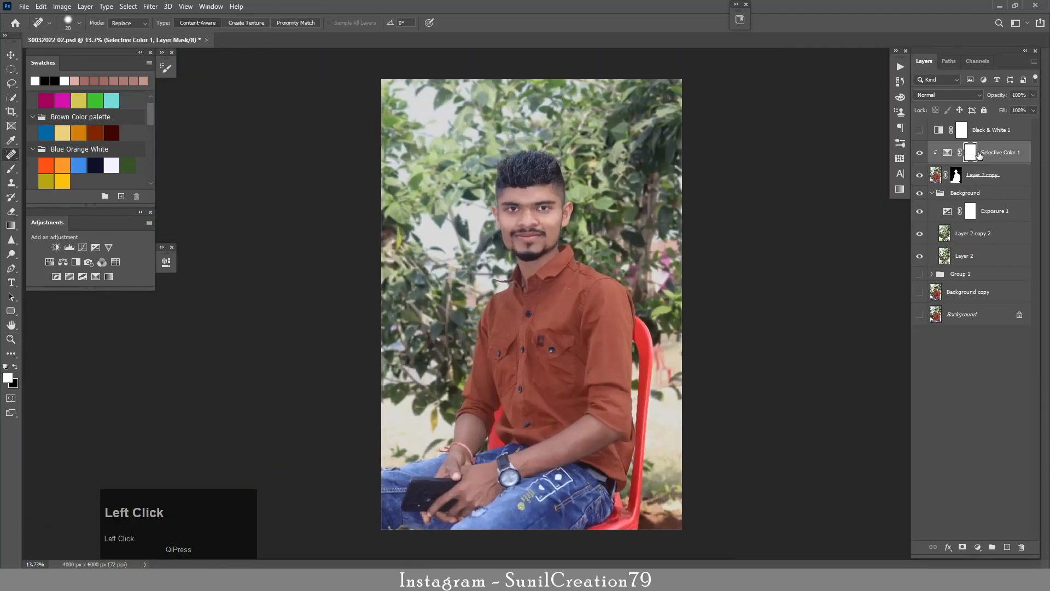
left_click(978, 547)
left_click(988, 540)
left_click(241, 306)
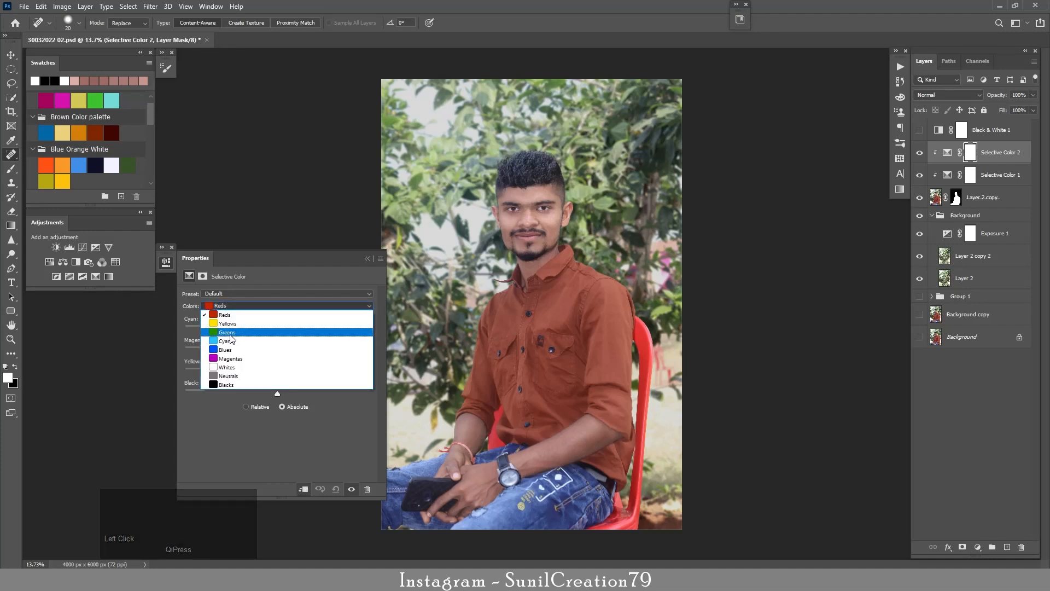
left_click(240, 332)
left_click_drag(277, 329, 264, 330)
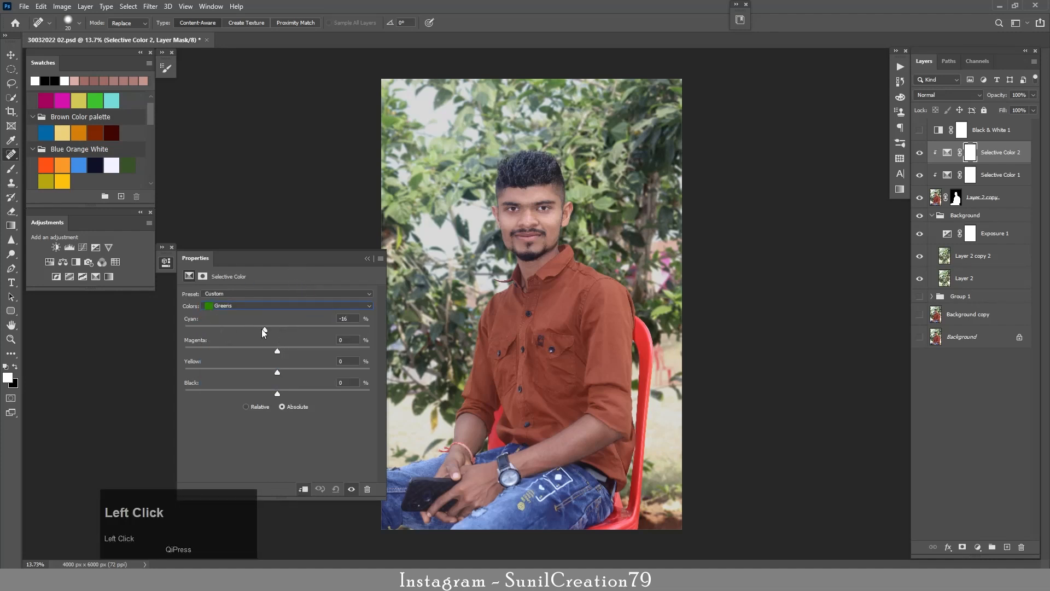
type("00")
mouse_move(277, 372)
left_mouse_down()
mouse_move(294, 368)
mouse_move(251, 367)
mouse_move(279, 368)
left_mouse_up()
left_click(368, 489)
- Add a Selective Color adjustment above Exposure 1 and set its Greens to Cyan +44%, Magenta +56%, Yellow +35% and Black +49%
left_click(990, 213)
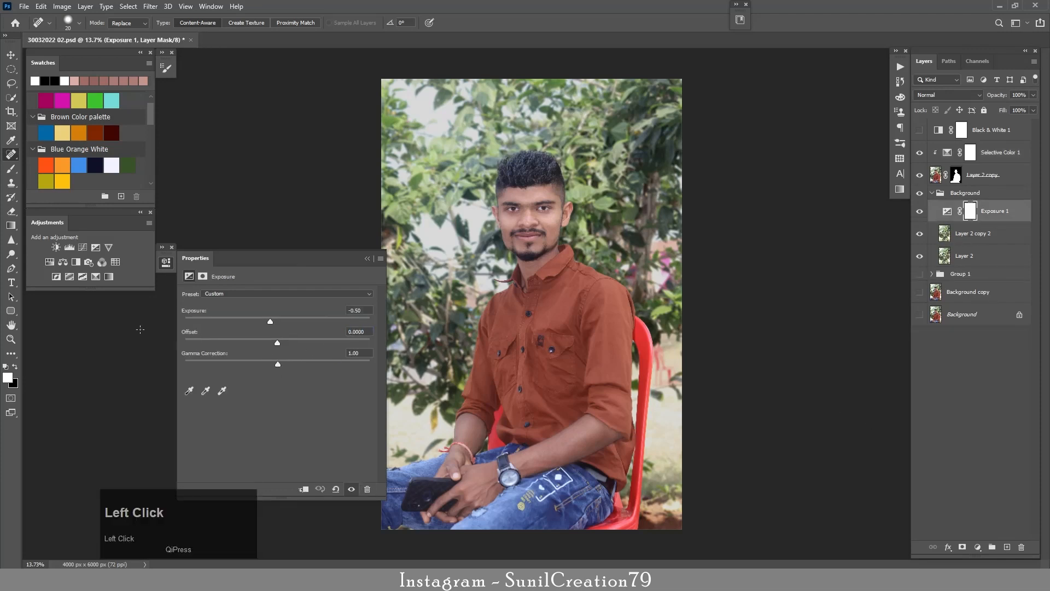
left_click(109, 276)
left_click(368, 489)
left_click(96, 277)
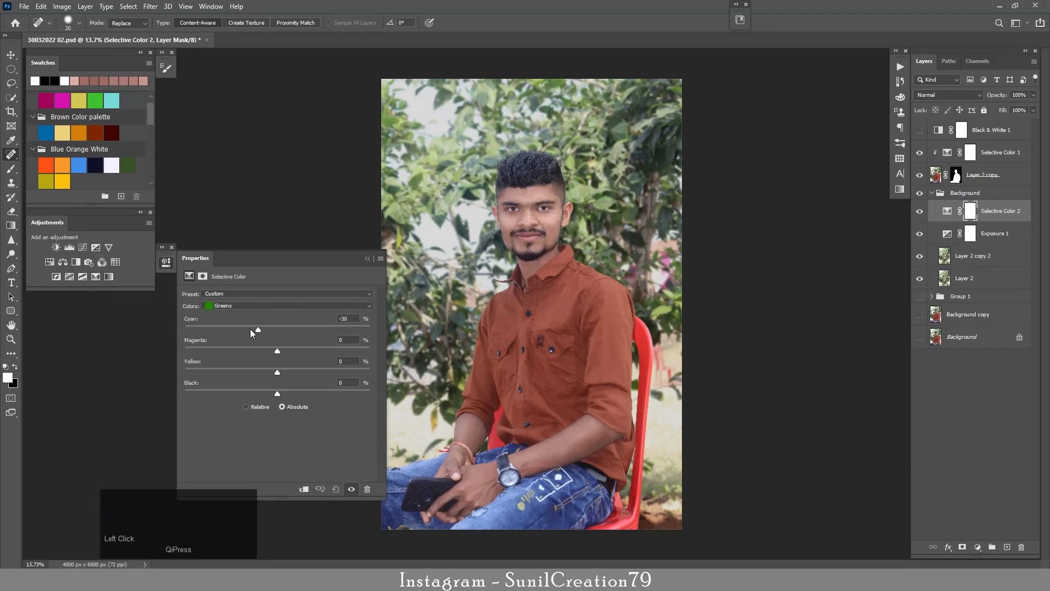
left_click_drag(252, 330, 324, 392)
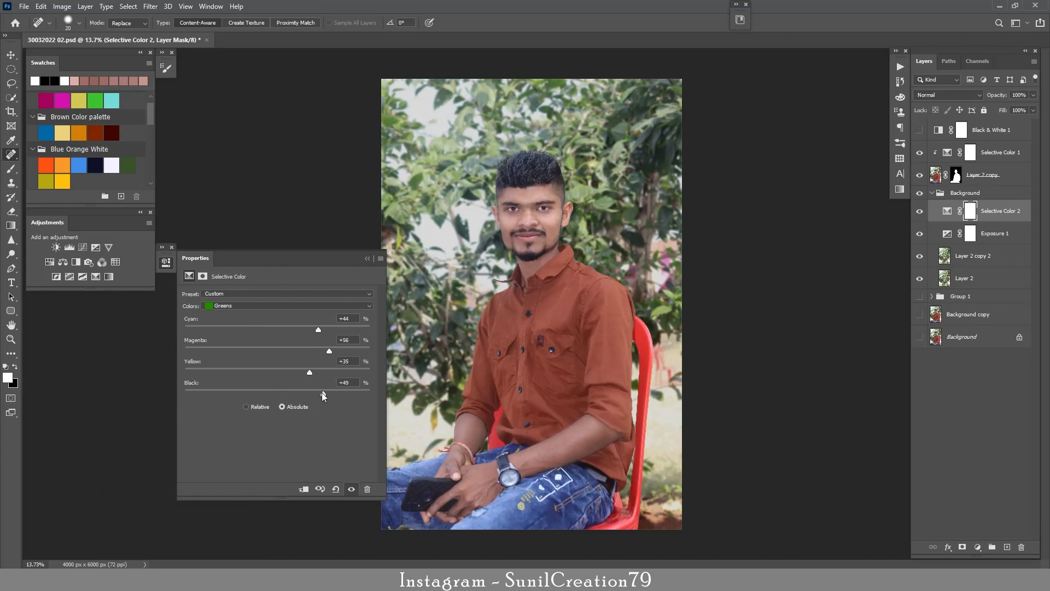
- Set the Yellows of the background Selective Color to Cyan +34% and adjust their Magenta, Yellow and Black
left_click(257, 306)
left_click(225, 325)
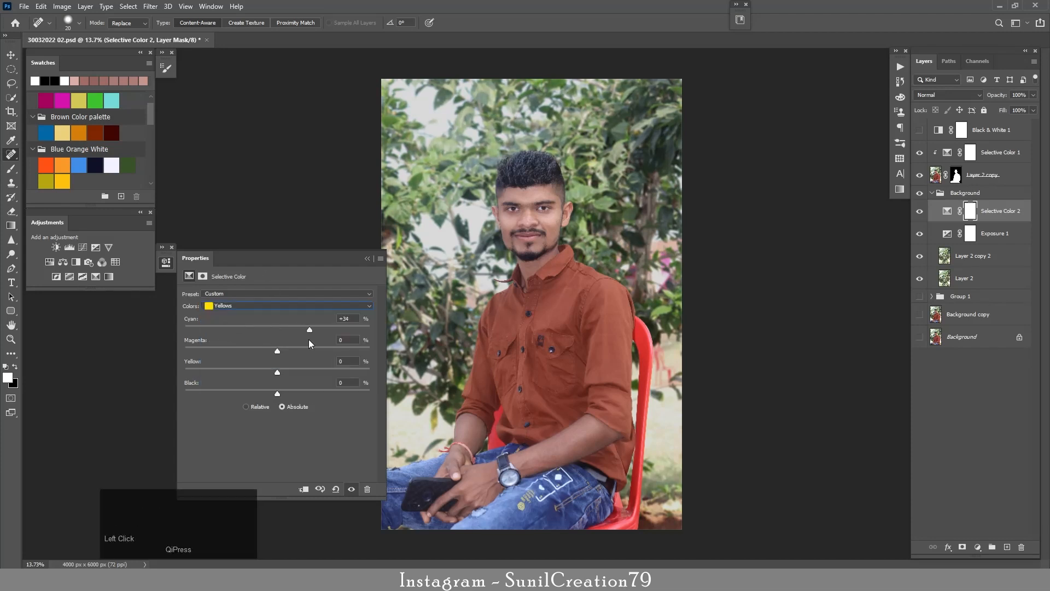
left_click_drag(308, 350, 293, 399)
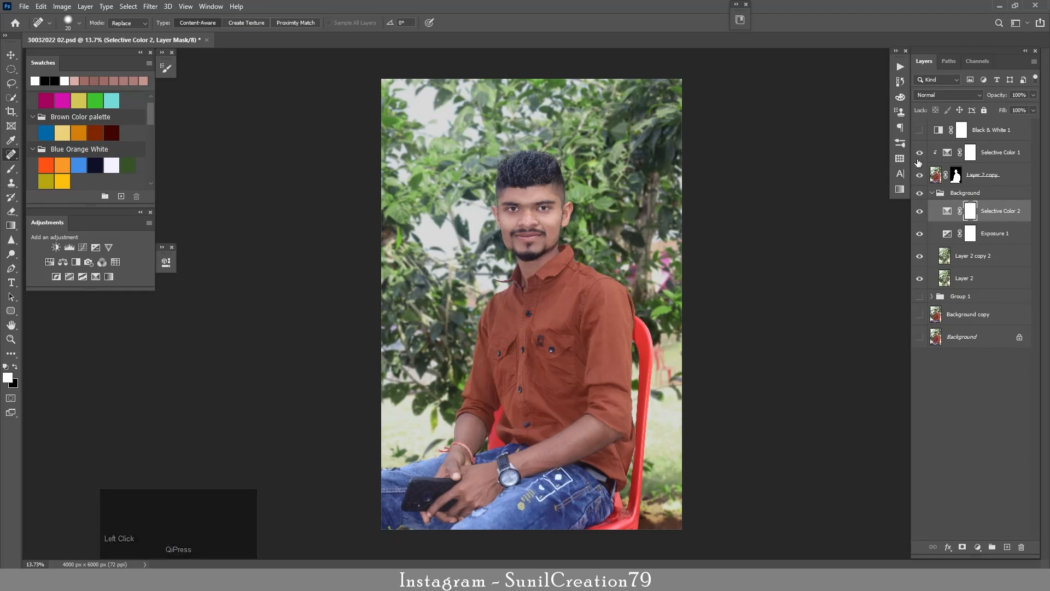
- Smudge the Layer 2 copy mask edge where the shirt meets the top of the chair, using 20% strength and brush size 50
key("z")
left_click_drag(618, 316, 686, 374)
left_click(979, 175)
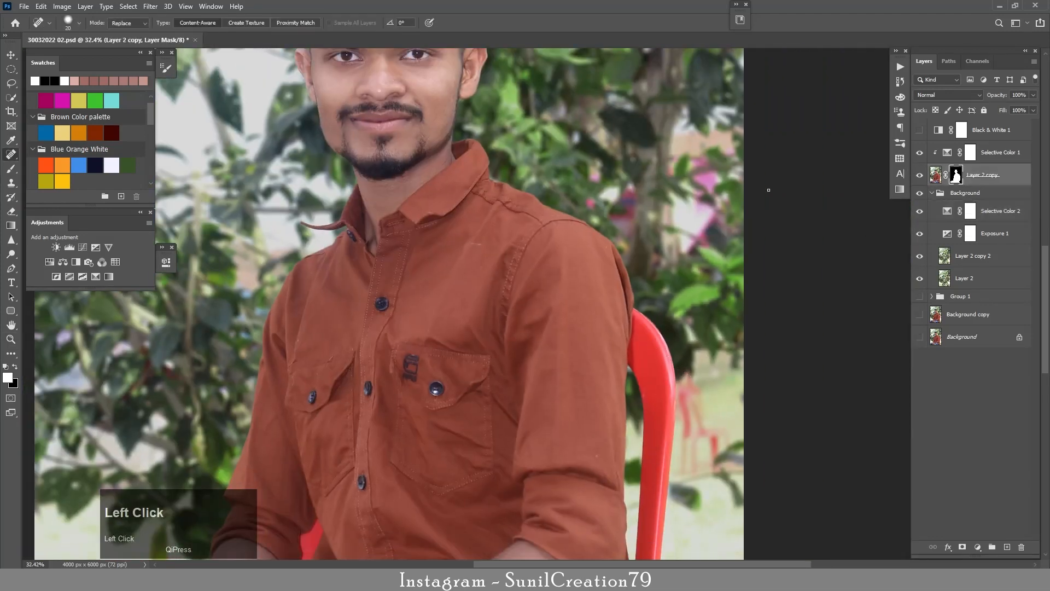
left_click(13, 245)
left_click(47, 260)
left_click(201, 25)
type("20")
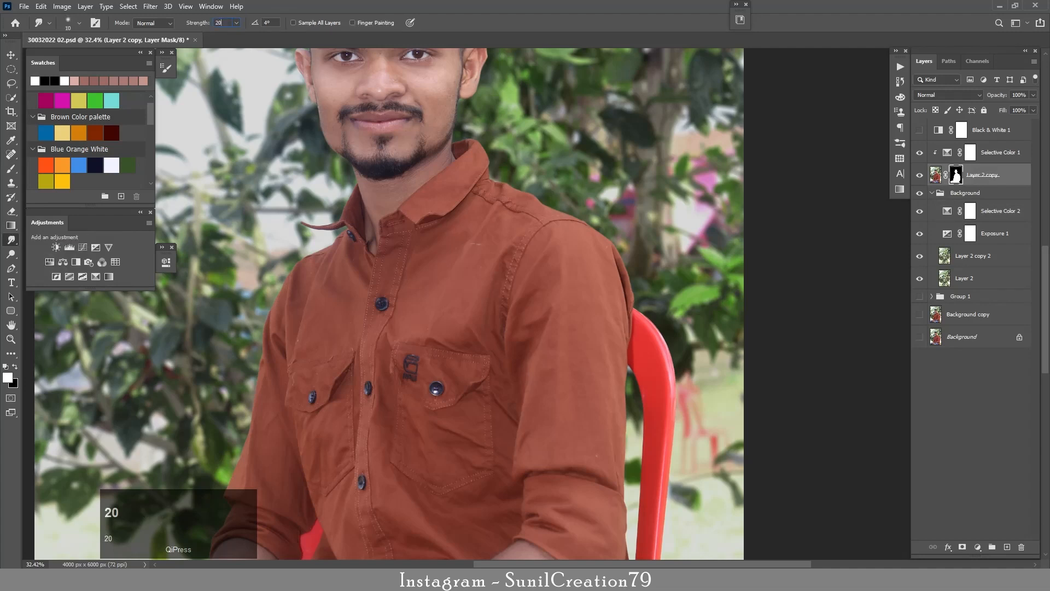
key("]")
key("]")
key("]")
key("]")
key("]")
key("]")
key("]")
key("]")
key("z")
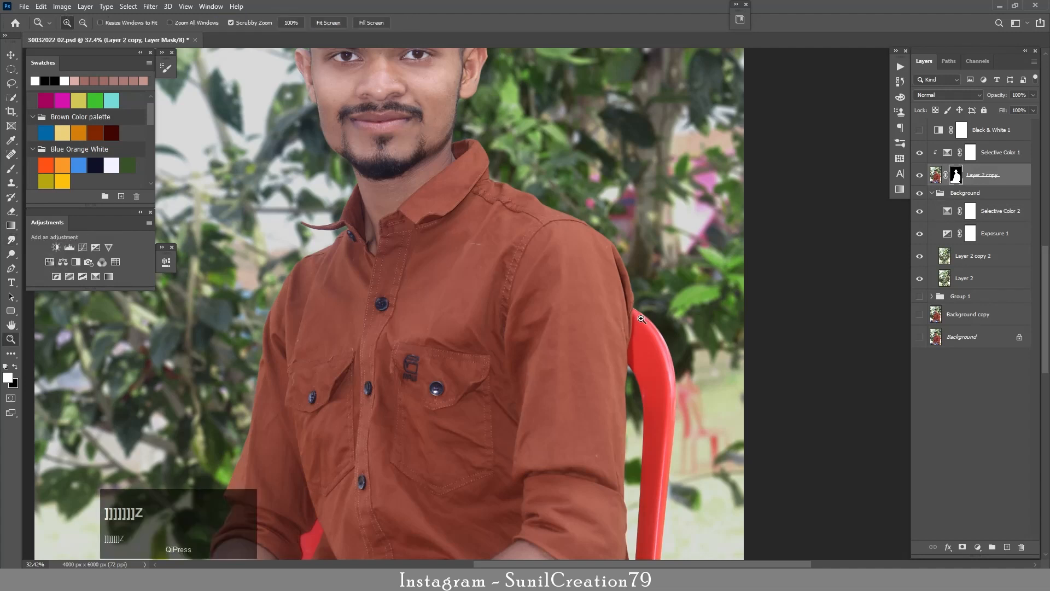
left_click_drag(628, 316, 647, 315)
key("space")
left_click_drag(647, 315, 619, 242)
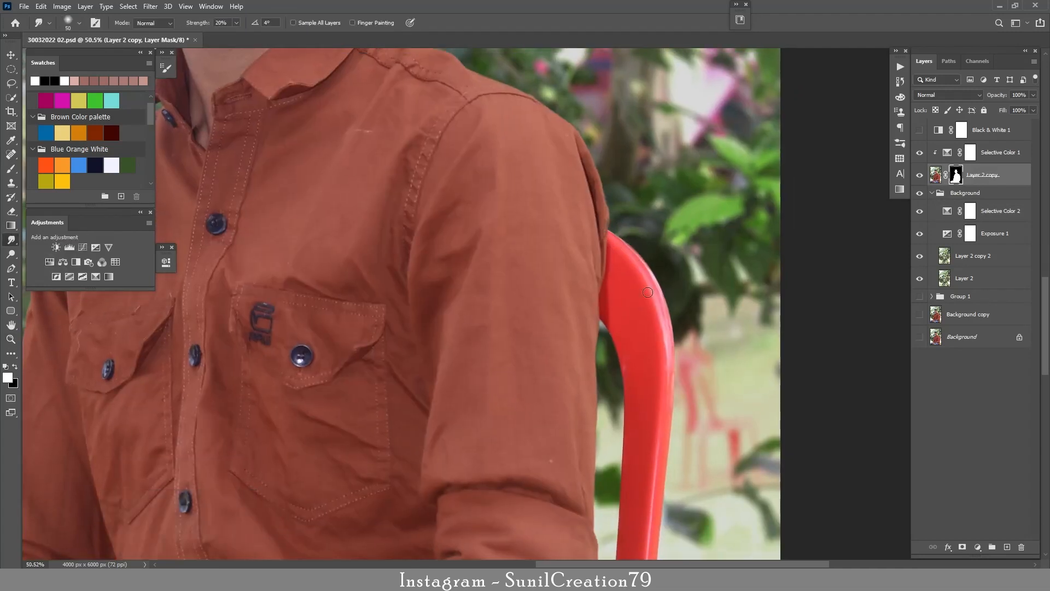
- Smooth the mask edge down the chair back and beside the sleeve with the Smudge brush enlarged to 80
key("]")
key("]")
key("]")
key("space")
left_click_drag(638, 420, 652, 261)
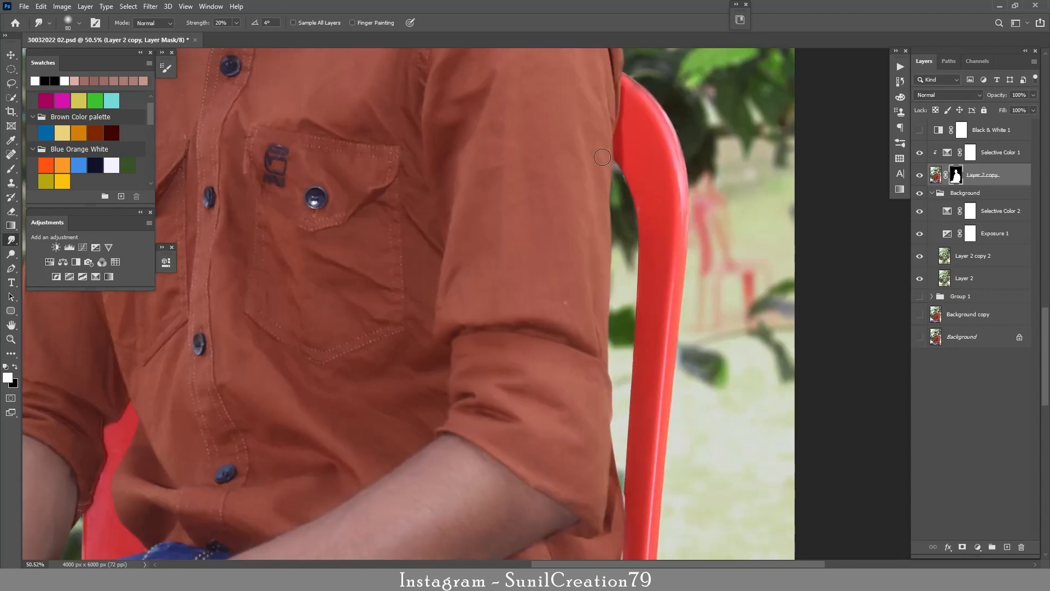
key("space")
left_click_drag(602, 157, 612, 468)
- Enlarge the Smudge brush to 125, smudge the mask edge along the shoulder near the chair, and undo the last stroke
key("]")
key("]")
key("]")
left_click_drag(410, 180, 489, 198)
key("ctrl+z")
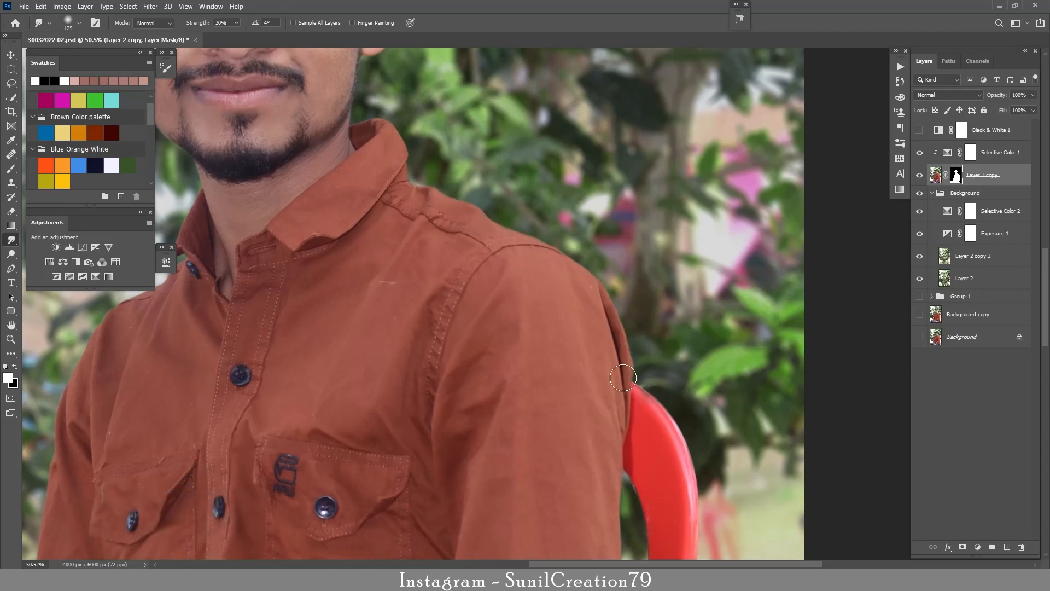
- Smudge the mask edge along the outer sleeve, the chair back and the chair seat beside the jeans
key("z")
left_click_drag(605, 298, 536, 306)
mouse_move(627, 443)
left_mouse_down()
mouse_move(698, 448)
mouse_move(680, 238)
left_mouse_up()
key("space")
key("space")
left_click_drag(670, 395, 678, 270)
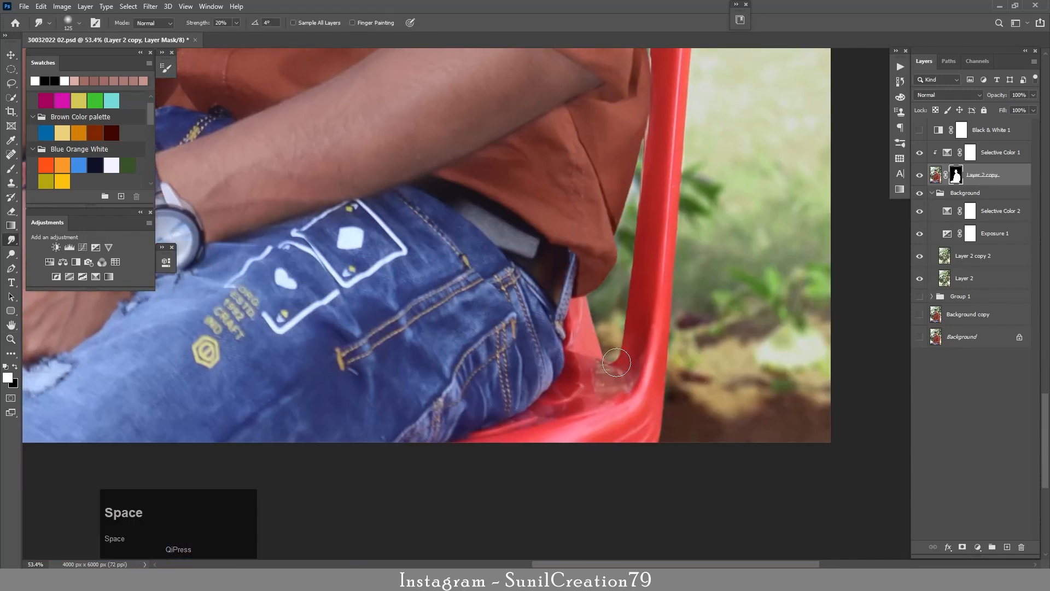
key("space")
mouse_move(636, 229)
left_mouse_down()
mouse_move(635, 347)
mouse_move(640, 268)
mouse_move(594, 406)
left_mouse_up()
key("space")
left_click_drag(628, 209, 634, 450)
- Smooth the mask edge around the protruding shirt collar tip and up towards the jaw with the Smudge tool
key("z")
left_click_drag(649, 344, 499, 347)
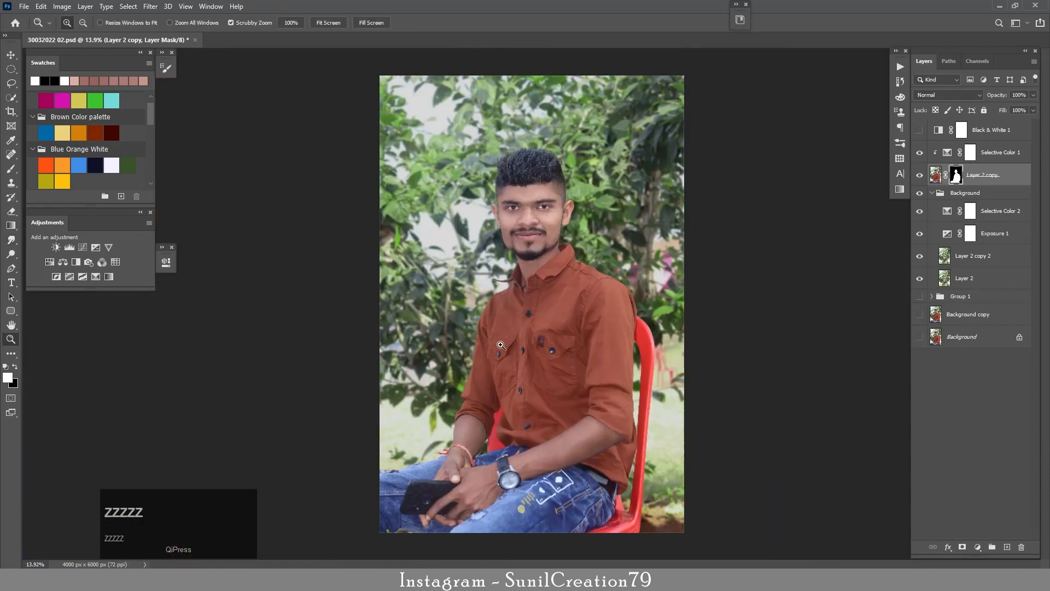
left_click_drag(512, 273, 602, 265)
key("z")
left_click_drag(501, 191, 532, 174)
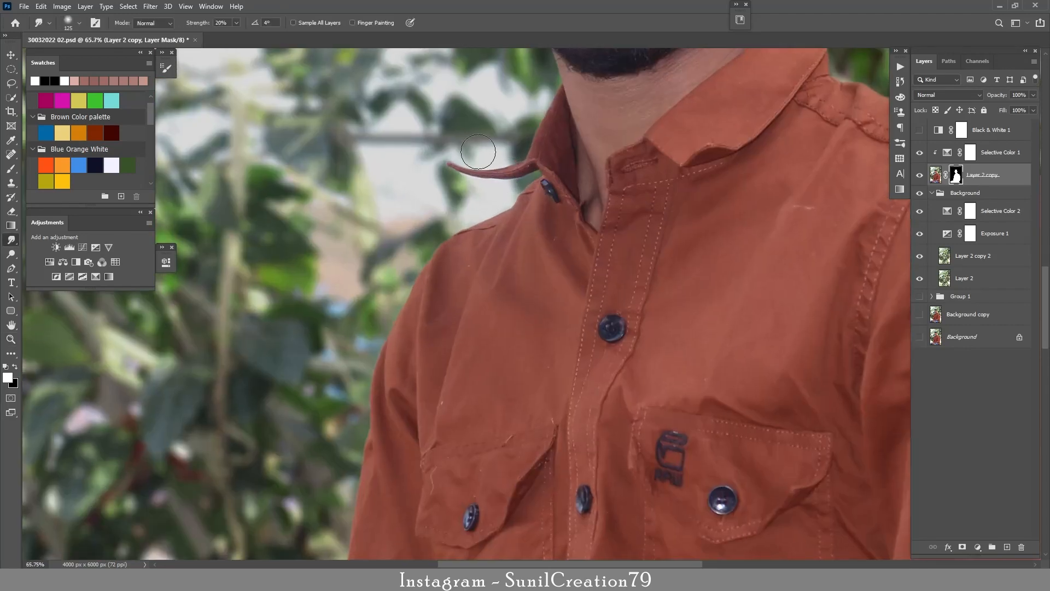
key("space")
left_click_drag(539, 109, 557, 256)
left_click_drag(559, 205, 579, 324)
- Open the Layer 2 copy mask in Select and Mask, undo the last edge-refinement stroke, and apply the dialog
double_click(956, 174)
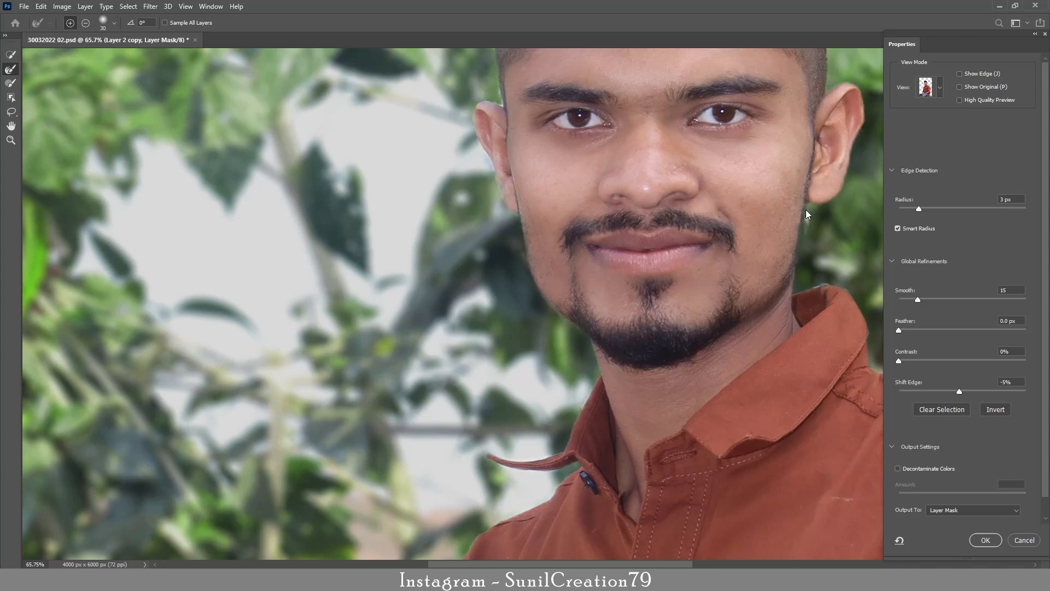
key("ctrl+z")
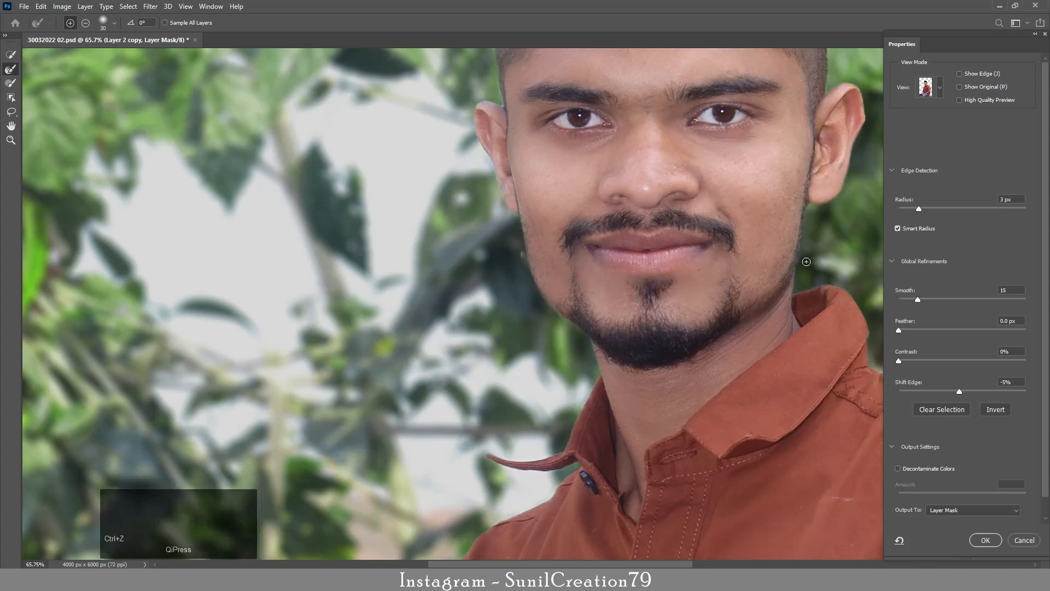
left_click(985, 540)
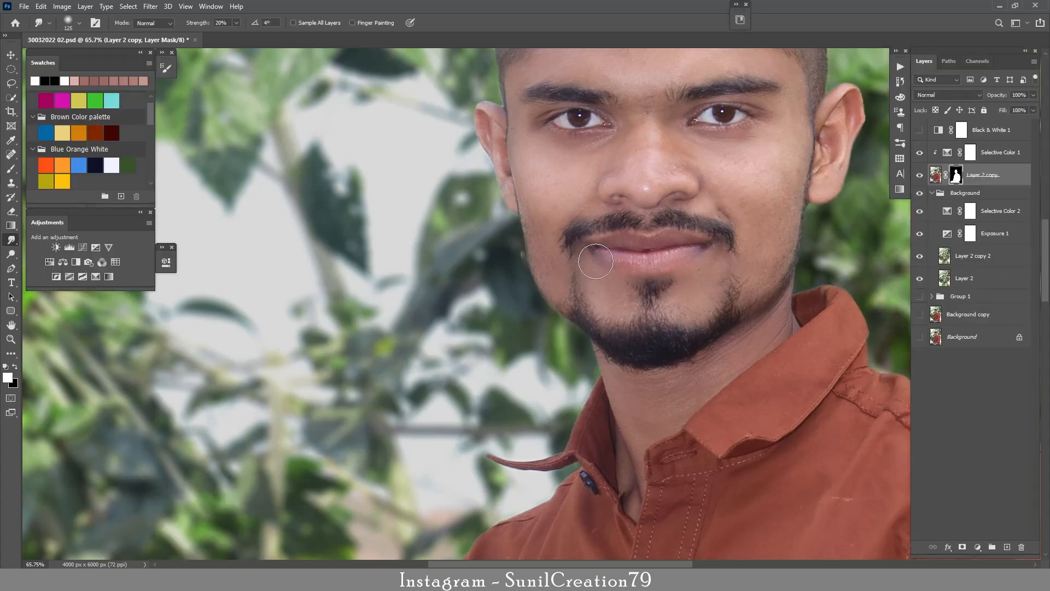
- Smudge the mask edge below the protruding collar tip and down the outside of the adjoining shirt sleeve
key("space")
left_click_drag(560, 402, 576, 102)
key("z")
mouse_move(493, 279)
left_mouse_down()
mouse_move(415, 284)
mouse_move(494, 291)
mouse_move(501, 270)
mouse_move(530, 260)
left_mouse_up()
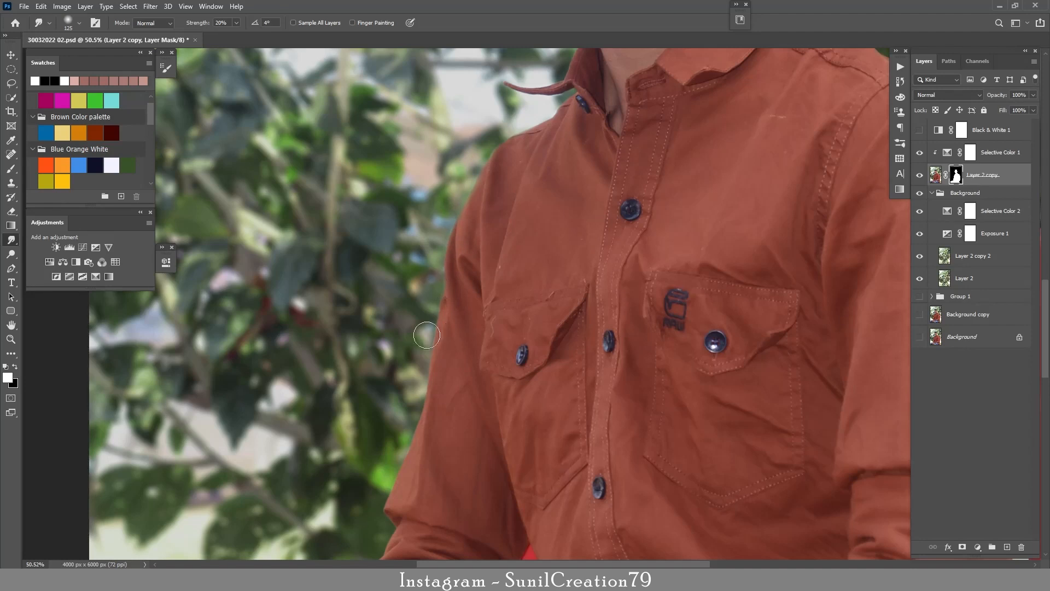
key("space")
left_click_drag(412, 443, 432, 309)
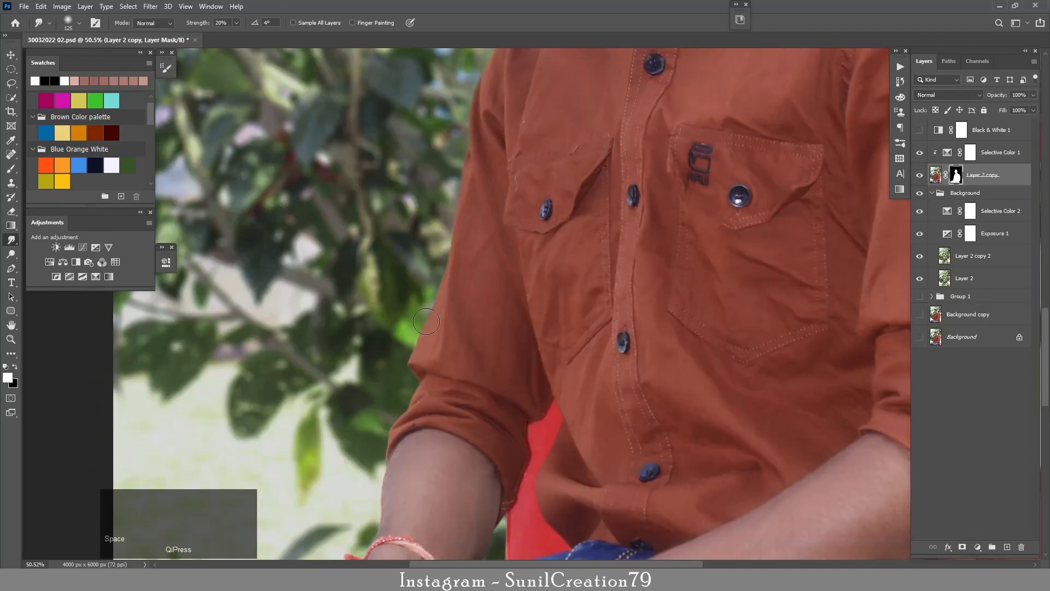
- Smooth the mask edge along the rolled cuff, the forearm with the bracelet and the upper edge of the jeans
key("space")
left_click_drag(405, 404, 395, 282)
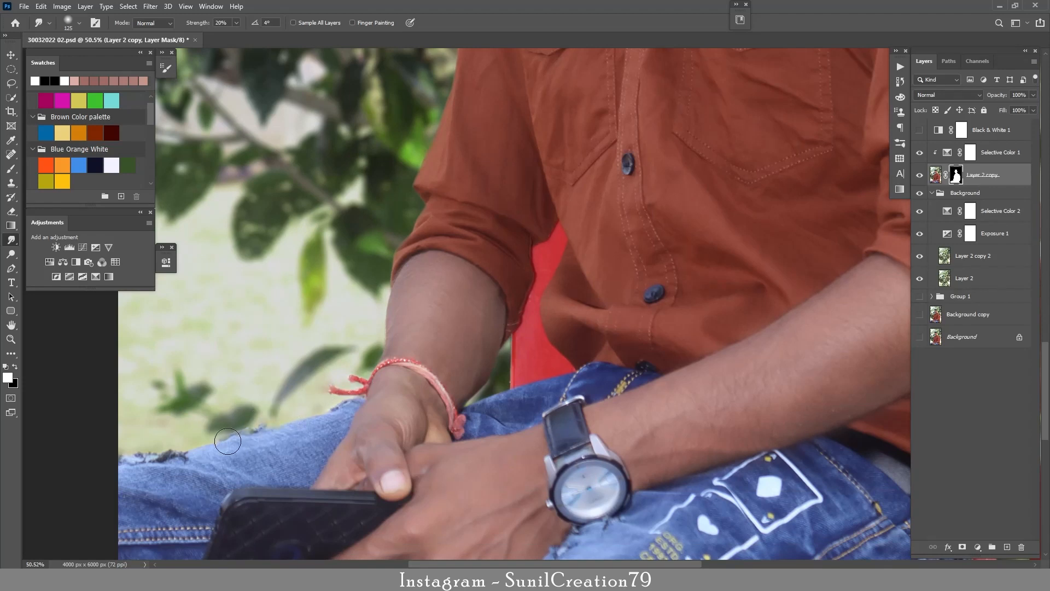
key("space")
left_click_drag(228, 441, 467, 321)
key("x")
key("z")
mouse_move(516, 242)
left_mouse_down()
mouse_move(616, 289)
mouse_move(599, 291)
left_mouse_up()
- Select the Selective Color 1 layer and compare the image with and without it
left_click(928, 157)
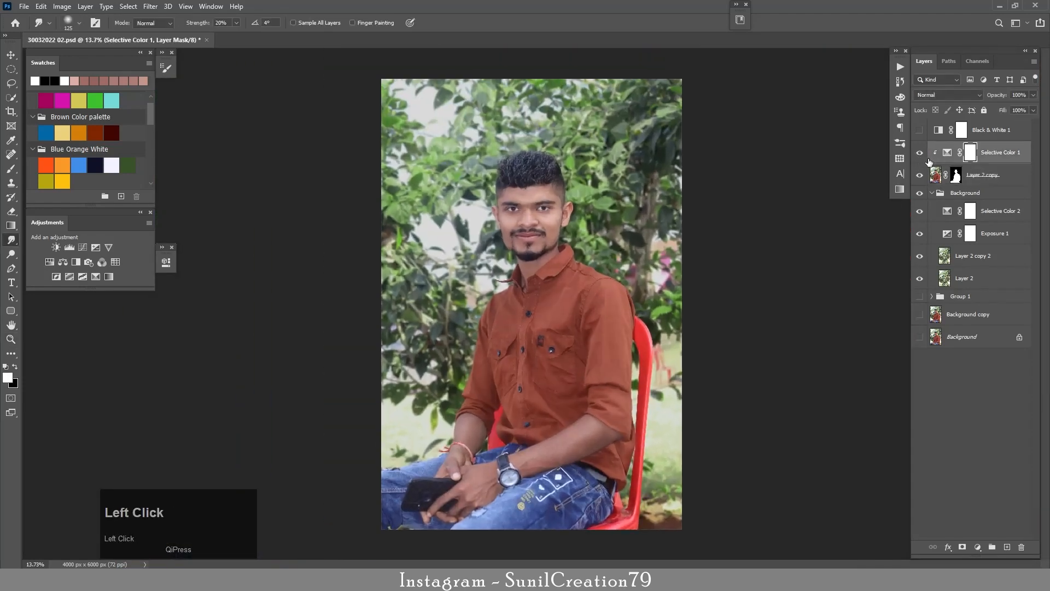
key("z")
left_click_drag(558, 419, 670, 404)
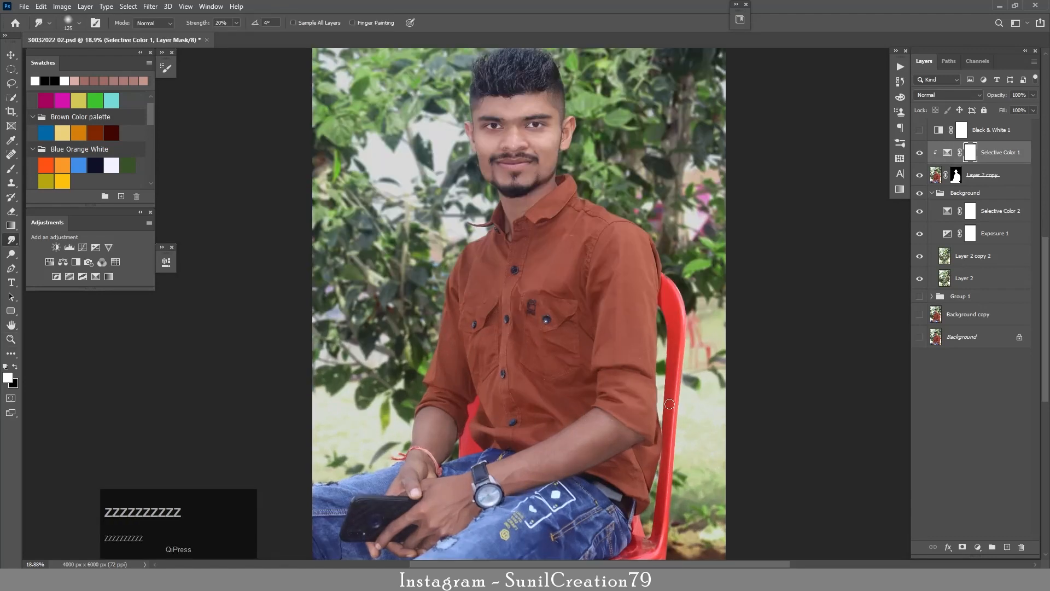
left_click(919, 153)
left_click(920, 153)
- Add a clipped Selective Color adjustment above Selective Color 1 and set its Reds to Black -44%
left_click(977, 547)
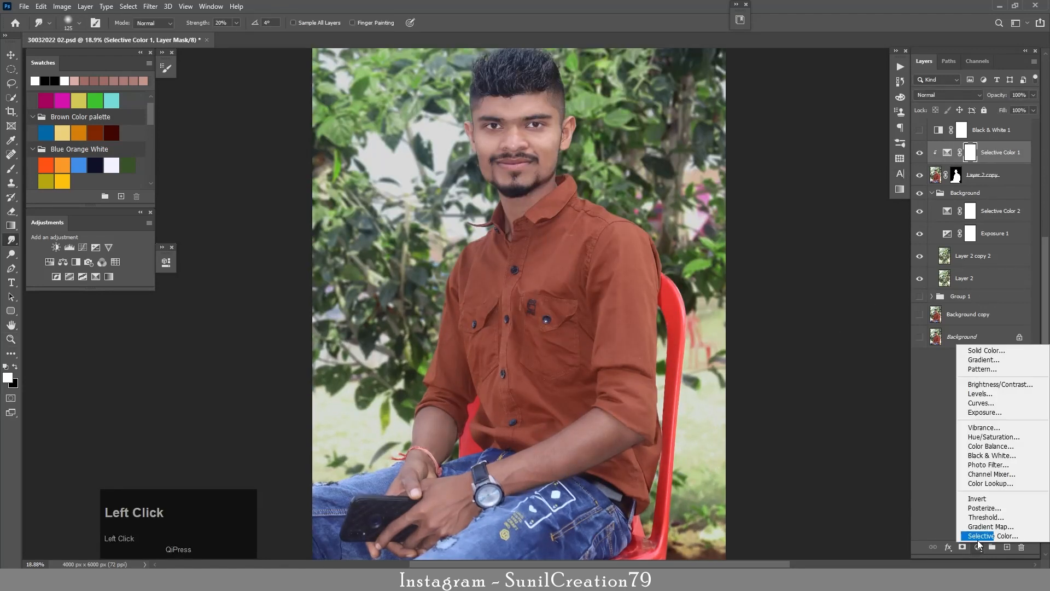
left_click(982, 543)
left_click(288, 305)
left_click(224, 307)
left_click_drag(277, 394, 236, 392)
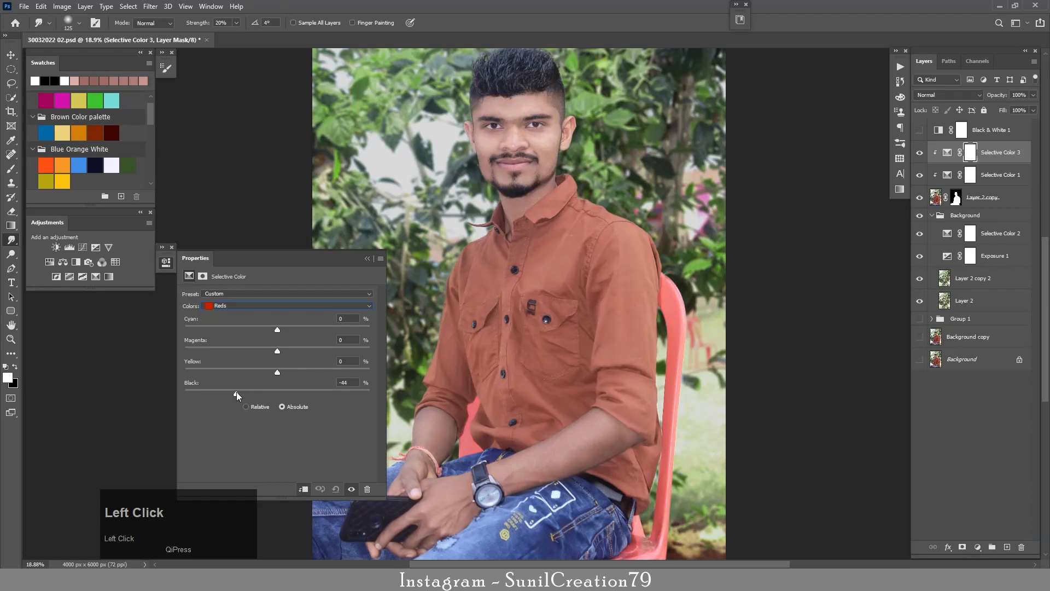
- Invert the Selective Color 3 mask to black and prepare the Brush tool at size 500
left_click(367, 258)
key("ctrl+i")
key("b")
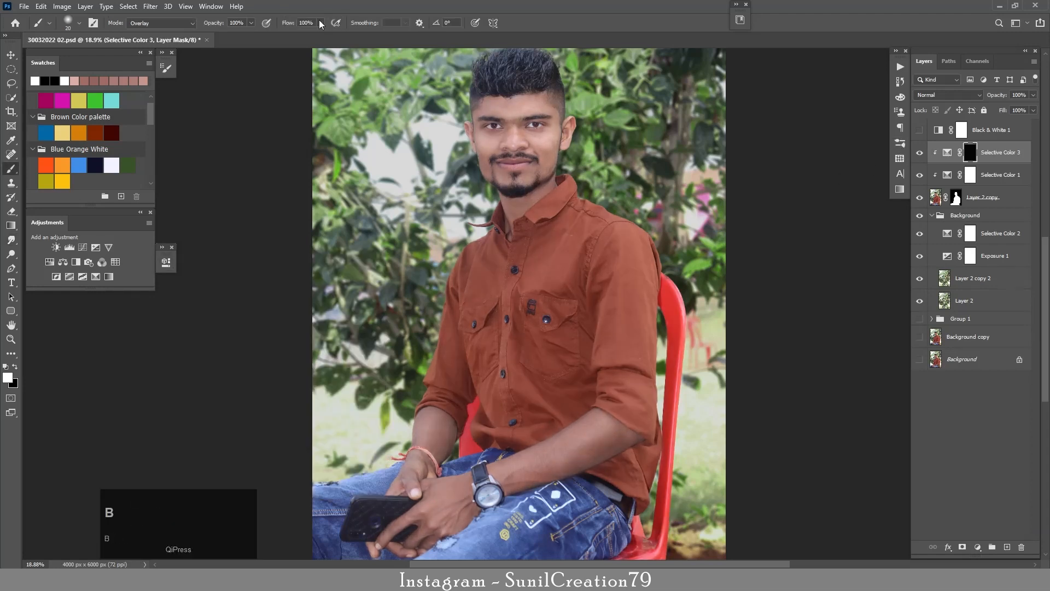
key("bracketright")
key("bracketright")
key("bracketright")
key("bracketright")
key("bracketright")
key("bracketright")
key("bracketright")
key("bracketright")
key("bracketright")
key("bracketright")
key("bracketright")
key("bracketright")
key("bracketright")
key("bracketright")
key("bracketright")
- Switch the brush mode from Overlay to Normal and paint white on the mask over the forearms and hands
mouse_move(595, 443)
left_mouse_down()
mouse_move(605, 447)
mouse_move(556, 469)
left_mouse_up()
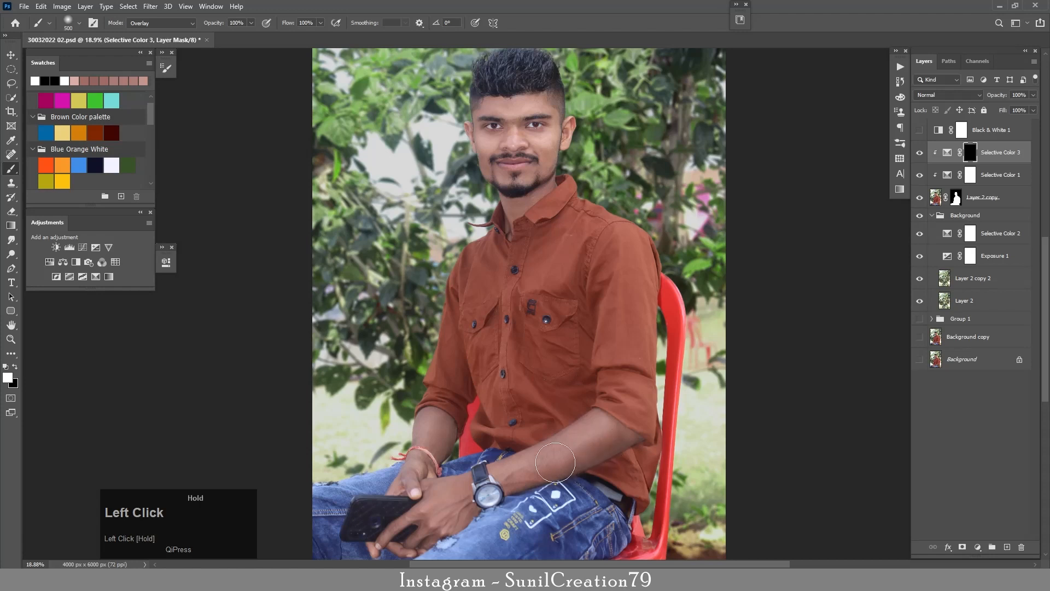
left_click(137, 24)
left_click(139, 34)
mouse_move(642, 451)
left_mouse_down()
mouse_move(535, 466)
mouse_move(621, 450)
mouse_move(472, 491)
mouse_move(442, 430)
mouse_move(424, 452)
left_mouse_up()
- Paint black on the Selective Color 3 mask around the rolled sleeve with the brush reduced to 200, comparing the layer on and off
key("x")
key("bracketleft")
key("bracketleft")
key("bracketleft")
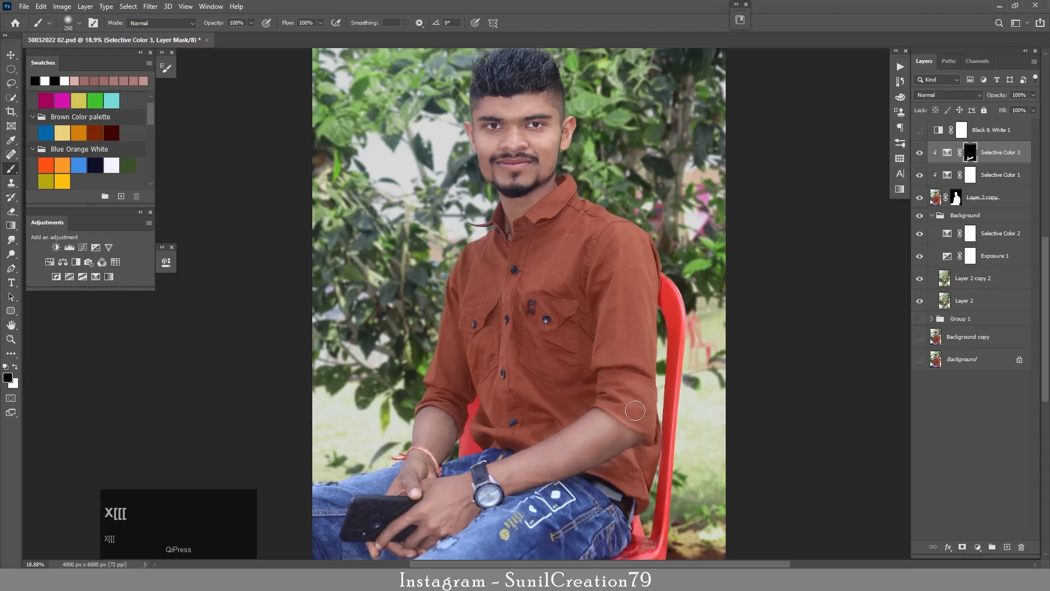
left_click(919, 153)
left_click(920, 153)
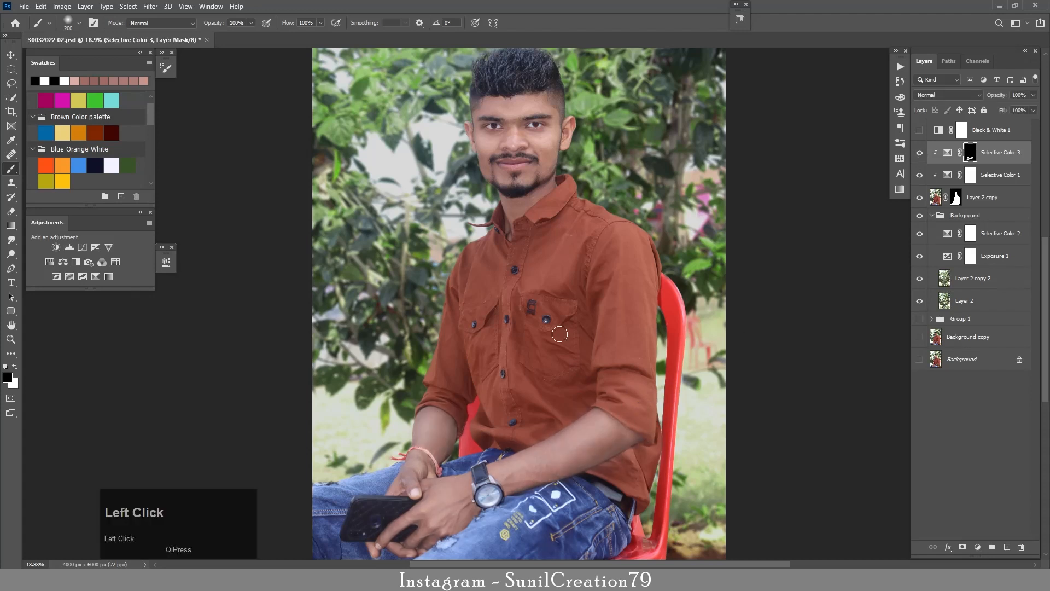
key("x")
key("x")
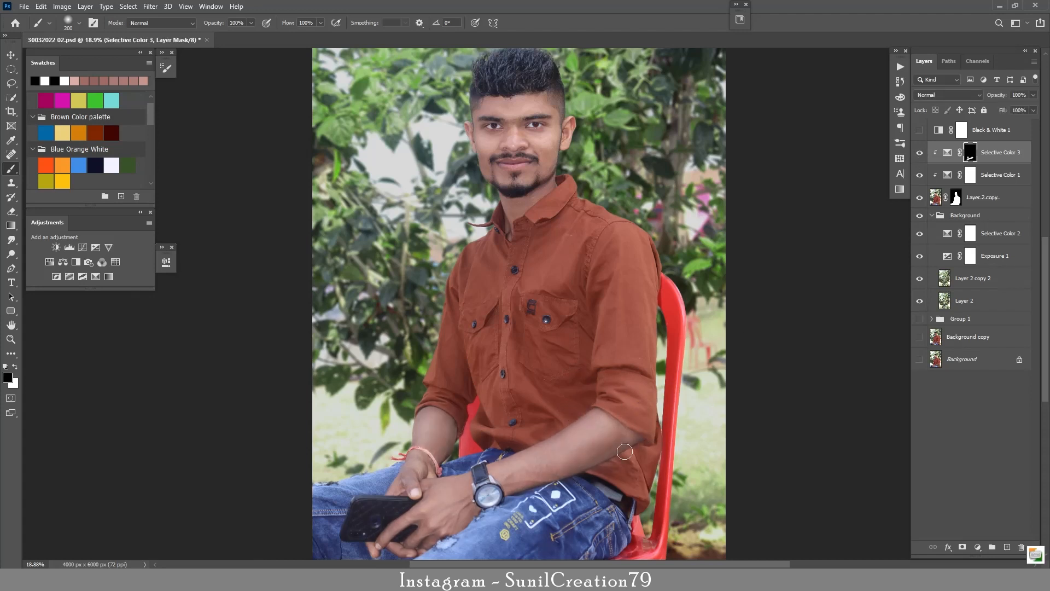
key("x")
- Compare the whole image with and without Selective Color 3 and set that layer's opacity to 70%
key("z")
left_click_drag(570, 329, 539, 330)
left_click(920, 157)
left_click(921, 155)
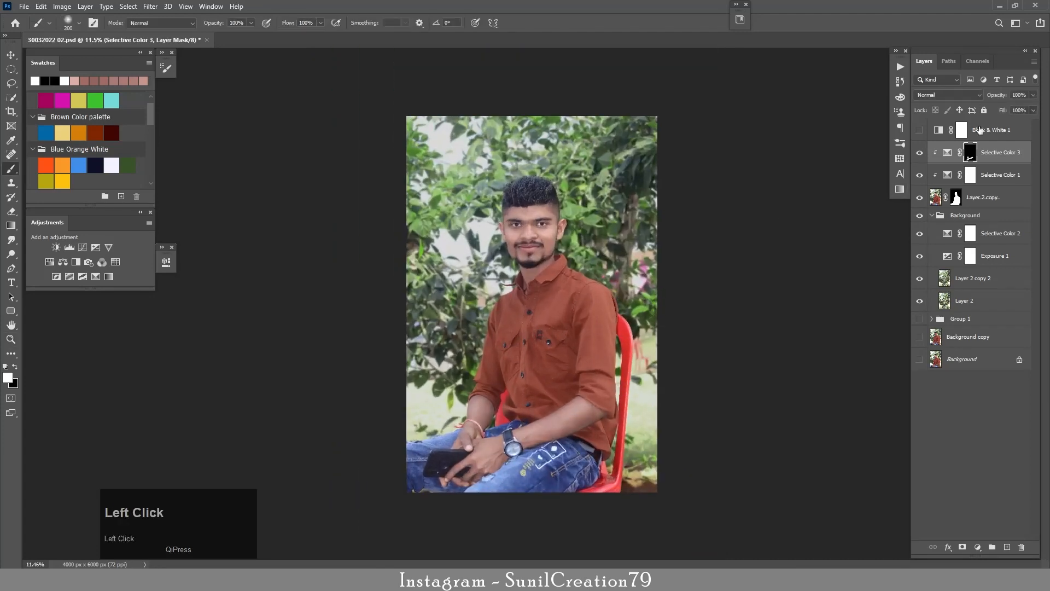
key("Up")
key("Up")
key("Up")
key("Up")
key("Up")
key("Up")
key("Up")
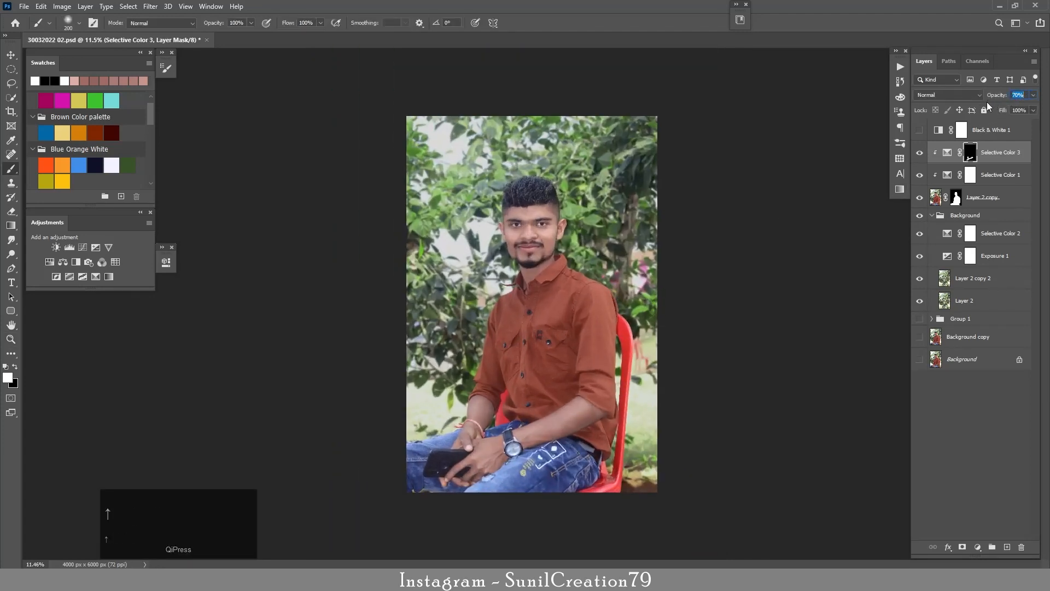
- Heal the marks and lint on the shirt front and pockets of Layer 2 copy with the content-aware Spot Healing Brush
key("z")
mouse_move(613, 251)
left_mouse_down()
mouse_move(628, 261)
mouse_move(644, 209)
left_mouse_up()
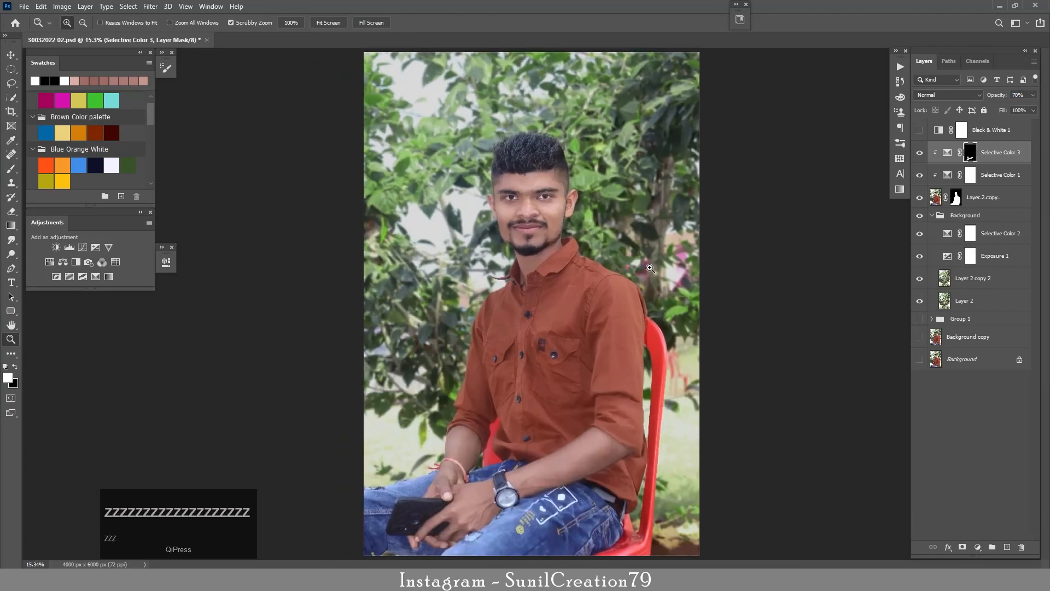
key("z")
mouse_move(578, 294)
left_mouse_down()
mouse_move(595, 313)
mouse_move(591, 295)
left_mouse_up()
left_click(935, 198)
left_click(12, 155)
left_click_drag(589, 257, 521, 262)
key("space")
mouse_move(208, 482)
left_mouse_down()
mouse_move(333, 301)
mouse_move(310, 319)
left_mouse_up()
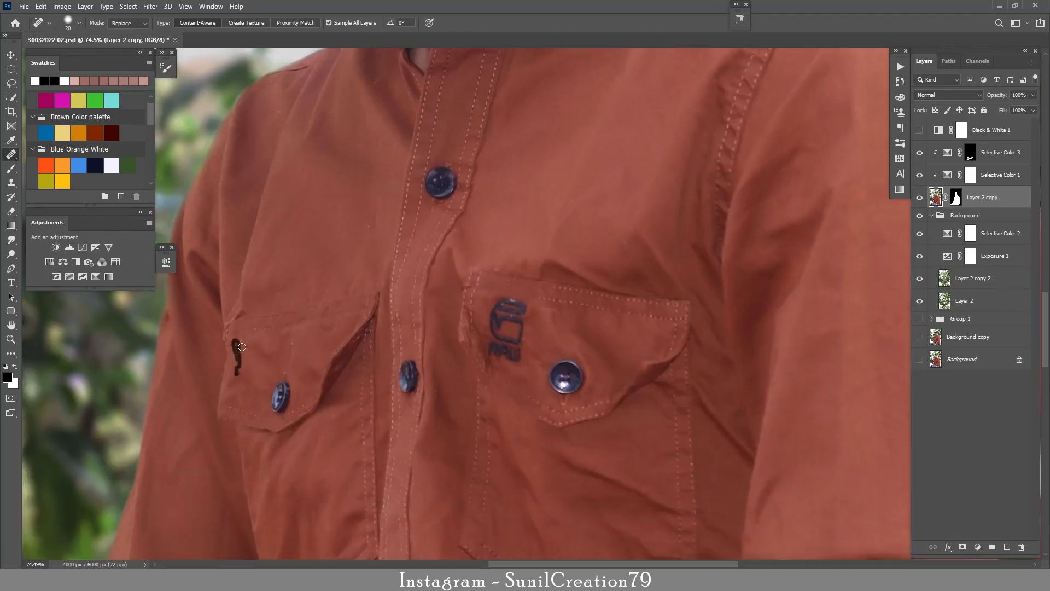
key("z")
left_click_drag(455, 203, 391, 204)
mouse_move(614, 287)
left_mouse_down()
mouse_move(651, 290)
mouse_move(557, 219)
mouse_move(586, 212)
left_mouse_up()
key("z")
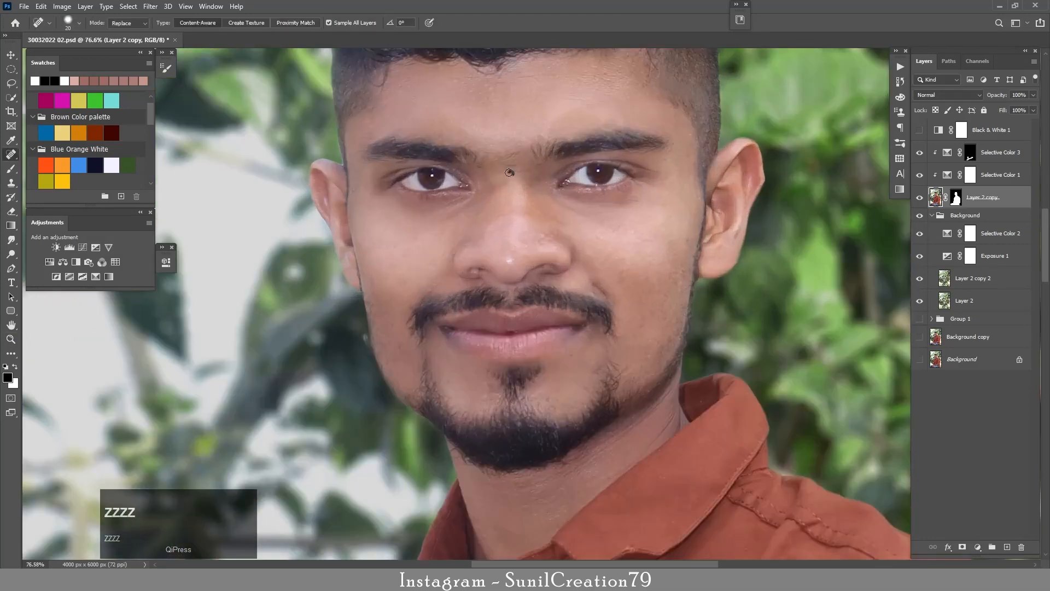
key("ctrl+0")
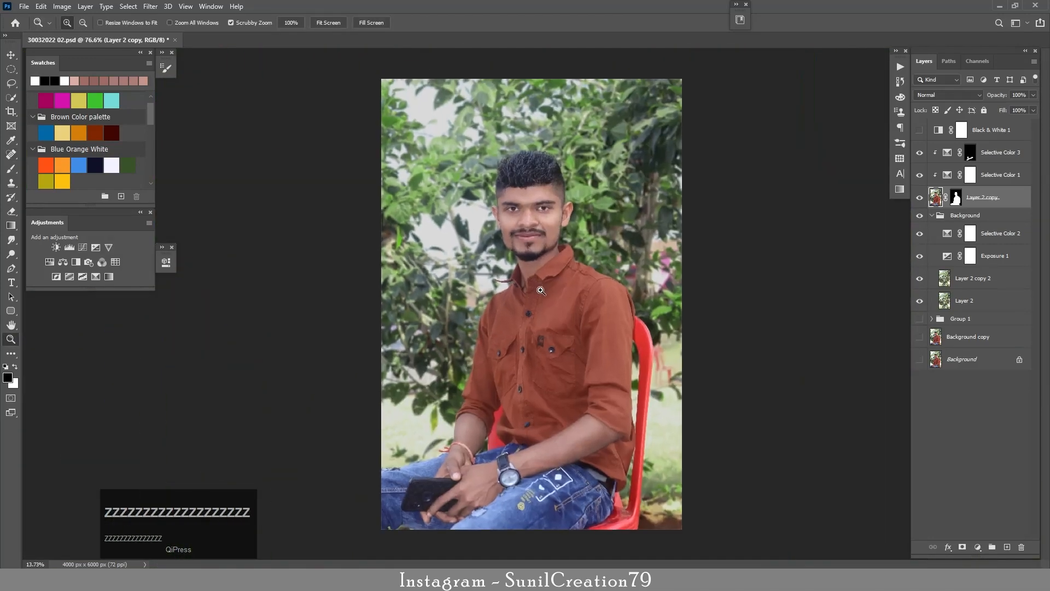
- Group Layer 2 copy and its two clipped Selective Color layers into a group named Subject
left_click(985, 154)
key("ctrl+shift+alt+e")
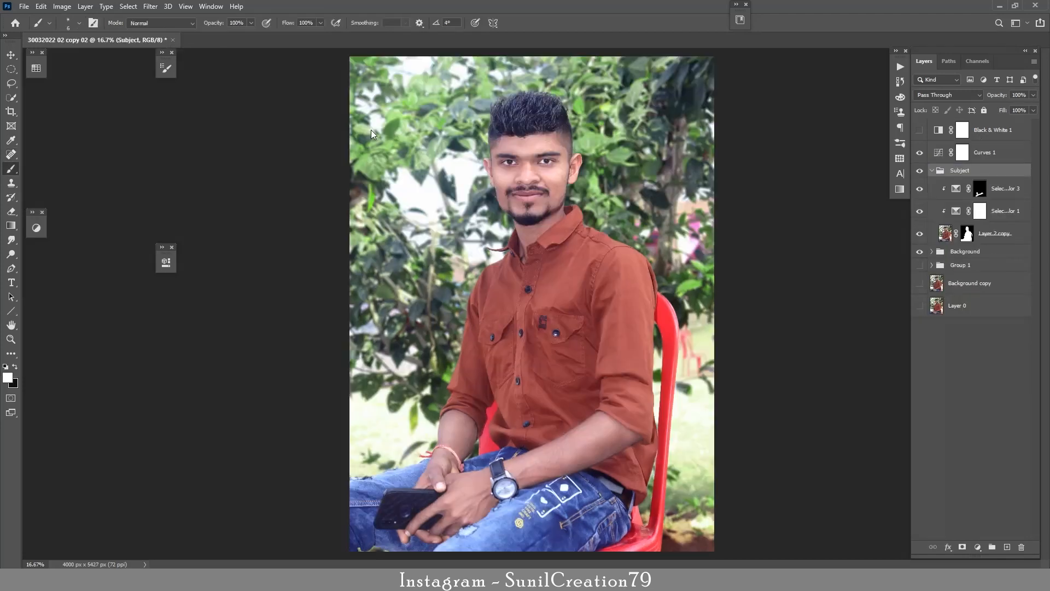
- Float the color Selection reference image as a small window beside the portrait, fit all its swatches in view, and return to the portrait
left_click(258, 40)
left_click_drag(268, 41, 96, 58)
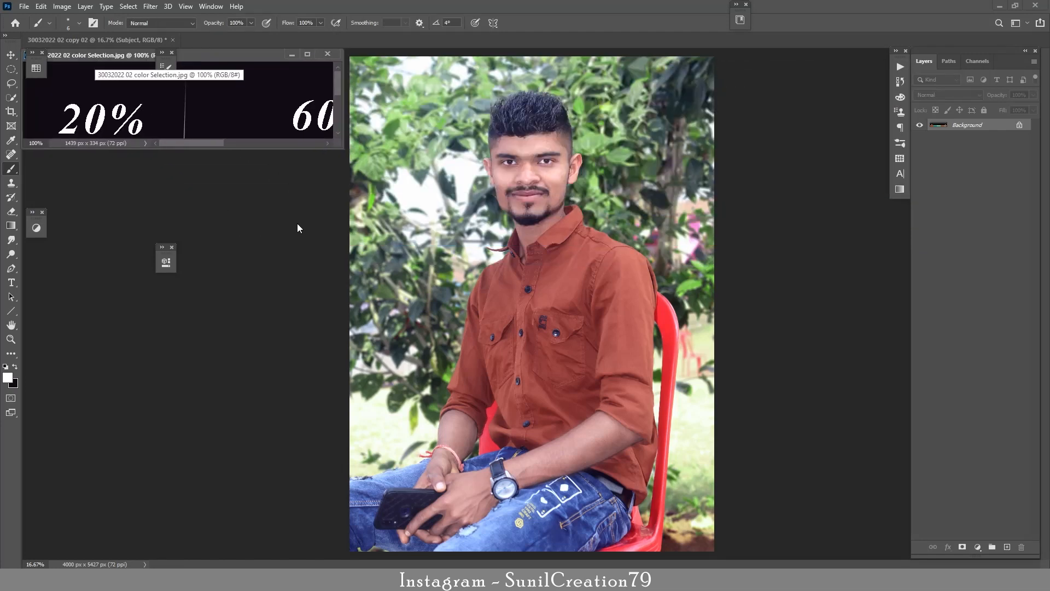
left_click_drag(246, 111, 186, 111)
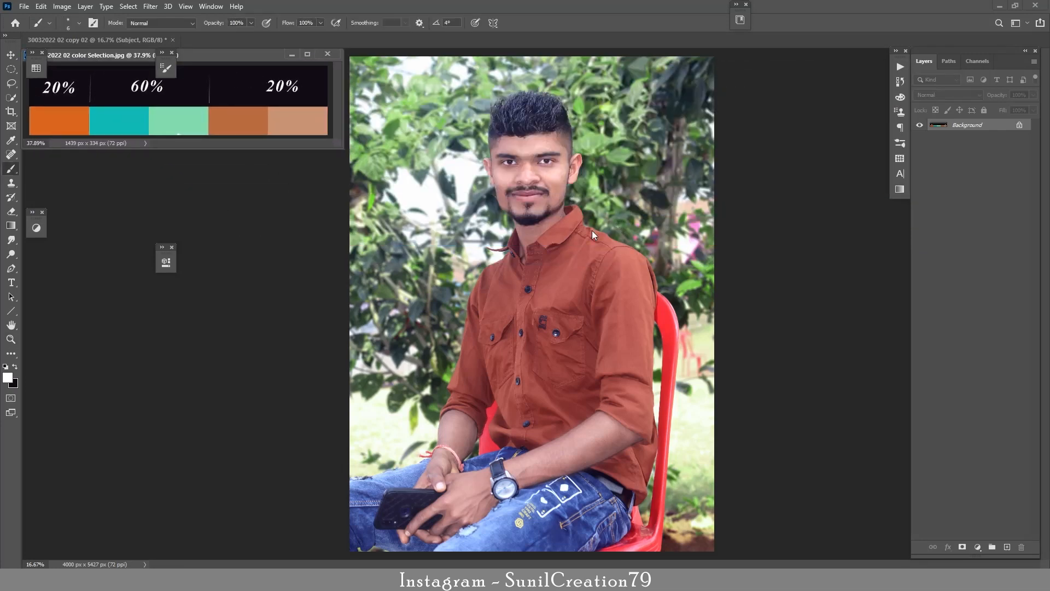
left_click(641, 155)
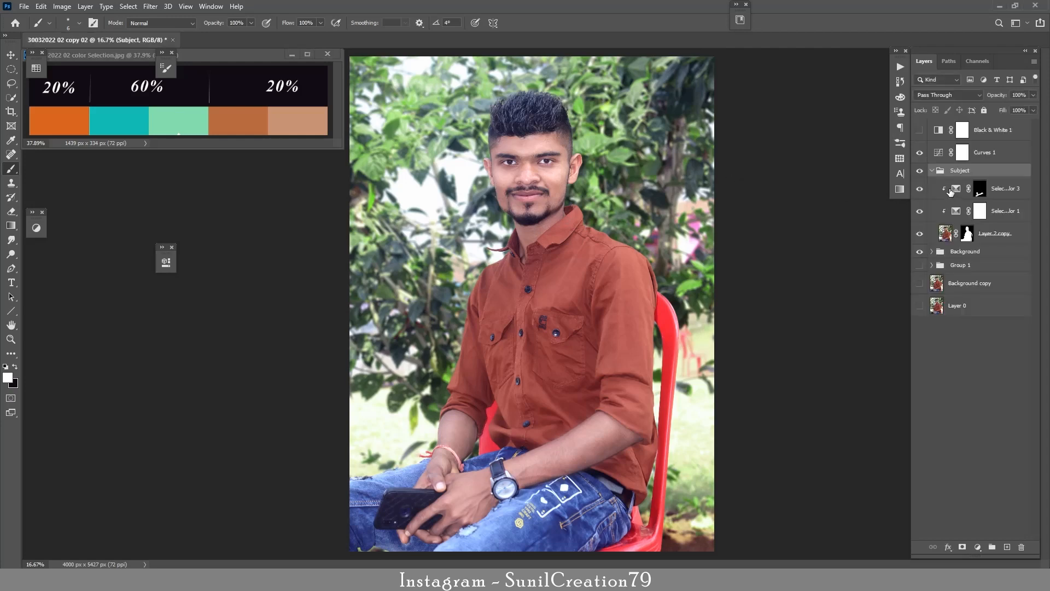
- Compare Selective Color 2 and Exposure 1 on and off and add an empty layer above Layer 2 copy 2 in the Background group
left_click(932, 253)
left_click(975, 316)
left_click(920, 272)
left_click(920, 272)
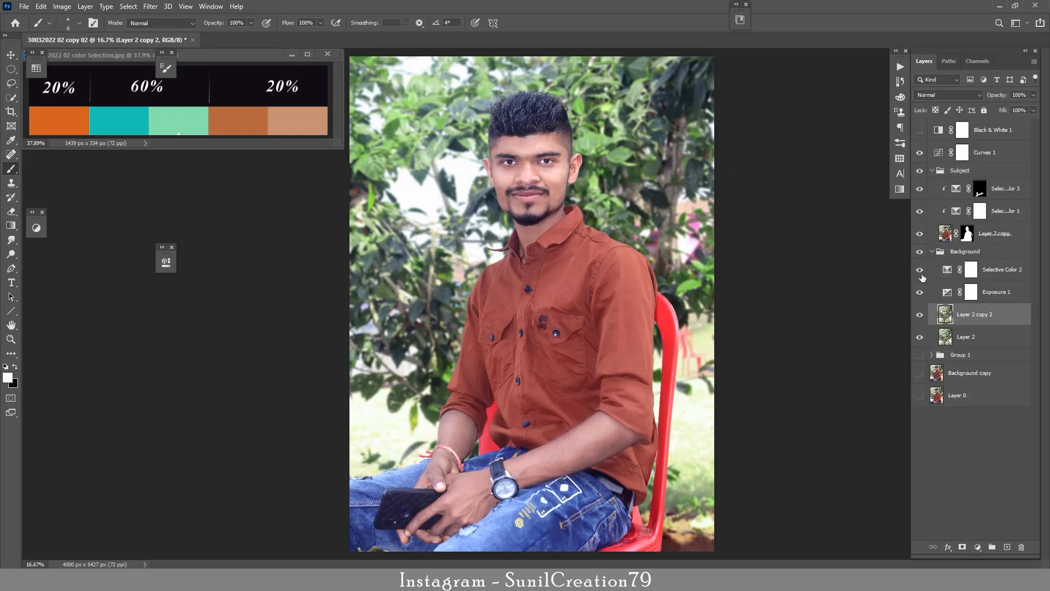
left_click(919, 293)
left_click(919, 292)
left_click(1005, 546)
- Hide Layer 2 copy and clone foliage over the white gaps in the left part of the background at brush size 700
left_click(12, 185)
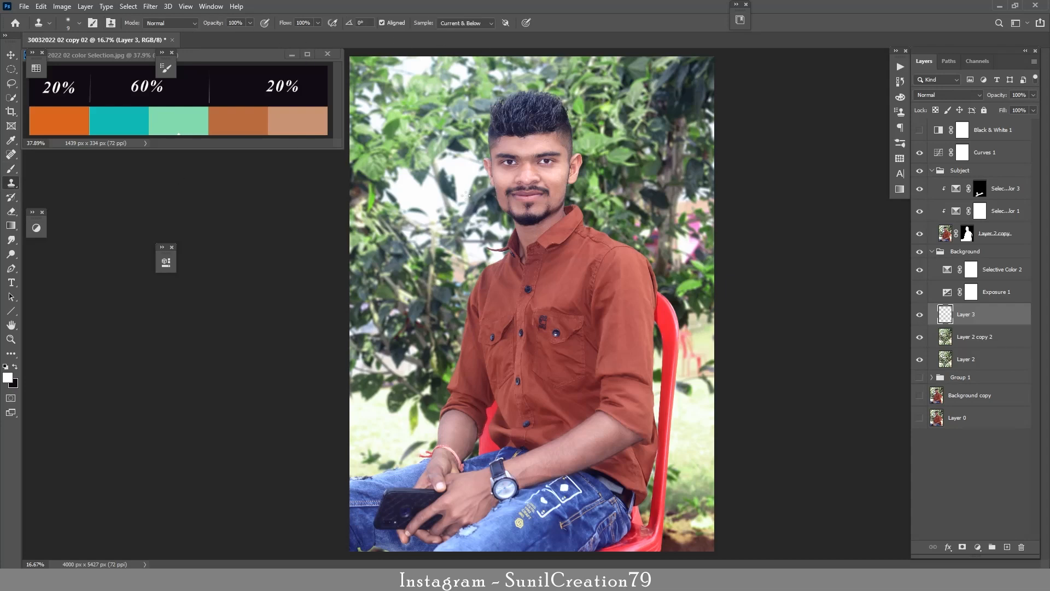
left_click(919, 233)
left_click_drag(465, 220, 473, 219)
left_click(531, 259, "alt")
mouse_move(496, 236)
left_mouse_down()
mouse_move(479, 244)
mouse_move(492, 259)
left_mouse_up()
left_click(478, 129, "alt")
mouse_move(412, 176)
left_mouse_down()
mouse_move(402, 194)
mouse_move(420, 244)
left_mouse_up()
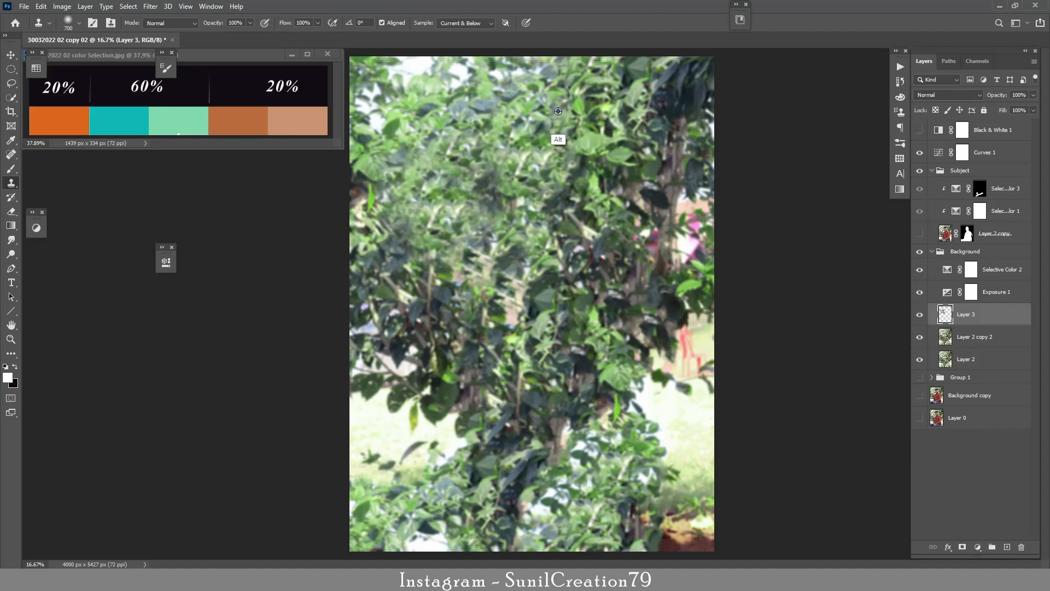
- Clone foliage over the remaining bright gaps along the background's upper edge, undoing the last two strokes
left_click(537, 69, "alt")
mouse_move(422, 71)
left_mouse_down()
mouse_move(400, 142)
mouse_move(412, 202)
mouse_move(439, 162)
left_mouse_up()
left_click(589, 152, "alt")
left_click(520, 335, "alt")
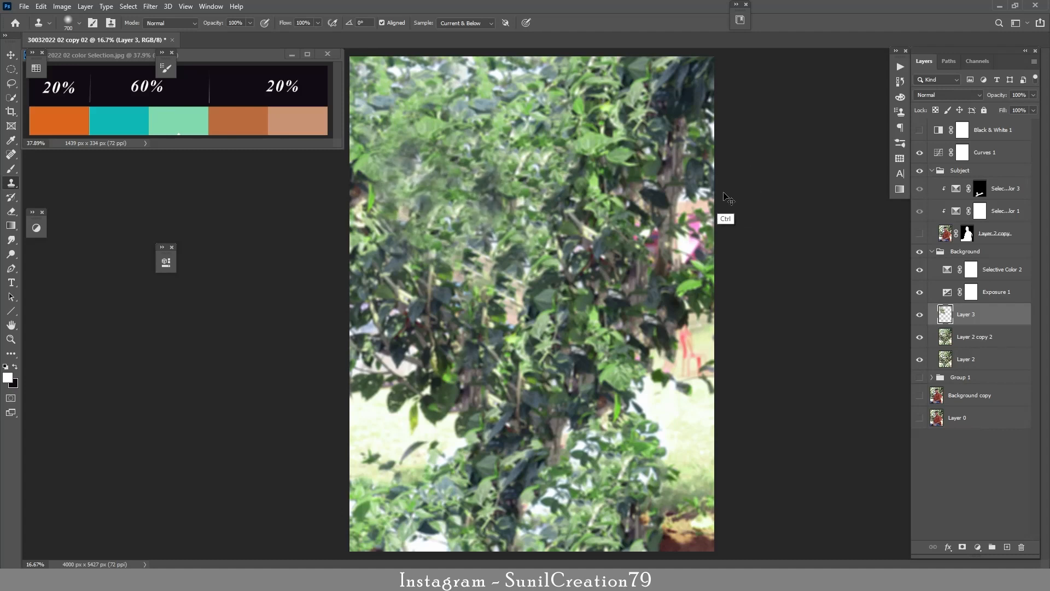
key("ctrl+z")
key("ctrl+z")
- Clone fresh leaves from the upper middle foliage over the smudged dark patch in the background's upper left area
left_click(544, 101, "alt")
left_click(412, 174)
left_click(529, 110, "alt")
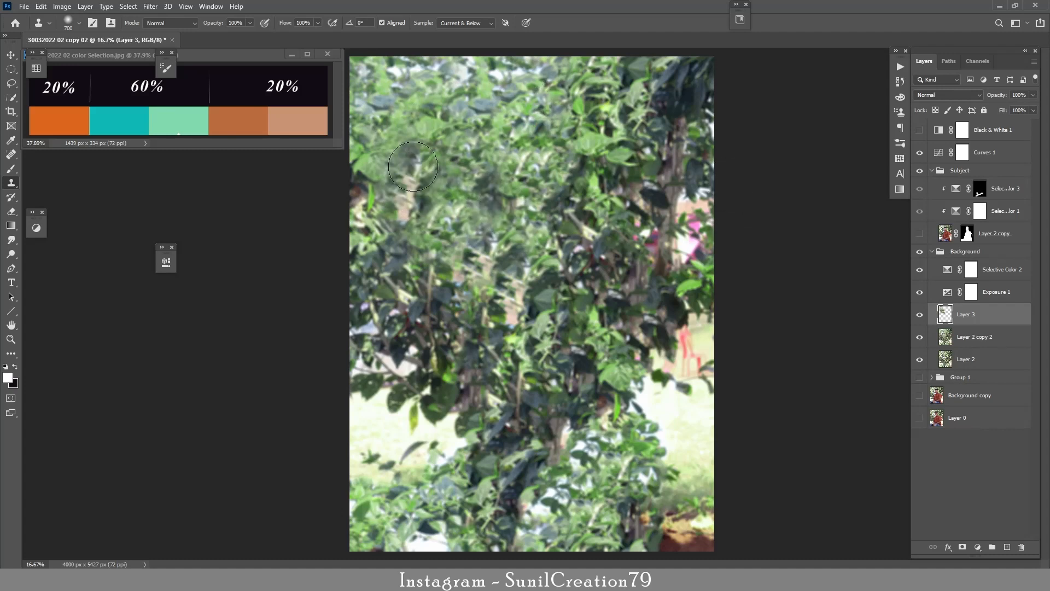
left_click_drag(412, 168, 402, 209)
left_click(552, 130, "alt")
left_click(419, 174)
left_click_drag(420, 174, 377, 195)
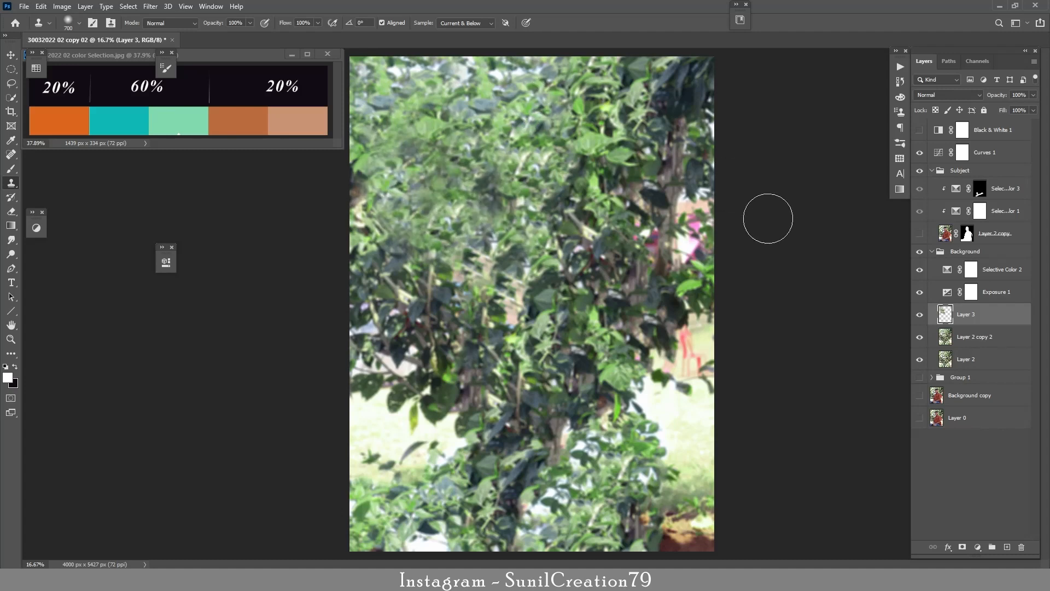
- Show Layer 2 copy again and compare the background with and without the cloned foliage on Layer 3
left_click(920, 234)
left_click(918, 314)
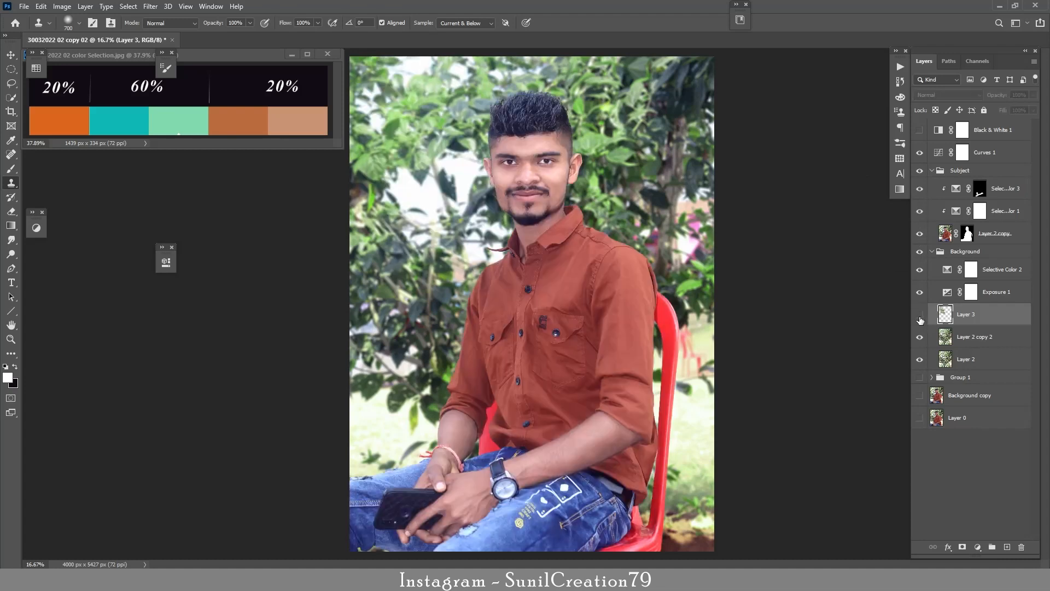
left_click(920, 315)
left_click(920, 315)
left_click(920, 316)
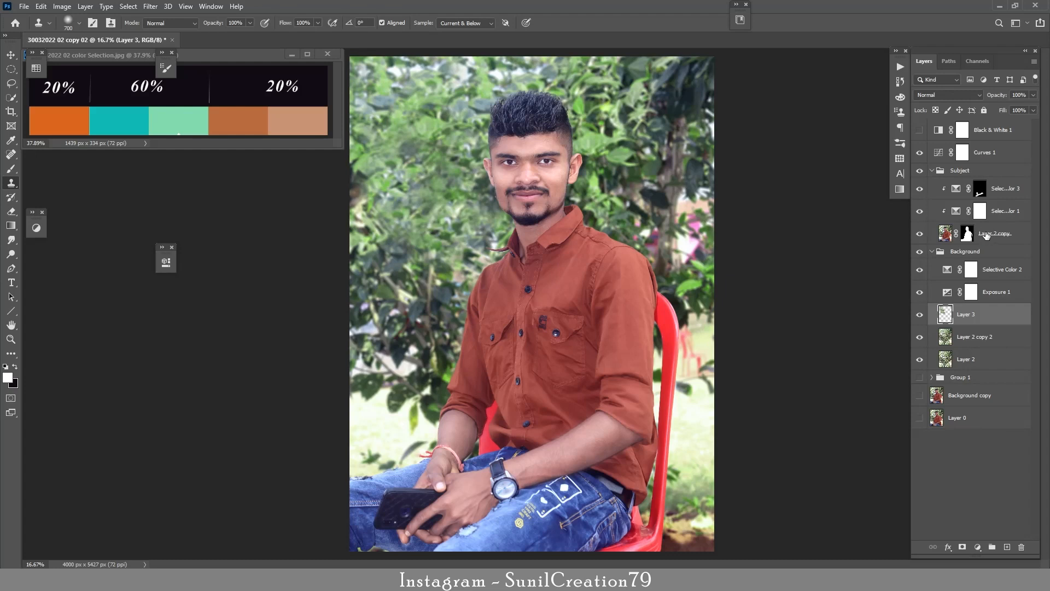
- Add a clipped Selective Color adjustment above Selective Color 3 and set its Reds to magenta -19, yellow +9 and black -5
left_click(1000, 190)
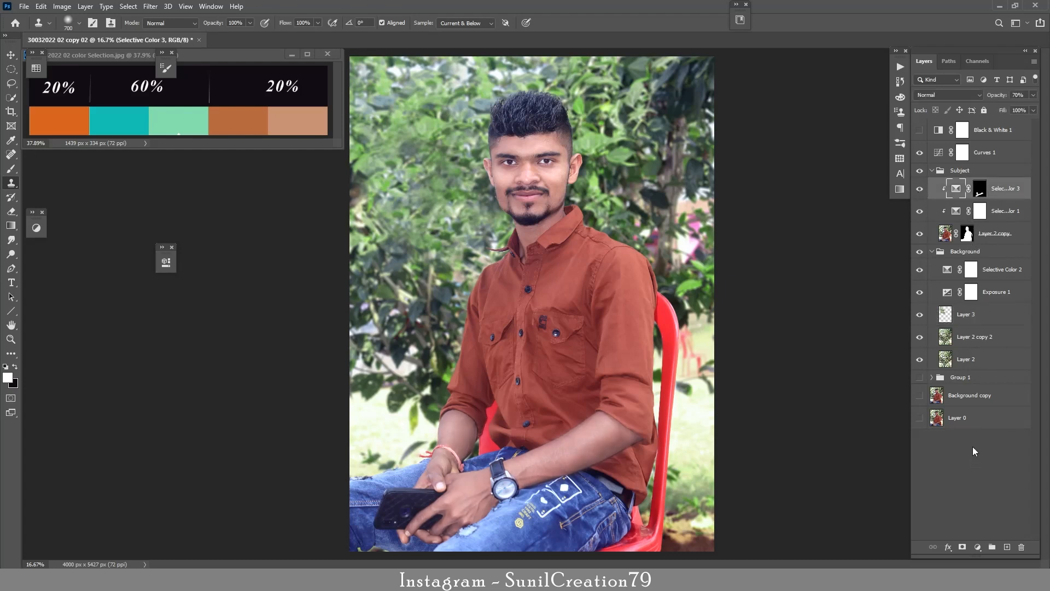
left_click(978, 547)
left_click(990, 543)
left_click_drag(242, 262, 175, 191)
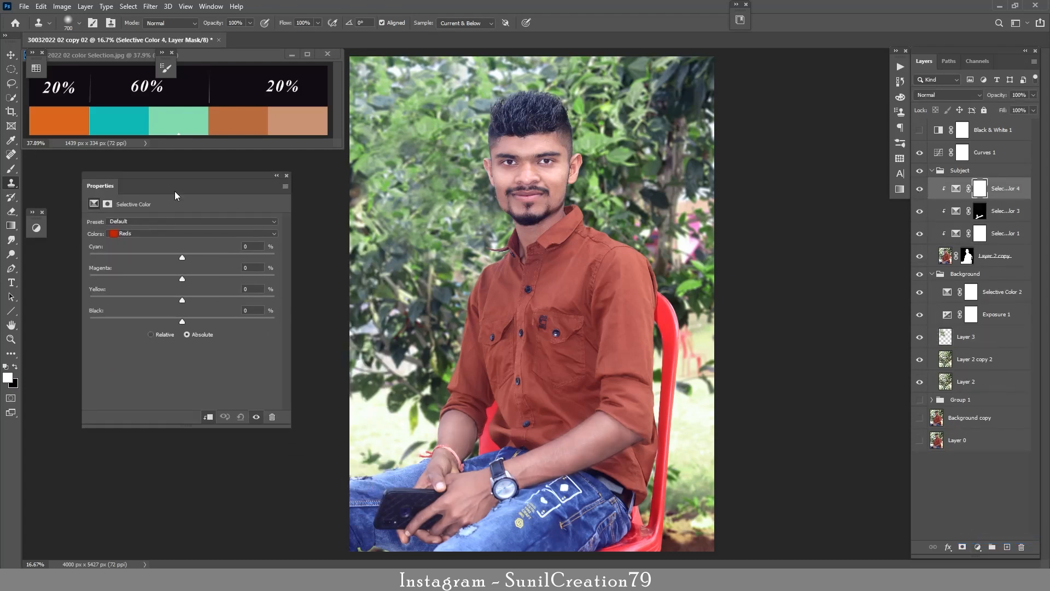
mouse_move(183, 285)
left_mouse_down()
mouse_move(167, 282)
mouse_move(161, 299)
mouse_move(207, 300)
mouse_move(191, 299)
left_mouse_up()
left_click_drag(182, 321, 166, 322)
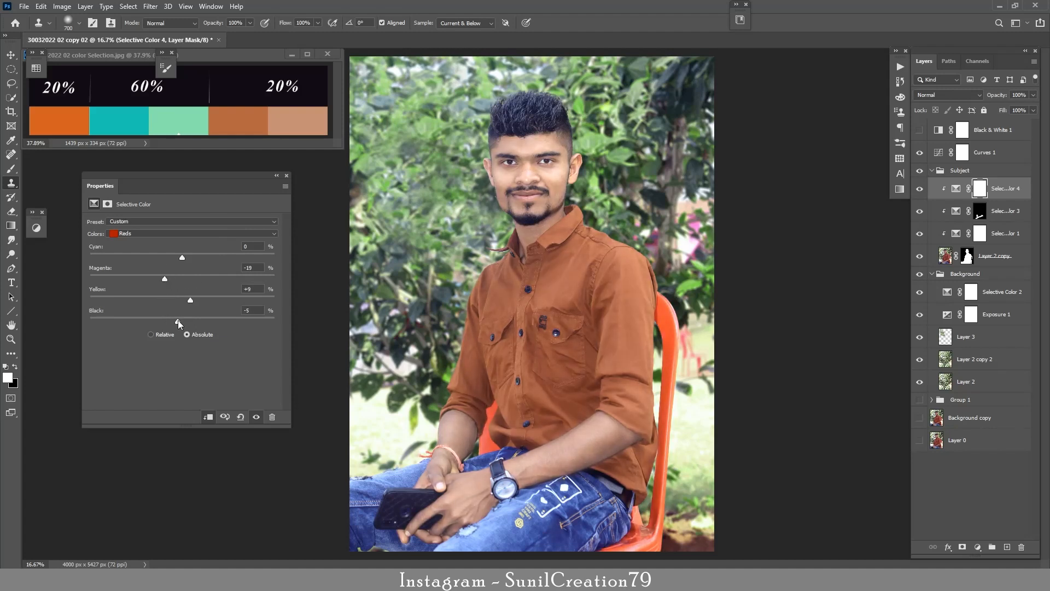
- Invert the Selective Color 4 mask to black and paint white over the shirt collar and upper placket, enlarging the brush to 175
left_click(277, 175)
key("ctrl+i")
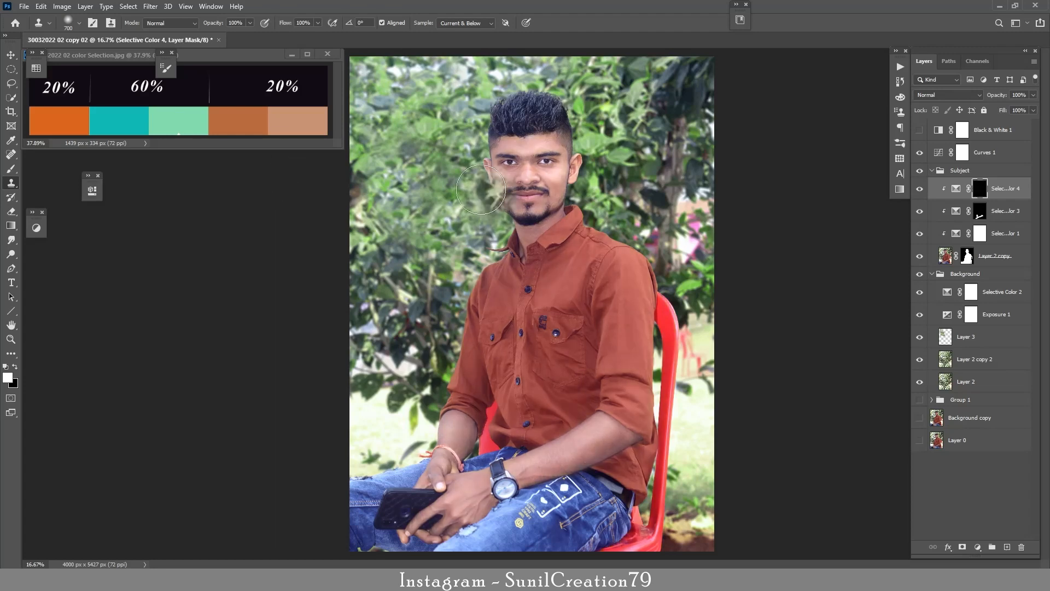
scroll(575, 231, "up", 5)
left_click(14, 170)
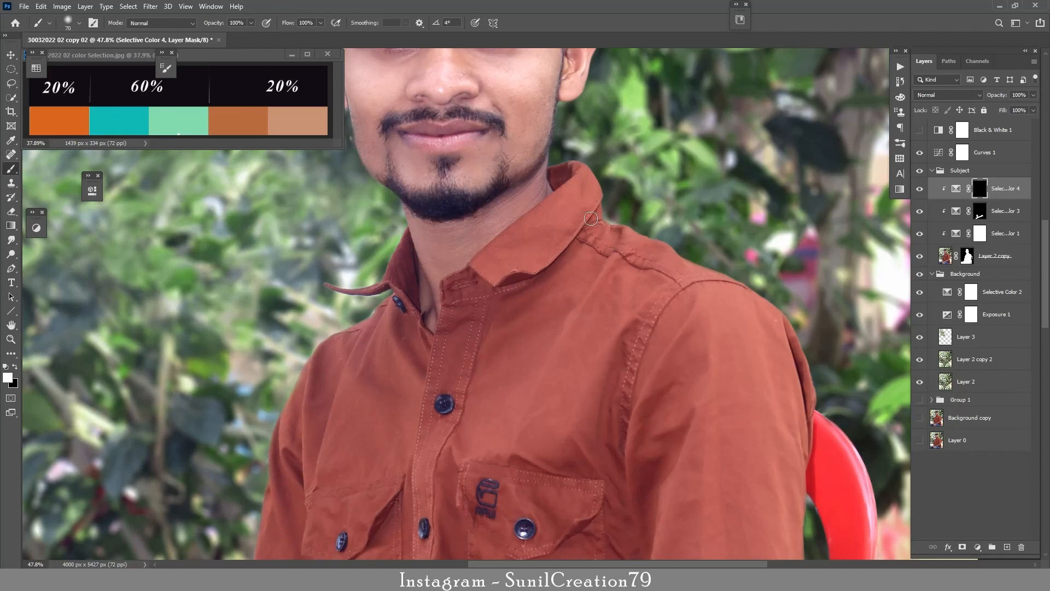
key("bracketright")
mouse_move(591, 219)
left_mouse_down()
mouse_move(572, 188)
mouse_move(585, 186)
mouse_move(539, 221)
mouse_move(530, 269)
mouse_move(407, 339)
mouse_move(386, 315)
left_mouse_up()
key("bracketright")
key("bracketright")
key("bracketright")
key("bracketright")
key("bracketright")
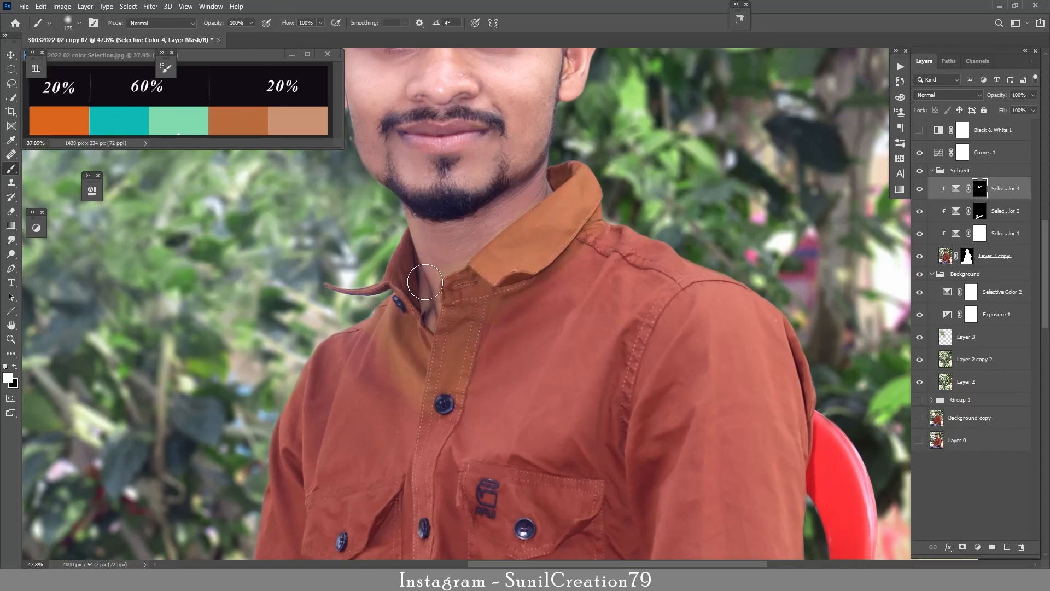
- Paint black on the Selective Color 4 mask over the neck skin beside the collar with the brush reduced to 40
scroll(519, 196, "up", 3)
key("x")
key("bracketleft")
key("bracketleft")
key("bracketleft")
key("bracketleft")
key("bracketleft")
key("bracketleft")
key("bracketleft")
key("bracketleft")
key("bracketleft")
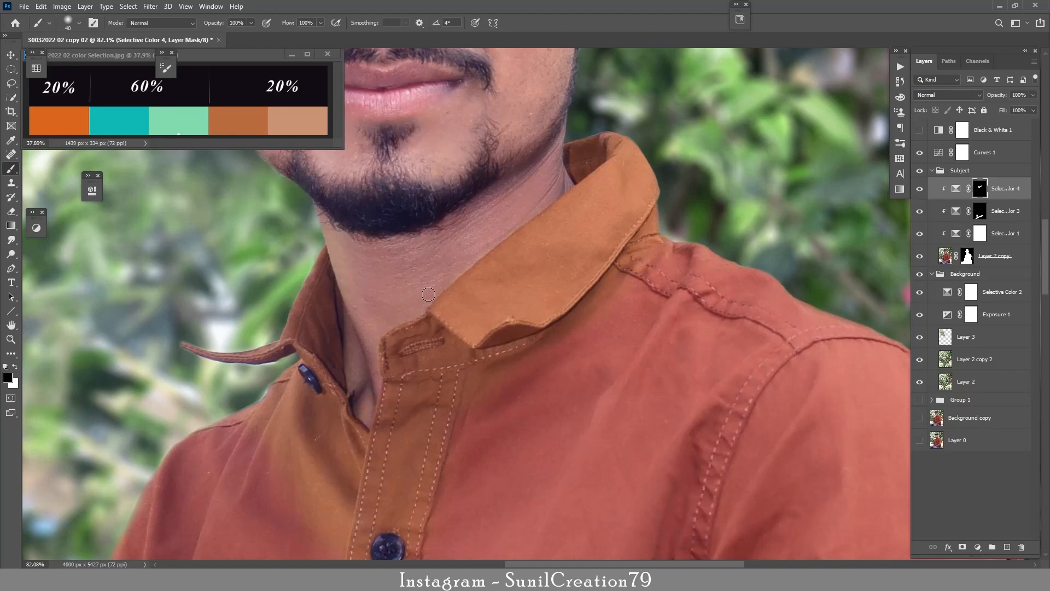
- Paint white on the Selective Color 4 mask over the shirt's chest and pockets with a larger brush
scroll(463, 200, "down", 3)
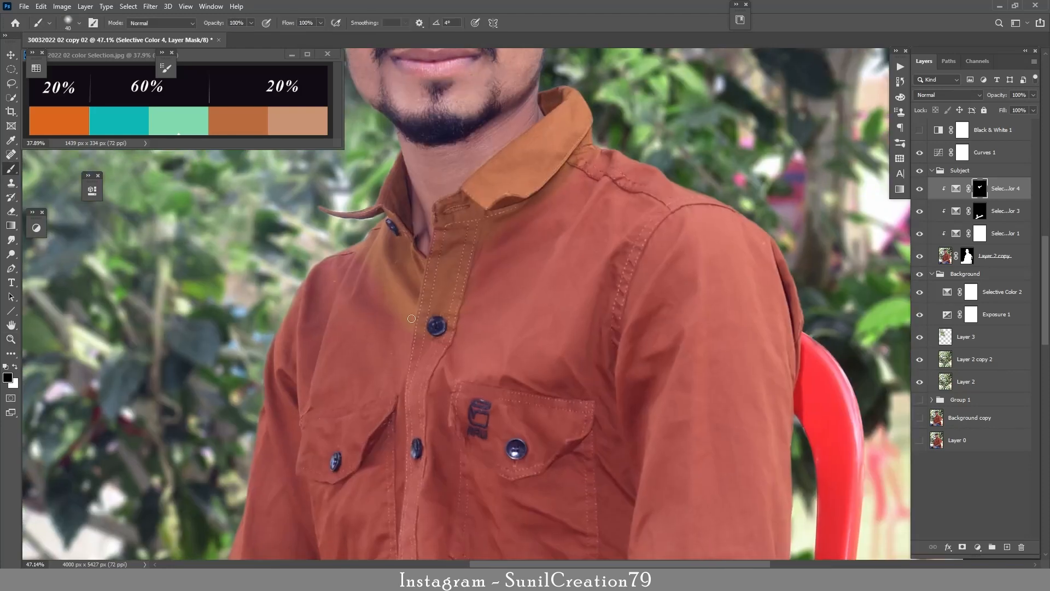
key("bracketright")
key("bracketright")
key("bracketright")
key("bracketright")
key("bracketright")
key("x")
mouse_move(309, 381)
left_mouse_down()
mouse_move(397, 350)
mouse_move(306, 471)
mouse_move(553, 262)
mouse_move(761, 306)
mouse_move(793, 459)
mouse_move(640, 284)
mouse_move(602, 460)
mouse_move(706, 512)
left_mouse_up()
- Paint white on the Selective Color 4 mask over the sleeves, the lower shirt and the chair
key("space")
left_click_drag(547, 500, 528, 201)
mouse_move(814, 148)
left_mouse_down()
mouse_move(809, 402)
mouse_move(670, 355)
mouse_move(591, 284)
left_mouse_up()
mouse_move(743, 236)
left_mouse_down()
mouse_move(547, 328)
mouse_move(460, 427)
mouse_move(309, 454)
mouse_move(493, 257)
mouse_move(323, 241)
mouse_move(218, 328)
mouse_move(252, 377)
mouse_move(361, 416)
left_mouse_up()
key("space")
left_click_drag(466, 408, 468, 63)
mouse_move(795, 175)
left_mouse_down()
mouse_move(619, 184)
mouse_move(749, 394)
mouse_move(670, 419)
left_mouse_up()
- Paint black on the Selective Color 4 mask over the forearm next to the rolled sleeve with the brush at 125
key("x")
key("bracketleft")
key("bracketleft")
key("bracketleft")
key("bracketleft")
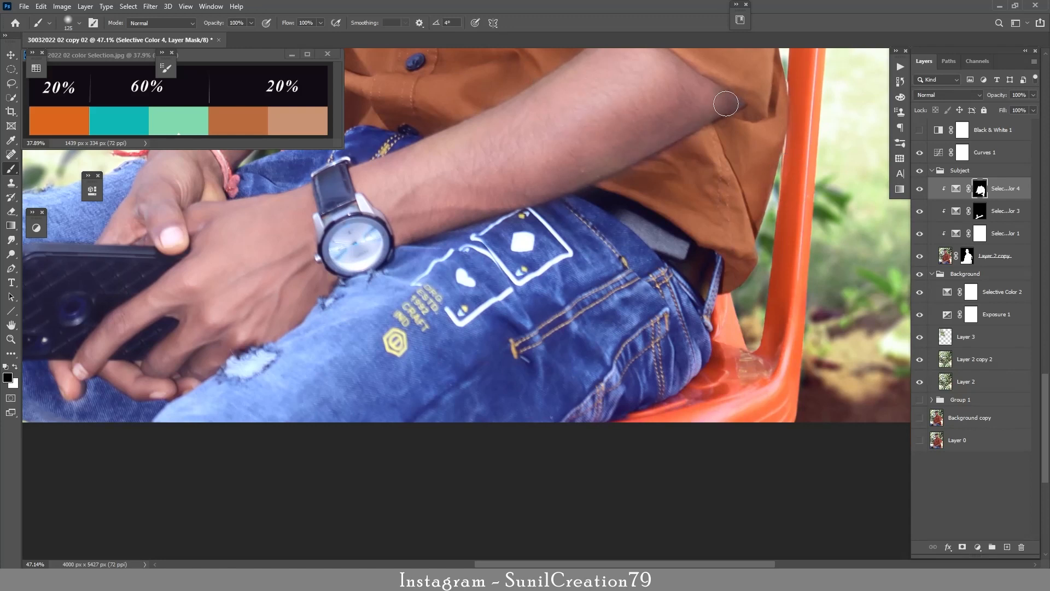
- Paint white on the Selective Color 4 mask over the chair's backrest and the outer edge of the sleeve
key("x")
left_click_drag(881, 167, 487, 266)
left_click_drag(508, 157, 564, 488)
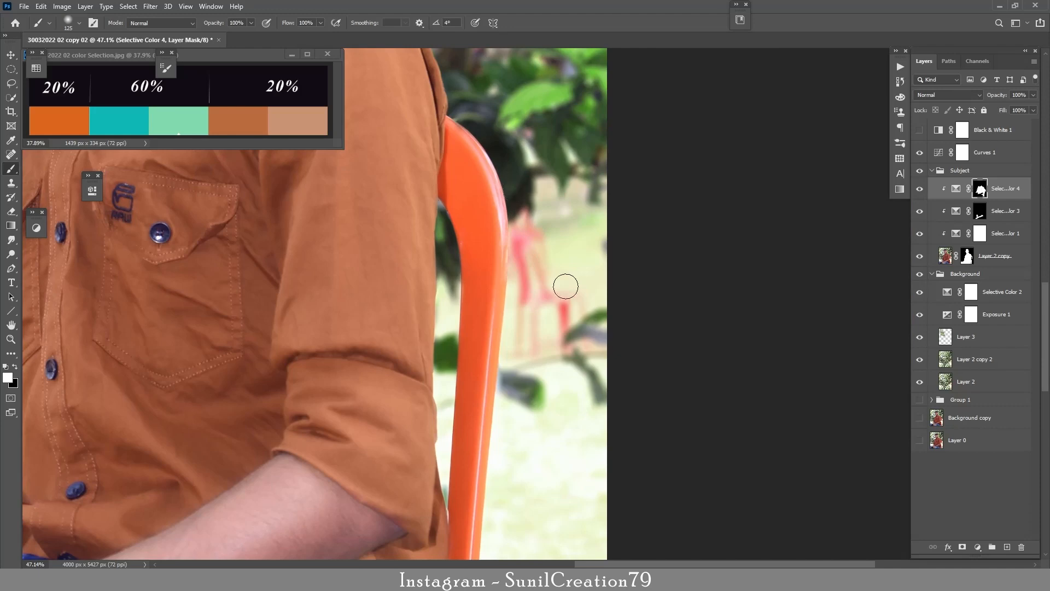
left_click_drag(524, 150, 633, 450)
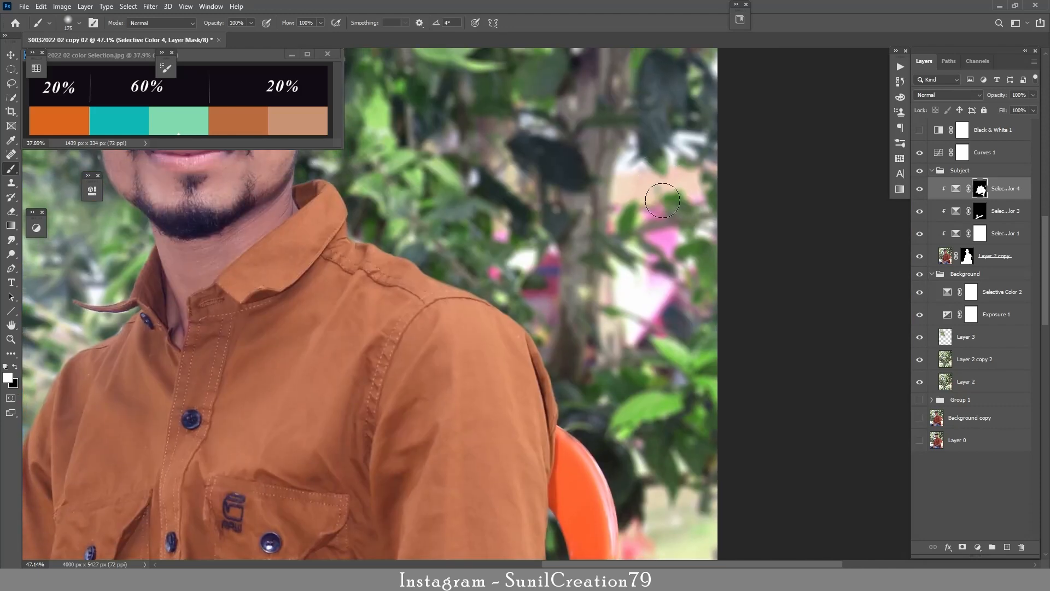
- Compare the whole image with and without Selective Color 4
key("ctrl+0")
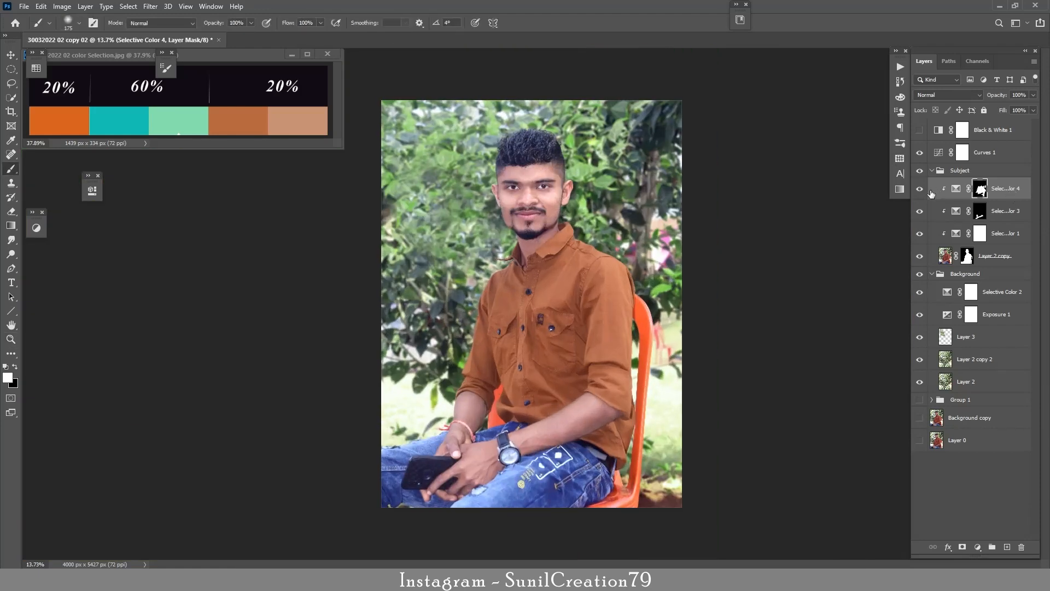
left_click(920, 189)
left_click(919, 189)
scroll(593, 161, "up", 3)
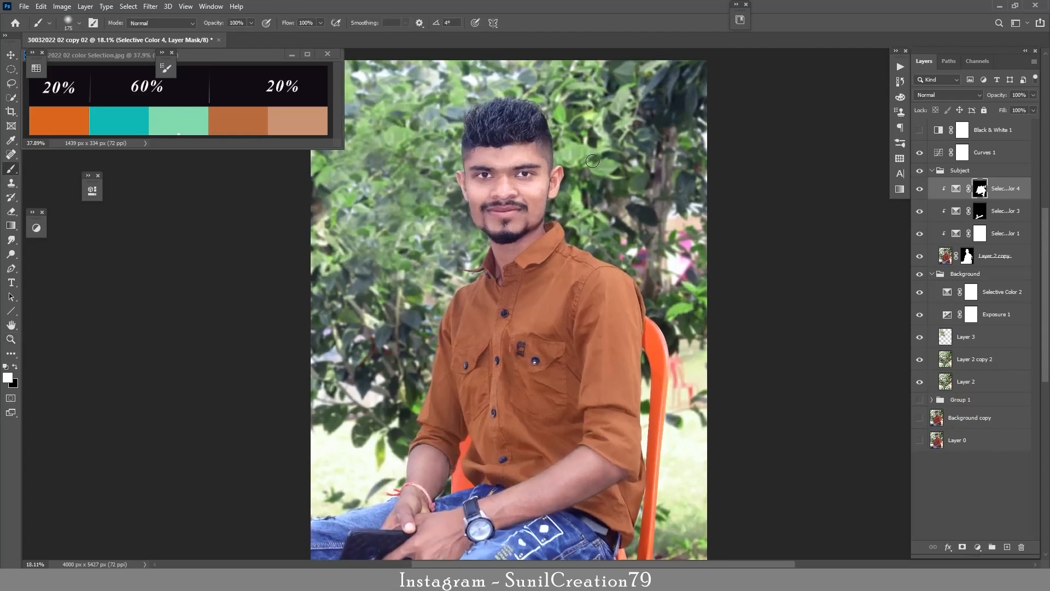
left_click(919, 189)
- Add a Selective Color adjustment clipped to Selective Color 2, set its Yellows to cyan -64 and yellow -63, and adjust their magenta
left_click(983, 303)
left_click(978, 547)
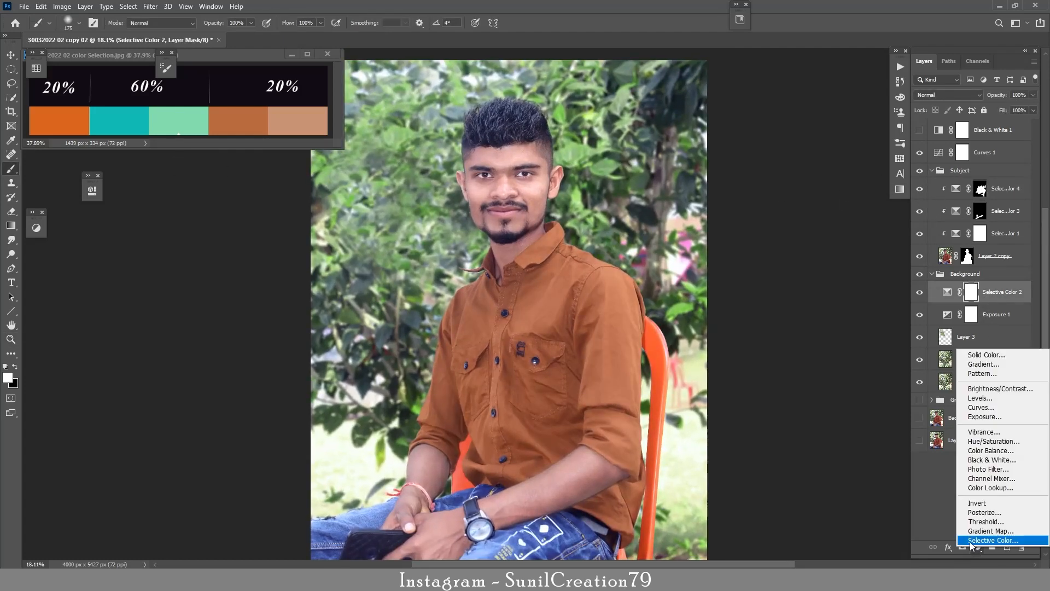
left_click(979, 545)
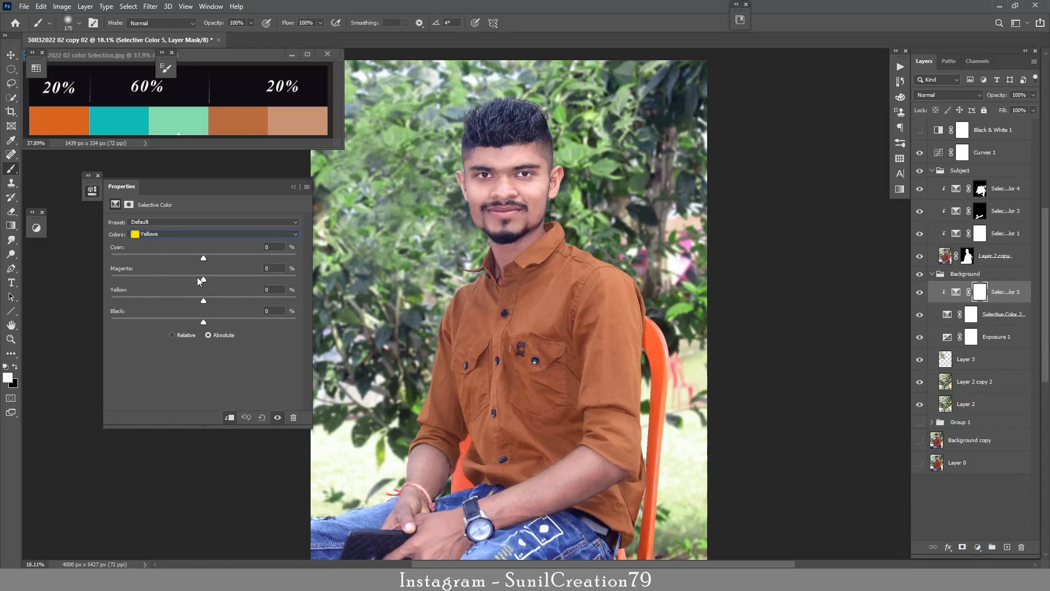
left_click_drag(204, 279, 145, 299)
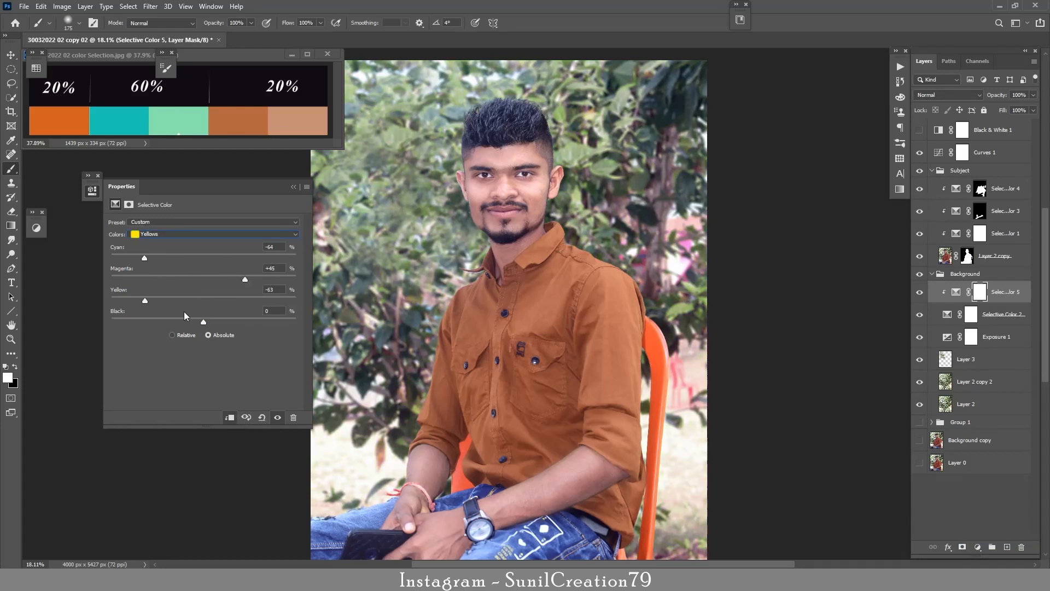
- Set the Greens of Selective Color 5 to cyan -69, magenta -59 and yellow -72, and lower the magenta of one more color range
left_click(146, 238)
left_click(159, 257)
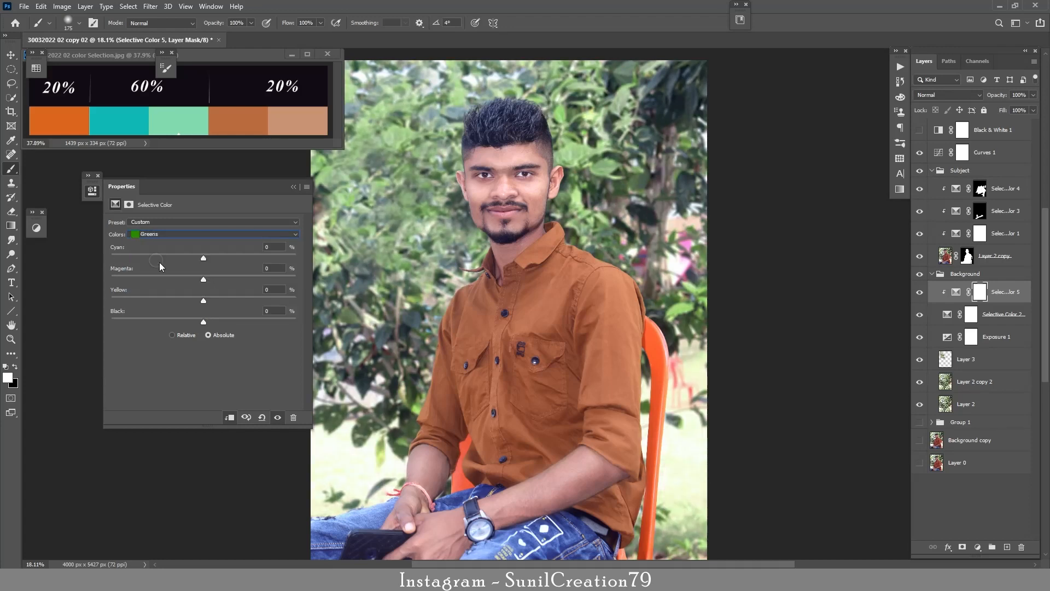
left_click_drag(143, 261, 149, 279)
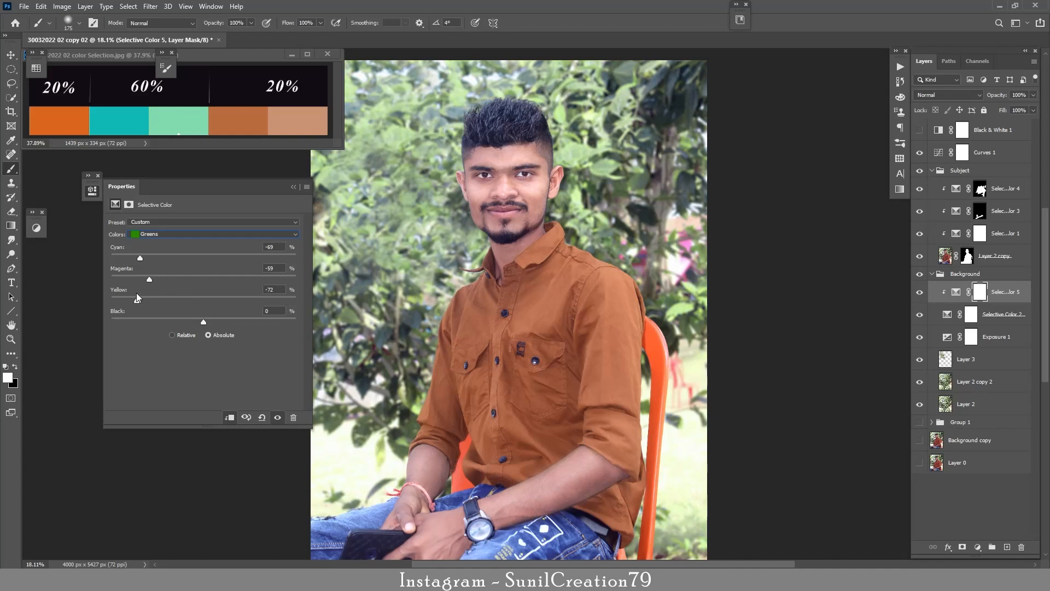
left_click(139, 278)
left_click(208, 235)
left_click(158, 246)
mouse_move(176, 277)
left_mouse_down()
mouse_move(227, 274)
mouse_move(157, 278)
left_mouse_up()
left_click(294, 186)
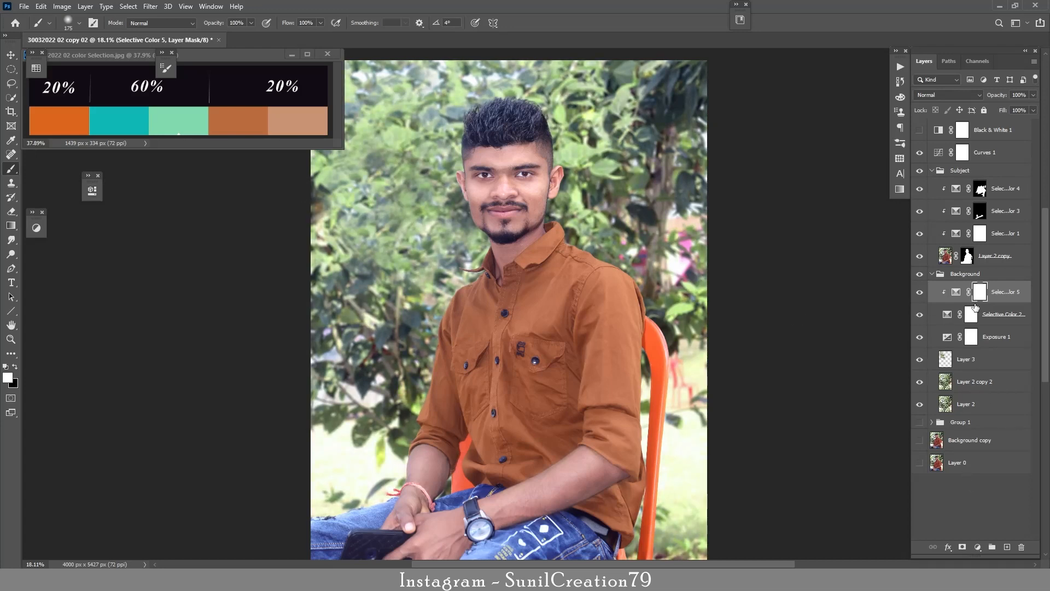
- Unclip Selective Color 5, add a Hue/Saturation adjustment above it, and set its Yellows to hue +131, saturation -7 and lightness +34
left_click(976, 304, "alt")
left_click(978, 547)
left_click(979, 449)
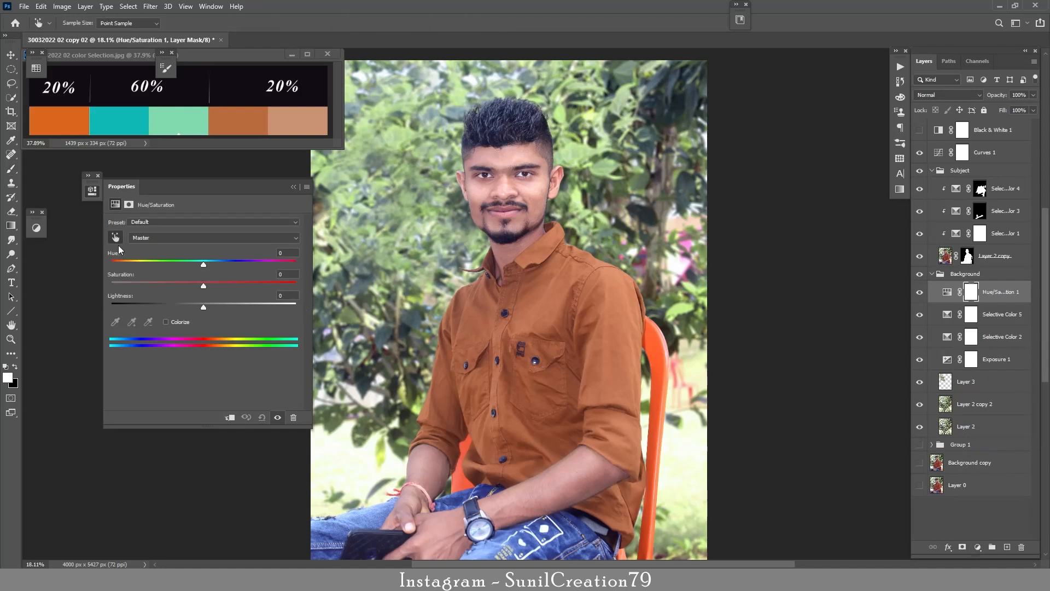
left_click_drag(402, 144, 469, 141)
left_click_drag(133, 280, 235, 304)
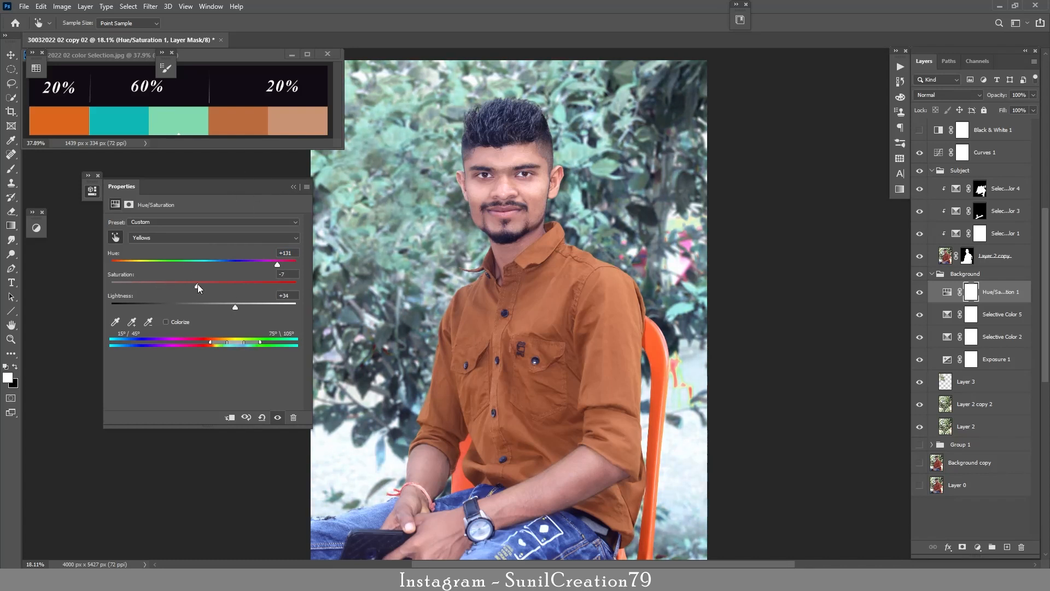
left_click(293, 187)
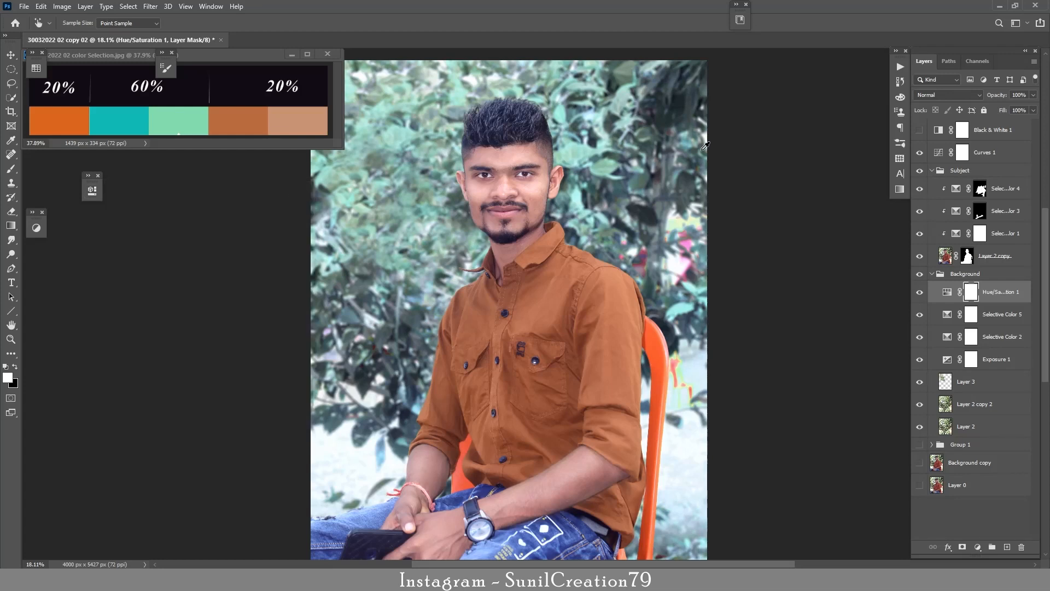
- Add a second Hue/Saturation to the background with Magentas saturation -96 and Yellows saturation -59, and compare the result with and without it
mouse_move(553, 228)
left_mouse_down()
mouse_move(506, 229)
mouse_move(547, 229)
left_mouse_up()
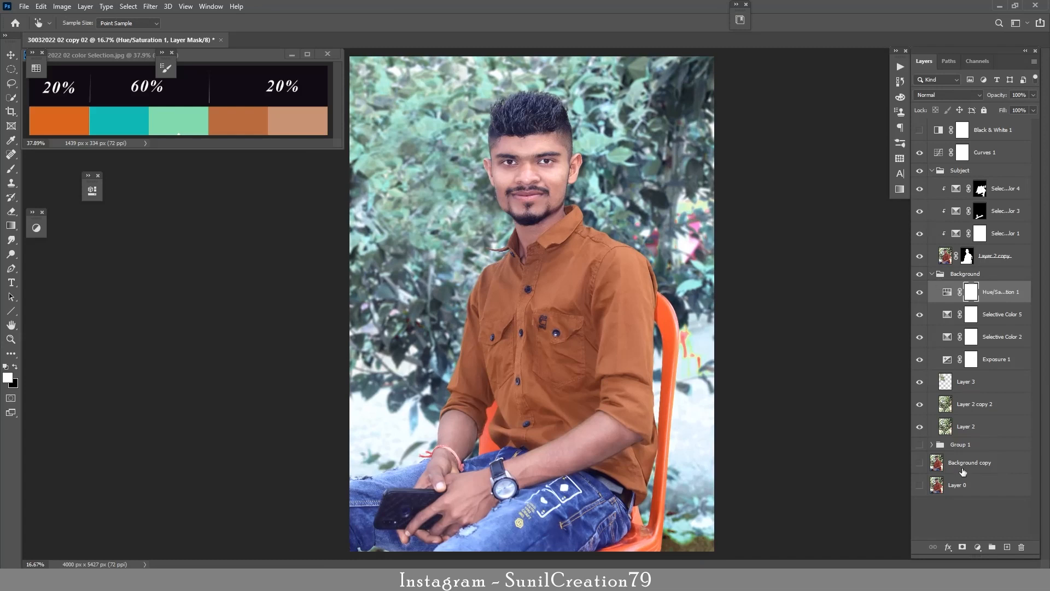
left_click(978, 547)
left_click(979, 405)
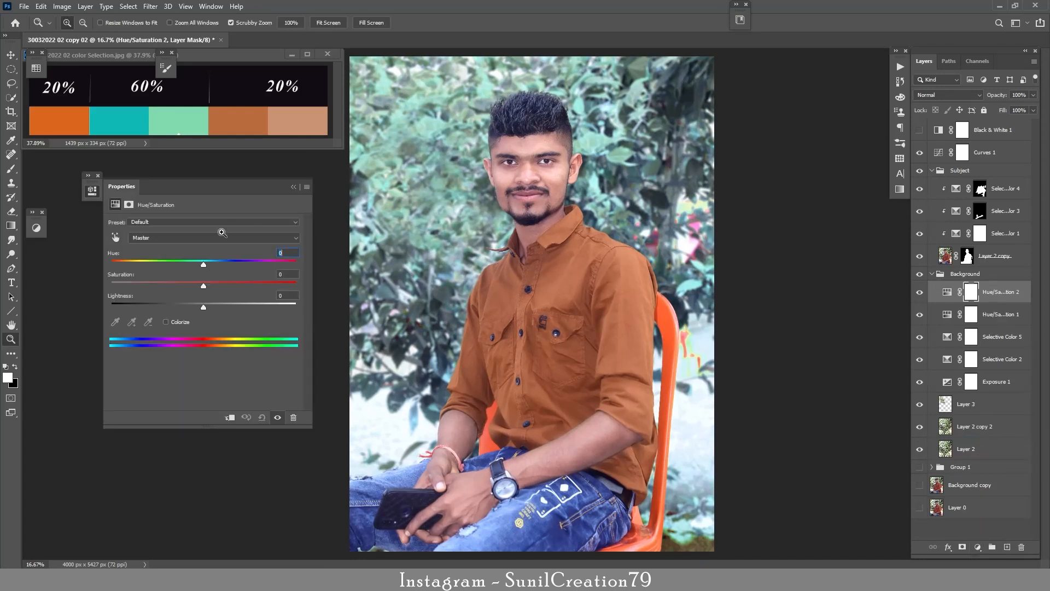
left_click(115, 238)
left_click_drag(698, 227, 604, 225)
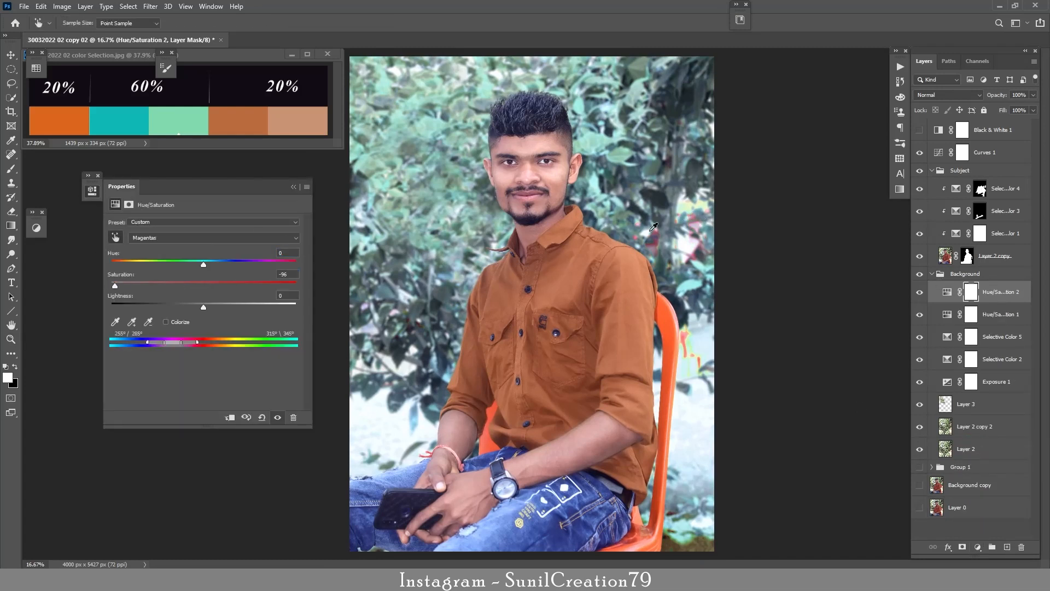
left_click_drag(693, 338, 612, 323)
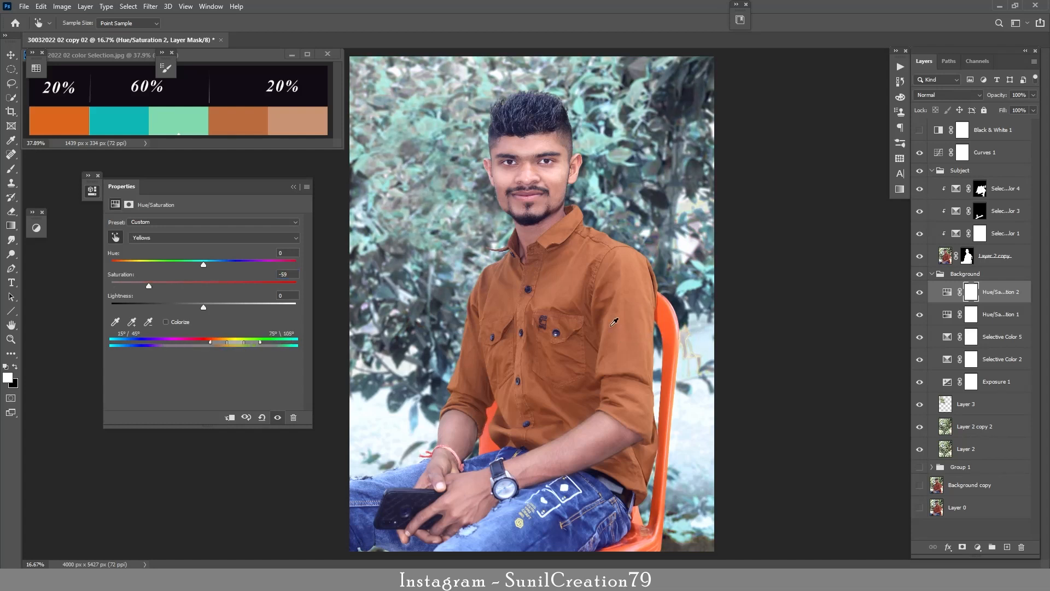
left_click(920, 292)
left_click(919, 292)
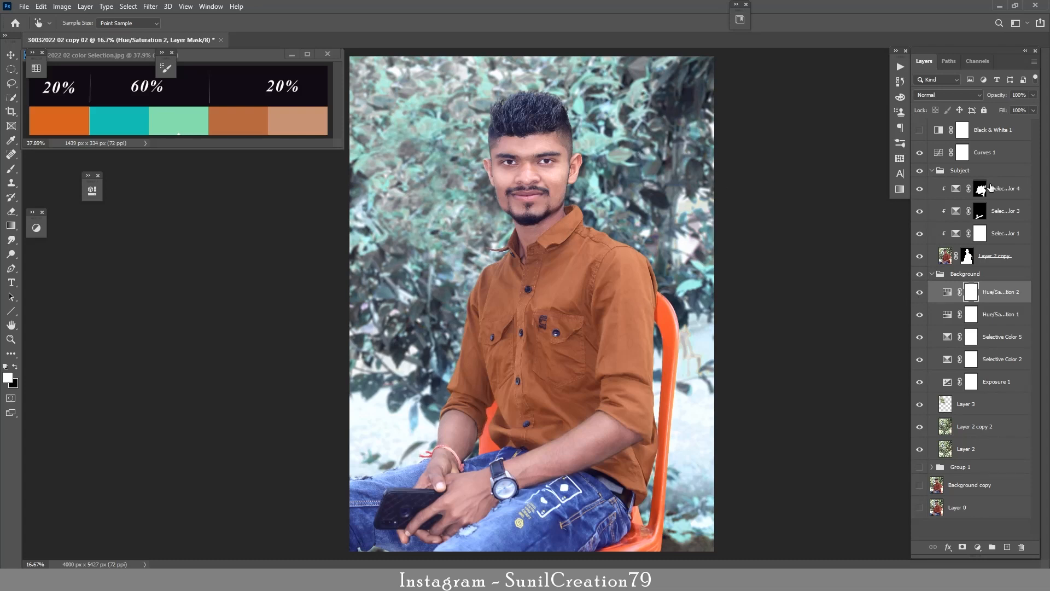
- Add a clipped Selective Color above Selective Color 4, set its Reds to cyan -25, magenta -25, yellow +15, black -5, and compare
left_click(992, 187)
left_click(978, 547)
left_click(989, 544)
left_click(230, 418)
left_click(165, 234)
left_click(165, 244)
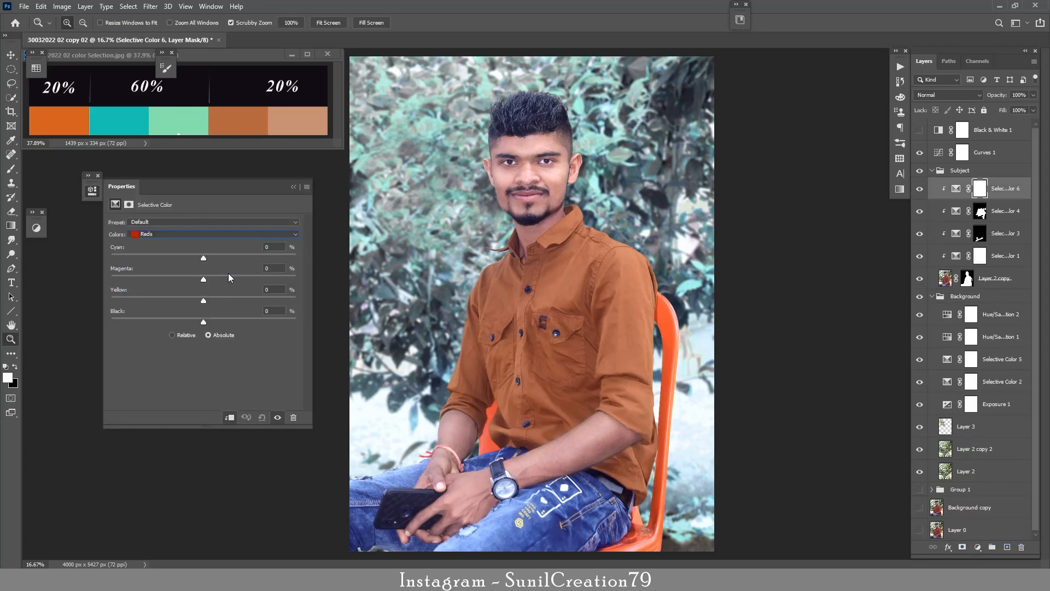
mouse_move(203, 322)
left_mouse_down()
mouse_move(182, 323)
mouse_move(198, 322)
left_mouse_up()
left_click_drag(204, 258, 178, 277)
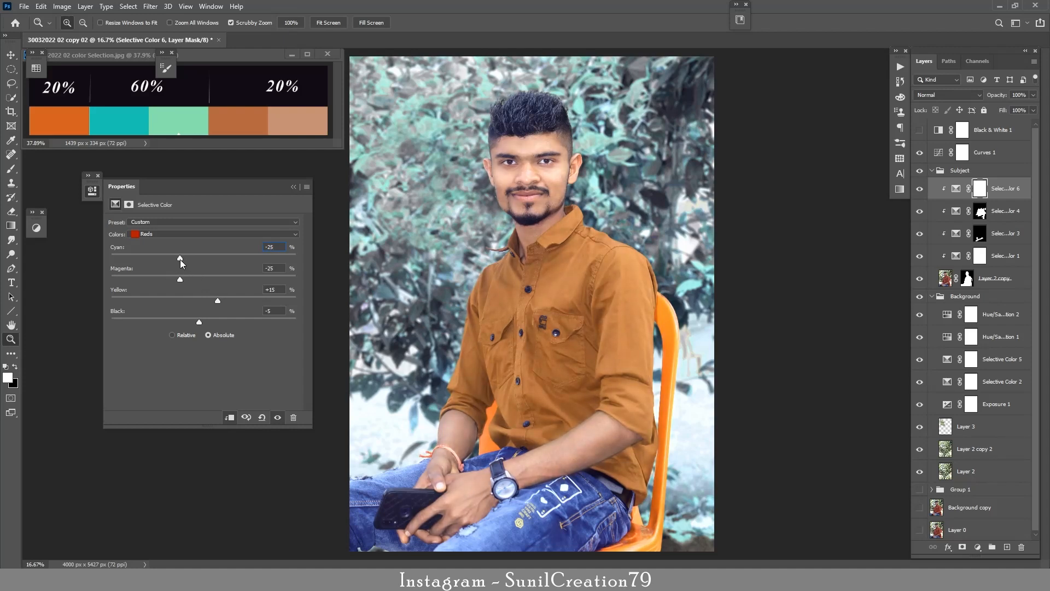
left_click(294, 187)
left_click(922, 192)
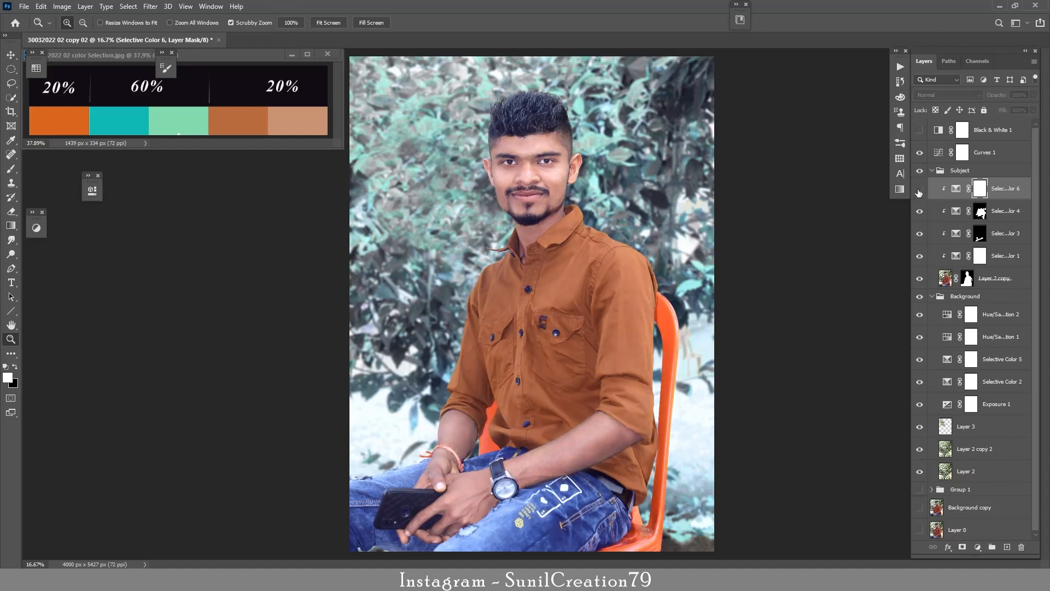
left_click(923, 192)
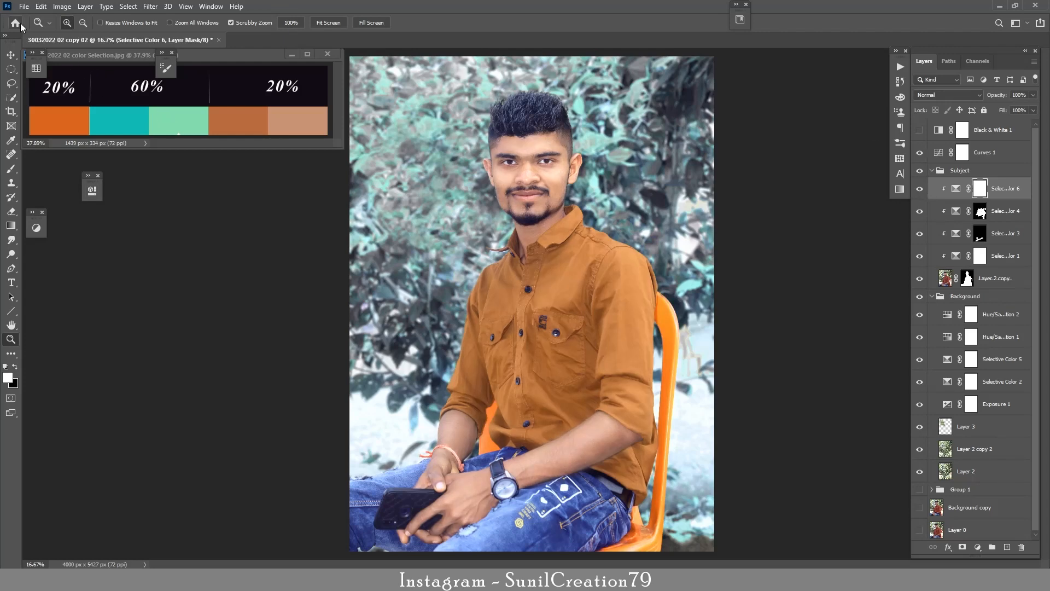
- Close the color palette reference image and invert the Selective Color 6 mask to black
key("ctrl+w")
key("ctrl+i")
- Paint white over the face and neck on the Selective Color 6 mask, and paint the lips back out in black
left_click_drag(546, 161, 572, 160)
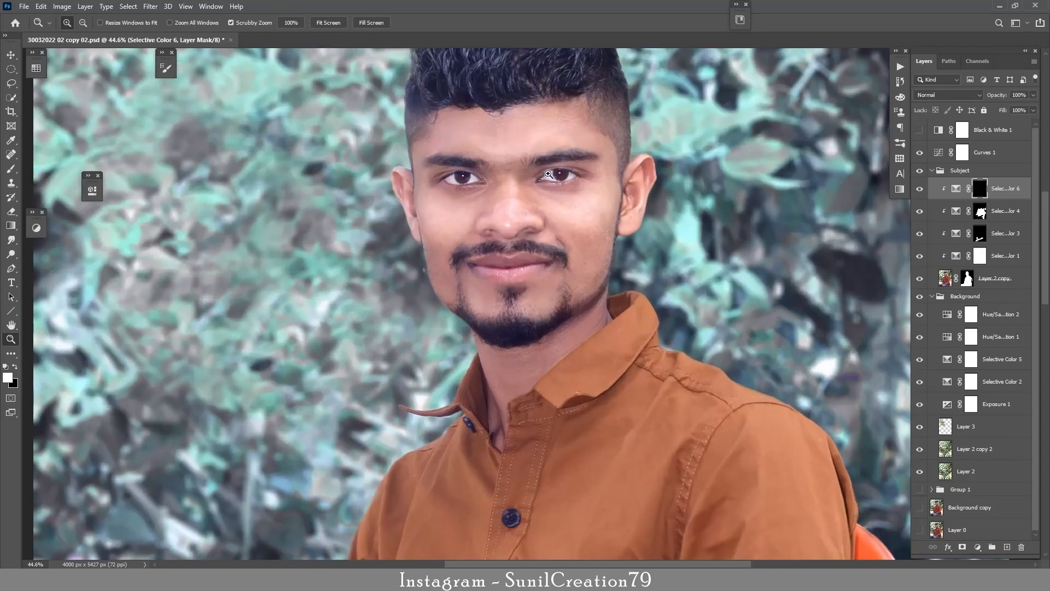
key("b")
mouse_move(467, 126)
left_mouse_down()
mouse_move(571, 123)
mouse_move(615, 188)
mouse_move(585, 257)
mouse_move(500, 246)
mouse_move(432, 257)
mouse_move(583, 315)
mouse_move(549, 329)
mouse_move(539, 377)
mouse_move(501, 397)
mouse_move(501, 446)
left_mouse_up()
key("bracketleft")
key("bracketleft")
key("bracketleft")
key("bracketleft")
key("bracketleft")
key("bracketleft")
key("bracketleft")
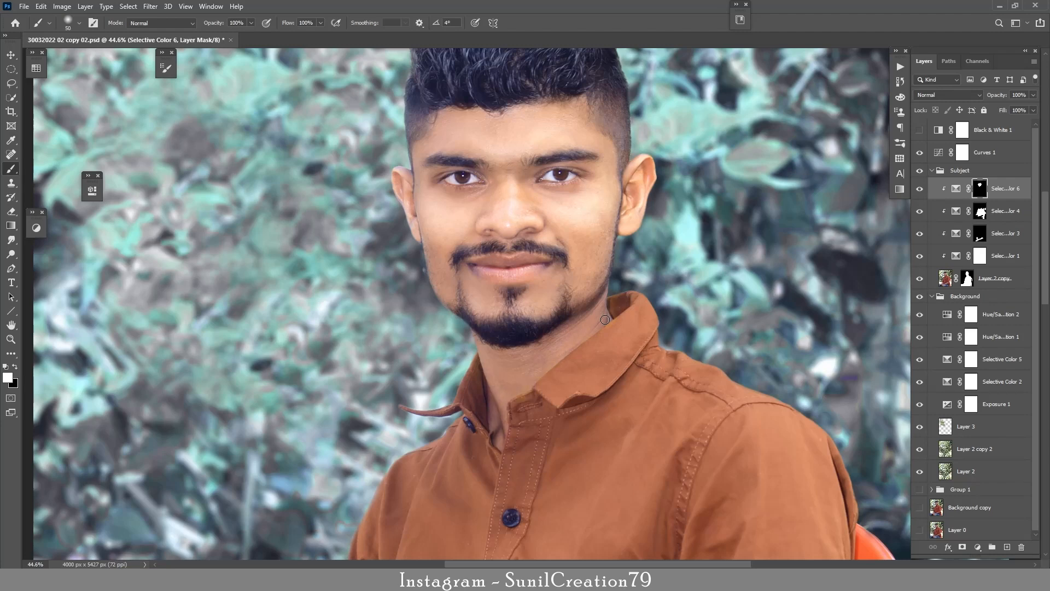
key("x")
mouse_move(494, 264)
left_mouse_down()
mouse_move(528, 261)
mouse_move(495, 276)
mouse_move(526, 262)
left_mouse_up()
- Paint white on the Selective Color 6 mask over the forearm with the wristband and over both hands
left_click_drag(569, 414, 546, 169)
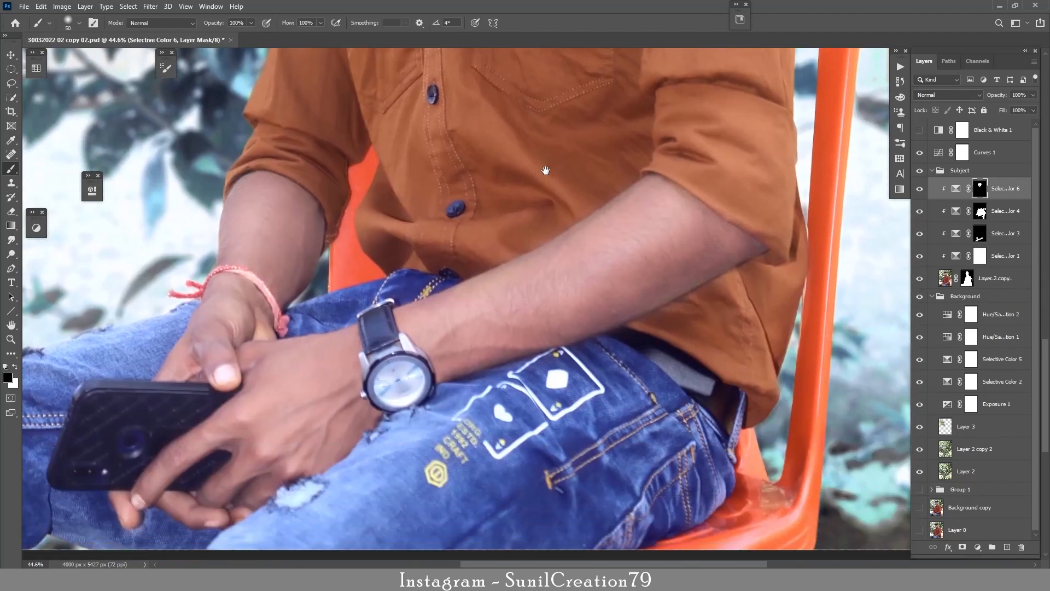
key("bracketright")
key("bracketright")
key("bracketright")
key("bracketright")
key("bracketright")
key("bracketright")
key("bracketright")
key("x")
mouse_move(242, 184)
left_mouse_down()
mouse_move(303, 219)
mouse_move(208, 342)
mouse_move(244, 329)
left_mouse_up()
- Paint black over the red wristband on the Selective Color 6 mask using a smaller brush
key("x")
key("bracketleft")
key("bracketleft")
key("bracketleft")
key("bracketleft")
key("bracketleft")
key("bracketleft")
key("bracketleft")
key("bracketleft")
key("bracketleft")
key("bracketleft")
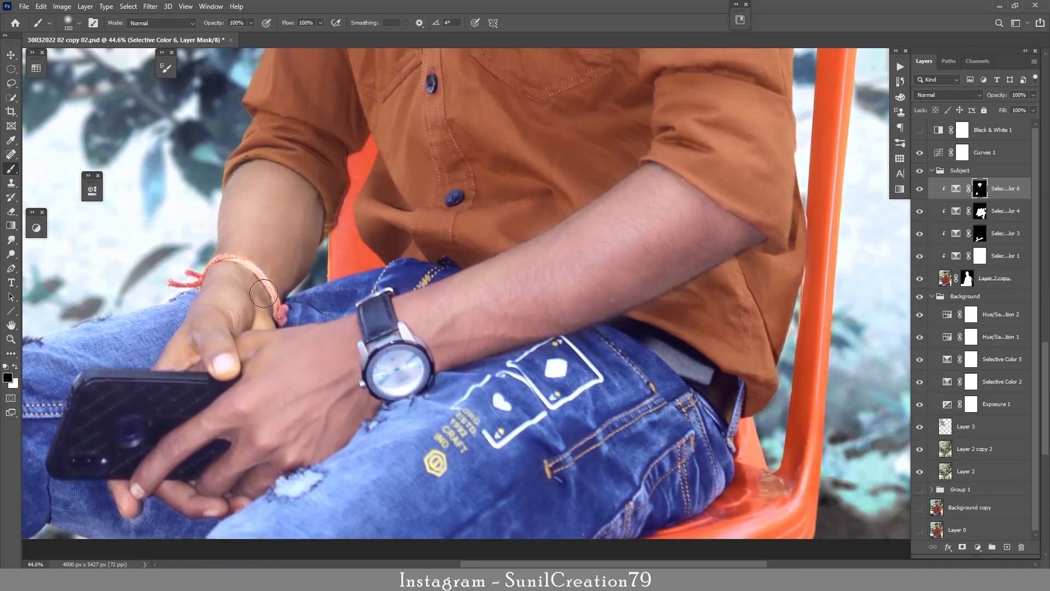
left_click_drag(259, 276, 260, 277)
- Paint white over the forearm wearing the watch on the Selective Color 6 mask with a 175 px brush
key("x")
key("x")
key("x")
key("bracketright")
key("bracketright")
key("bracketright")
key("bracketright")
key("bracketright")
key("bracketright")
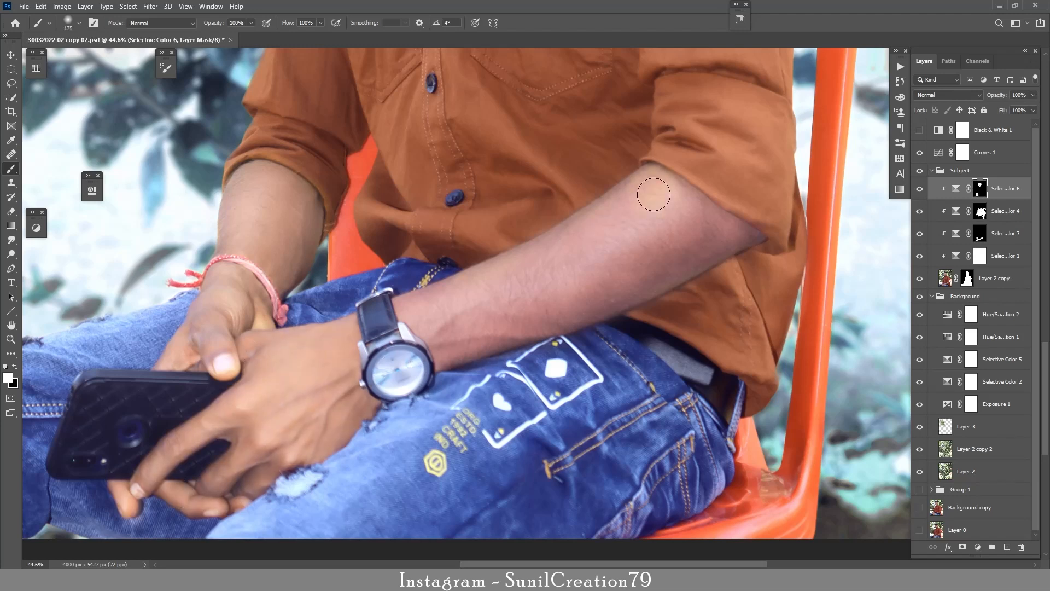
mouse_move(654, 187)
left_mouse_down()
mouse_move(601, 251)
mouse_move(525, 307)
mouse_move(432, 323)
mouse_move(449, 344)
left_mouse_up()
- Clean up the Selective Color 6 mask along the rolled sleeve's cuff in black with a 90 px brush
key("x")
key("bracketleft")
key("bracketleft")
key("bracketleft")
key("bracketleft")
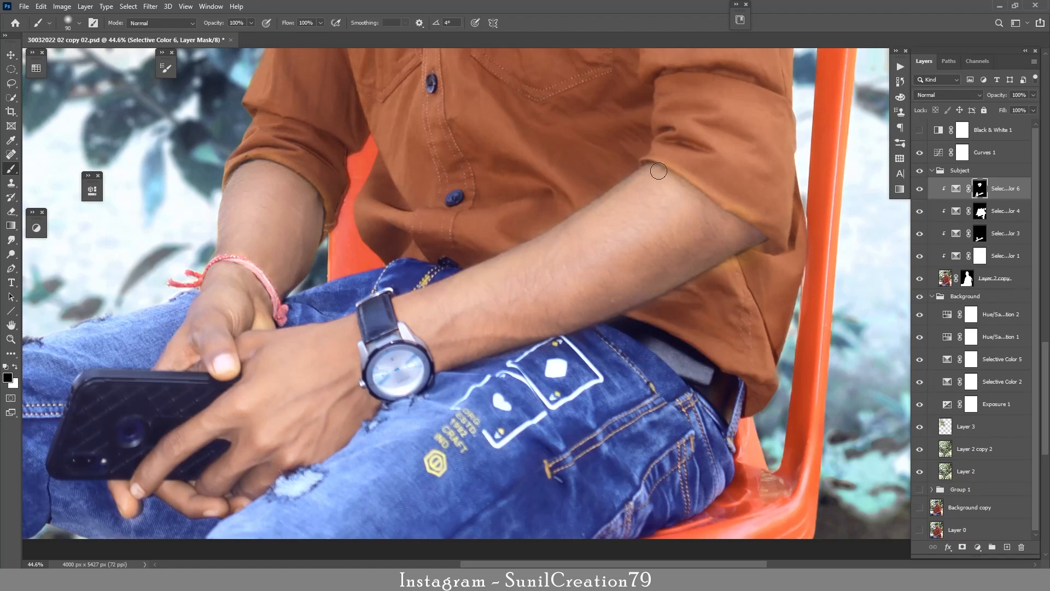
mouse_move(635, 150)
left_mouse_down()
mouse_move(670, 159)
mouse_move(800, 255)
mouse_move(781, 247)
left_mouse_up()
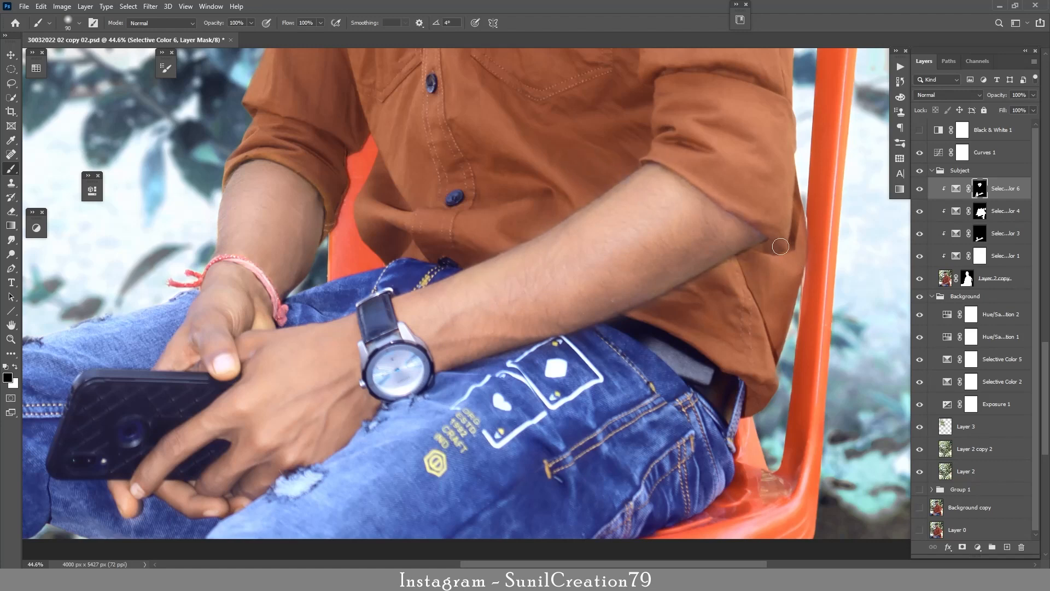
- Compare the portrait with and without Selective Color 6
key("ctrl+space")
left_click_drag(536, 237, 484, 241)
left_click(920, 189)
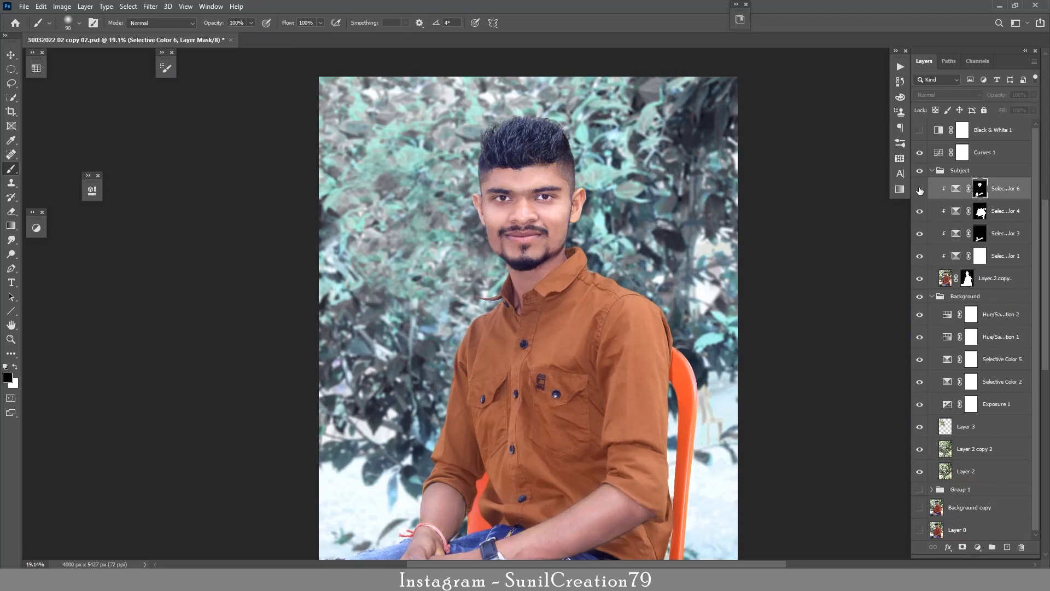
left_click(919, 189)
- Set the Yellows of Selective Color 6 to cyan +50, magenta +10 and yellow -100, and adjust their black
key("ctrl+space")
left_click_drag(532, 198, 596, 198)
double_click(956, 189)
left_click(166, 235)
left_click(168, 245)
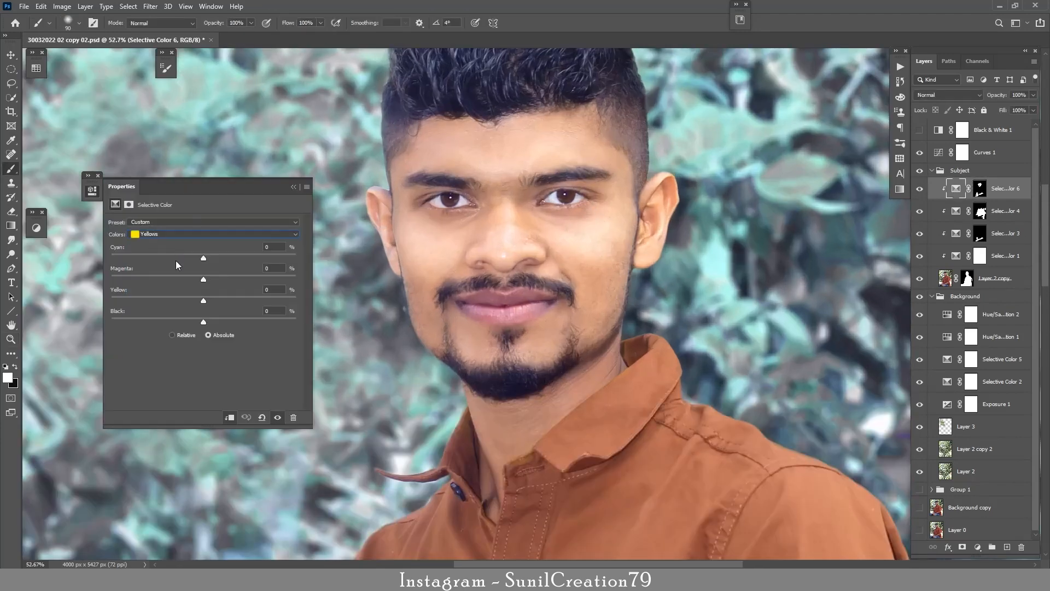
left_click_drag(116, 288, 113, 288)
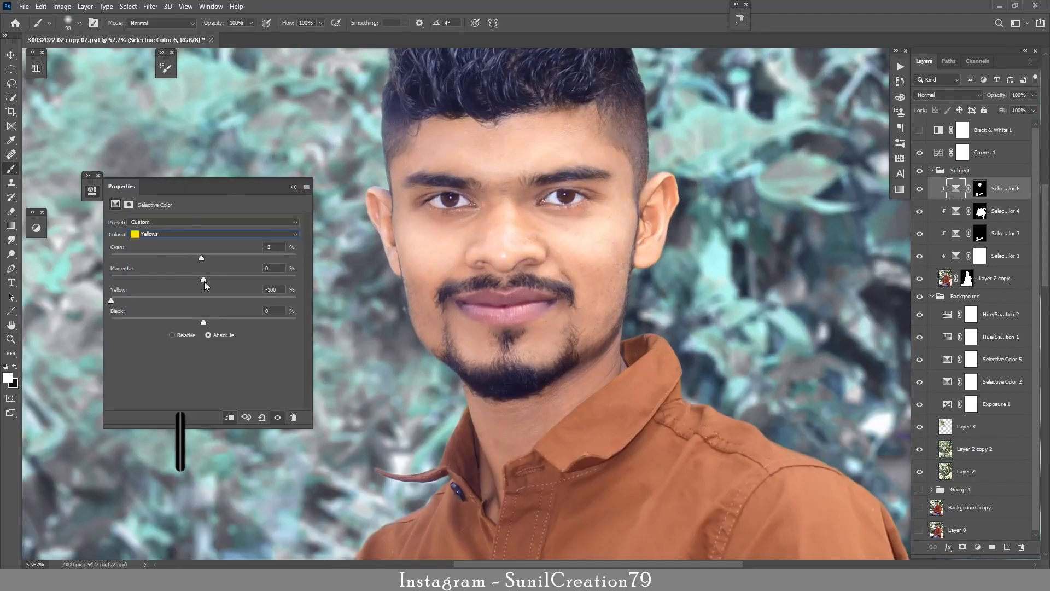
left_click_drag(204, 281, 249, 264)
left_click_drag(204, 322, 155, 323)
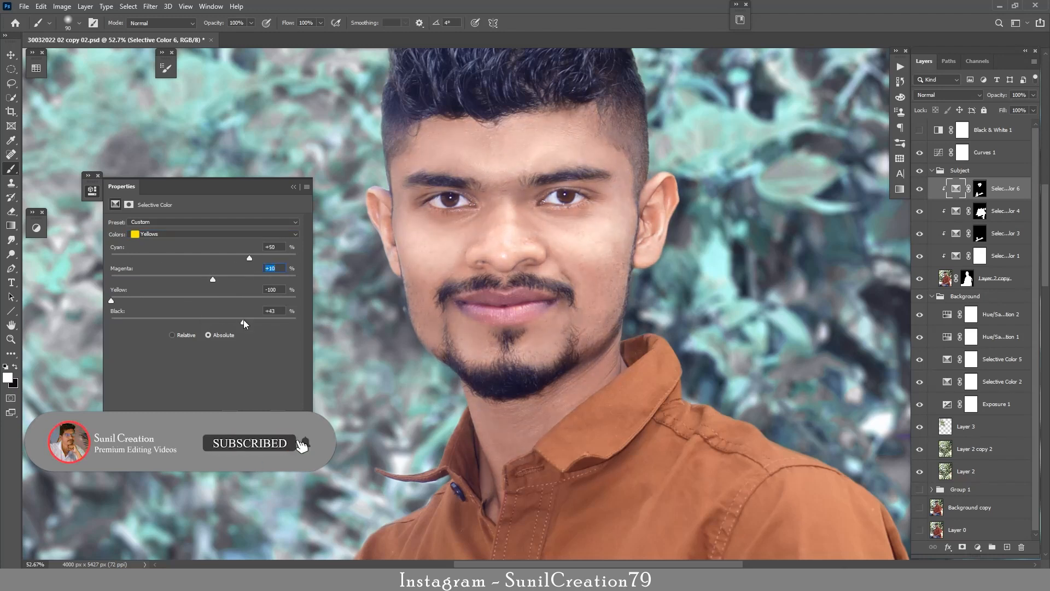
left_click(941, 219)
- Compare the face with and without Selective Color 6 and lower that layer's opacity to 60%
left_click(919, 189)
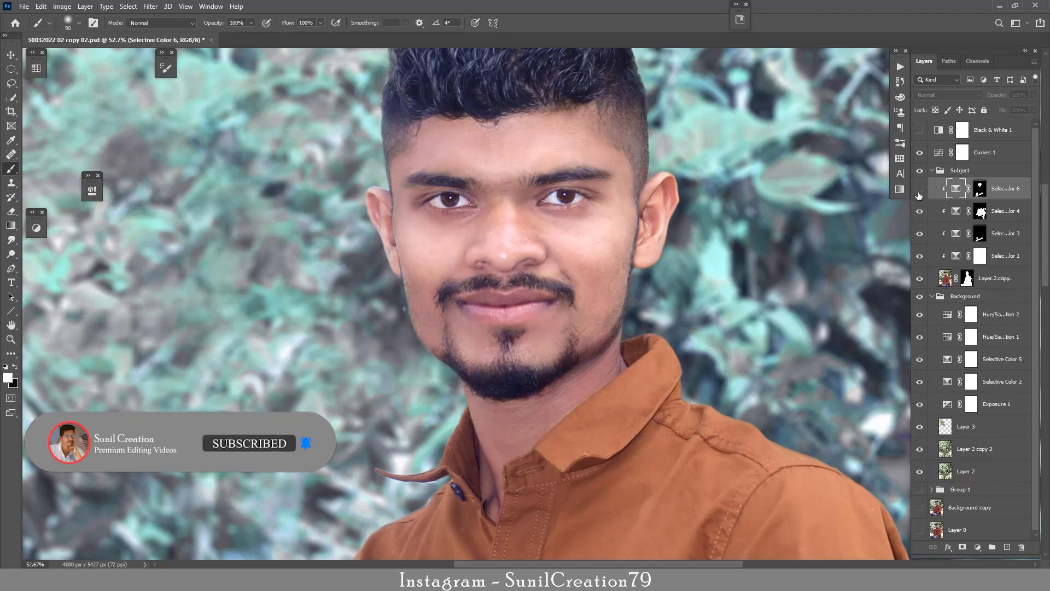
left_click(919, 188)
left_click_drag(1005, 98, 1001, 98)
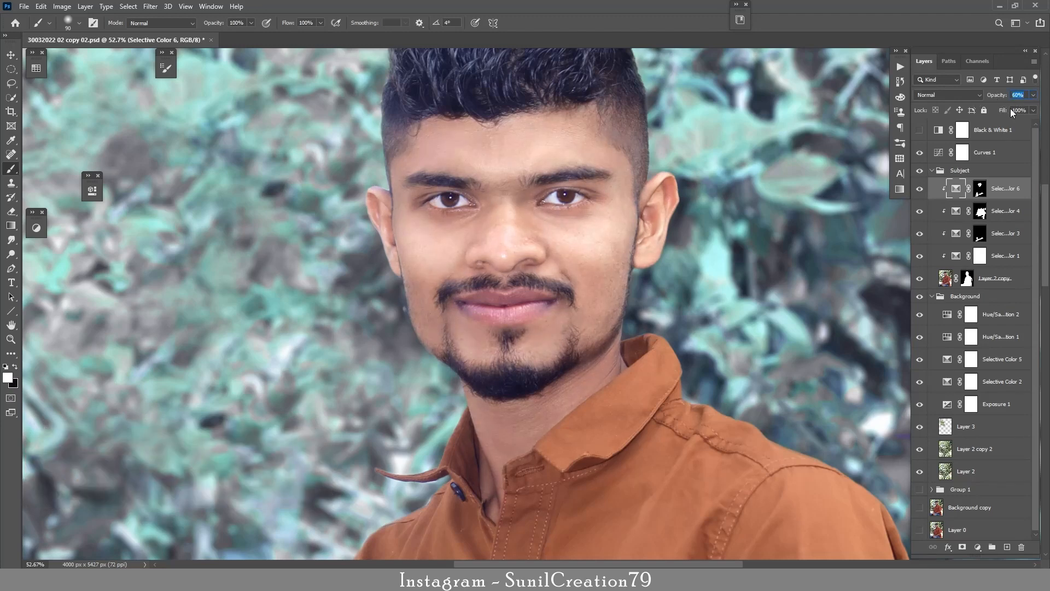
- Compare the whole image with and without Curves 1
key("ctrl+0")
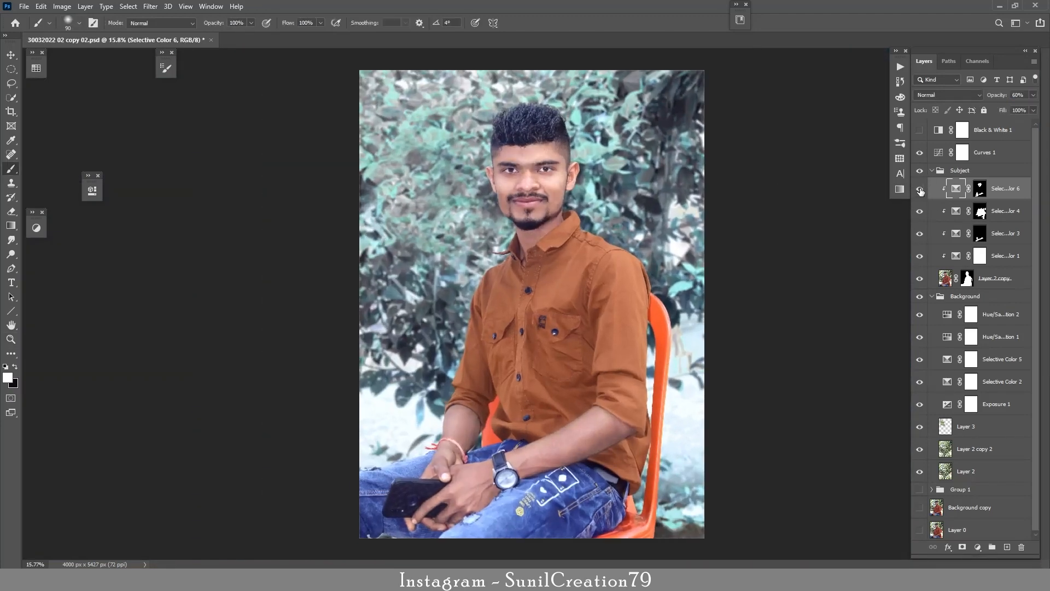
left_click(919, 153)
left_click(919, 152)
- Stamp the visible layers into a new layer above Curves 1, sharpen the face and hair with the Sharpen tool, and compare
left_click(962, 152)
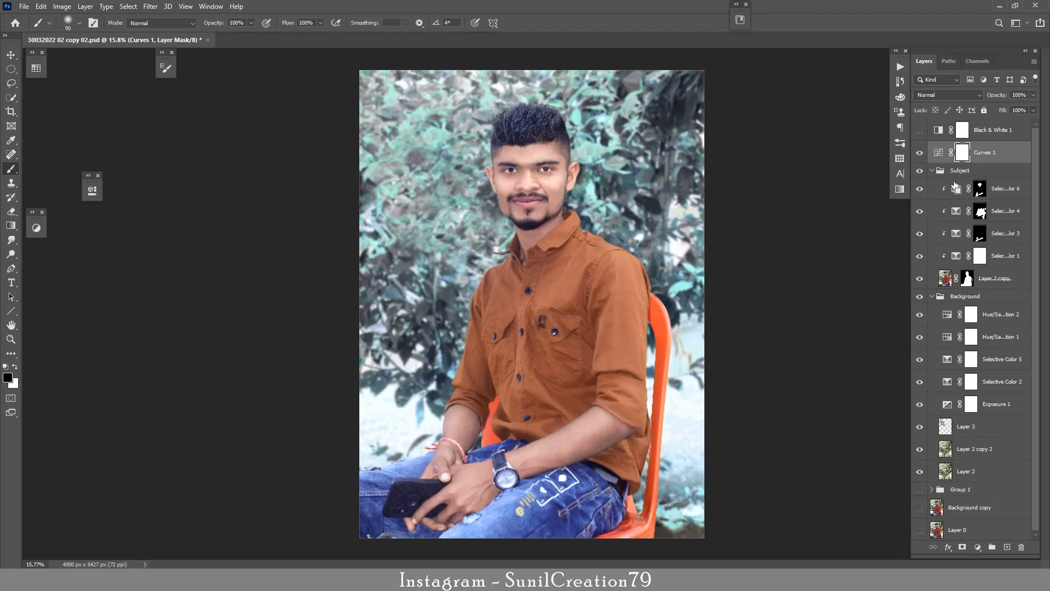
key("ctrl+alt+shift+e")
key("z")
left_click_drag(541, 175, 624, 178)
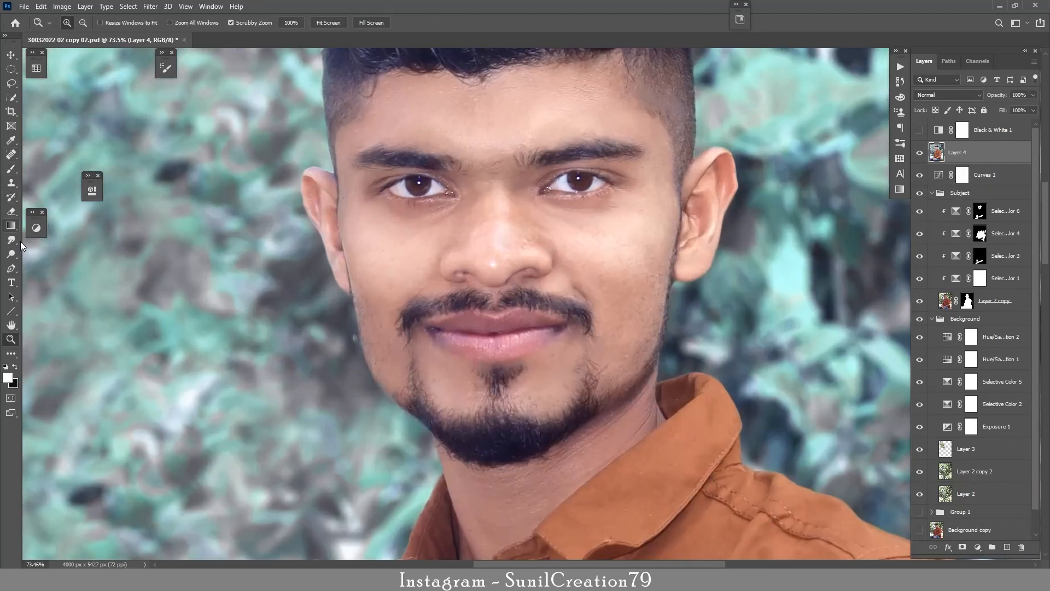
right_click(11, 241)
left_click(58, 250)
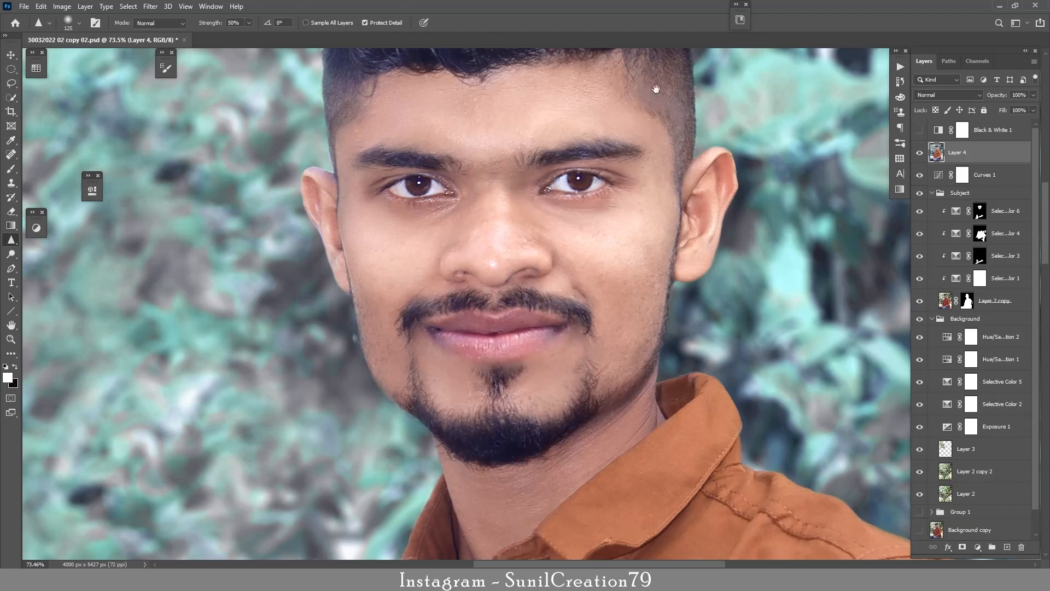
scroll(640, 190, "up", 3)
left_click(919, 154)
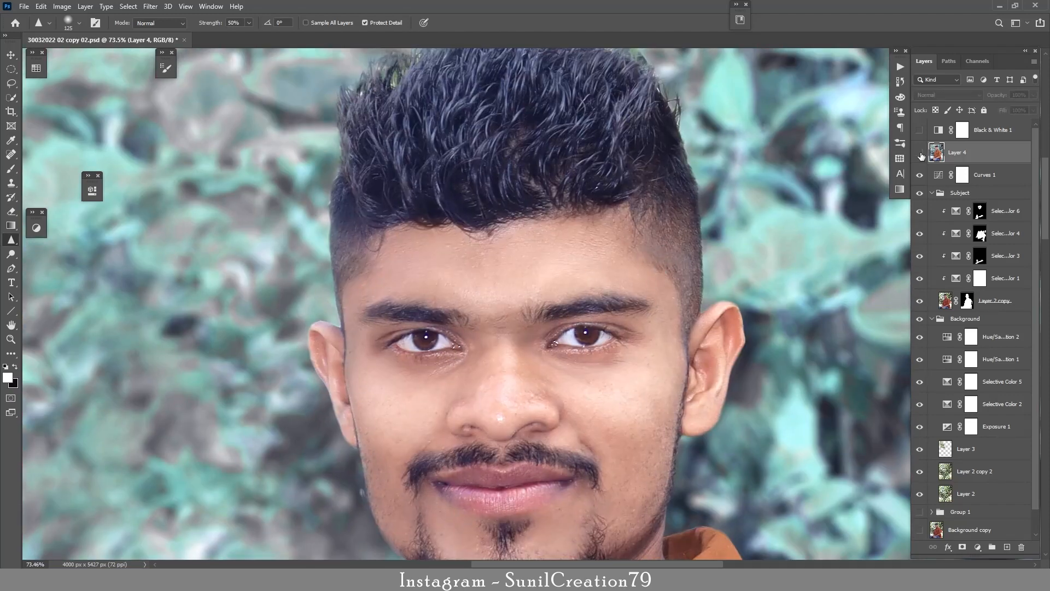
left_click(920, 153)
- Duplicate the sharpened merged layer, open the copy in the Camera Raw Filter, and cancel the filter
key("z")
left_click_drag(509, 207, 433, 223)
left_click_drag(566, 192, 582, 191)
left_click_drag(942, 159, 1008, 547)
left_click(150, 7)
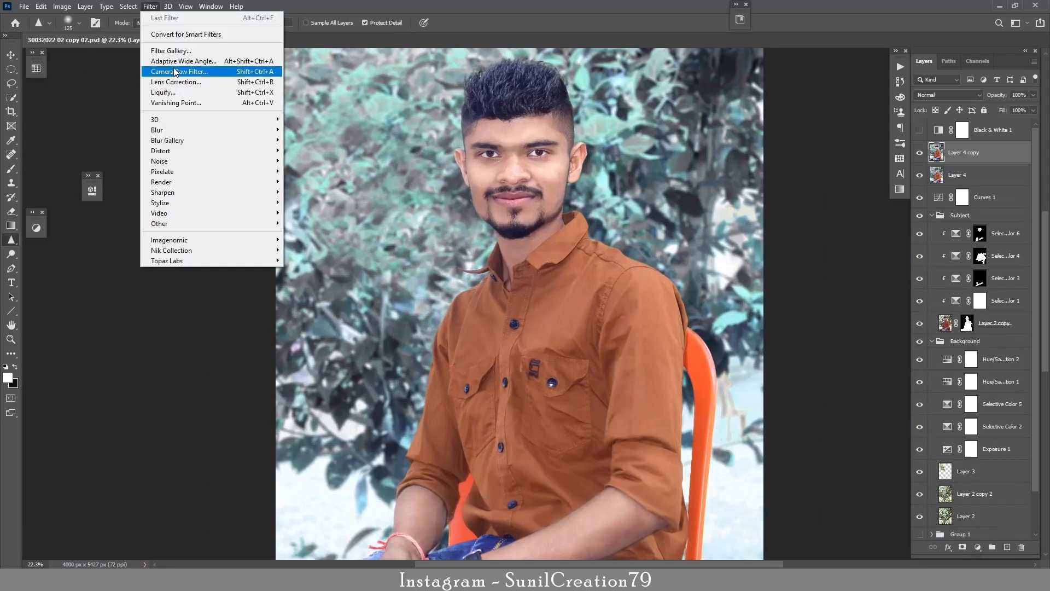
left_click(178, 70)
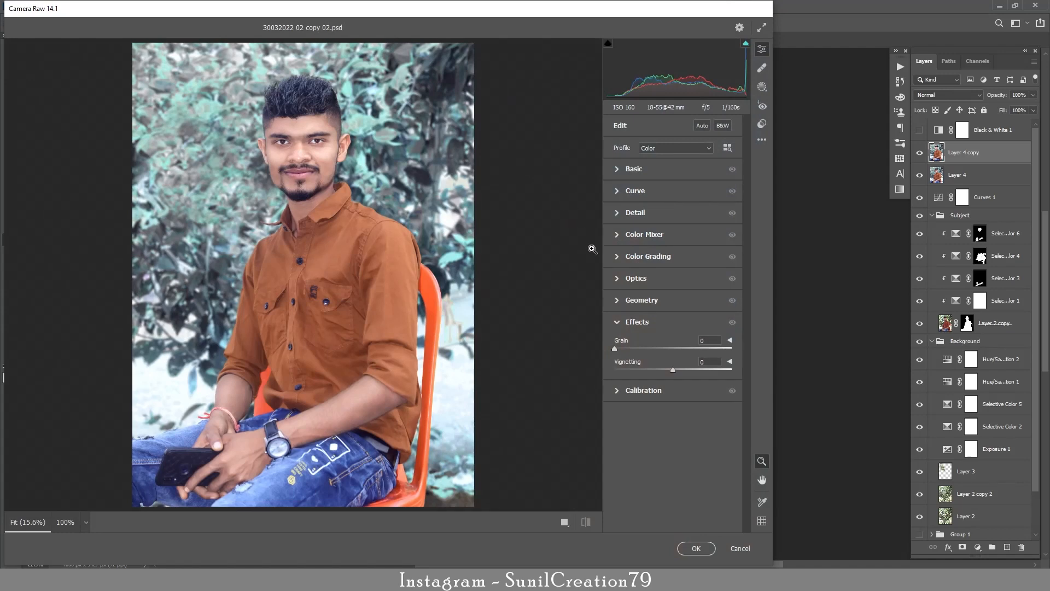
left_click(741, 548)
- Delete the merged layer Layer 4 and its copy
left_click(920, 155)
left_click(962, 178)
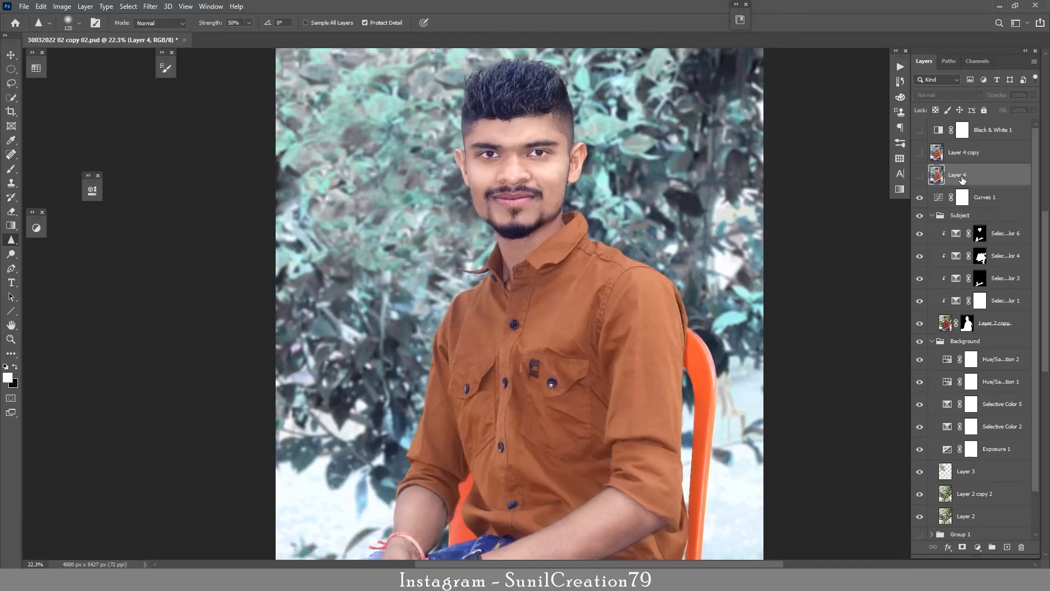
key("Delete")
left_click(958, 158)
key("Delete")
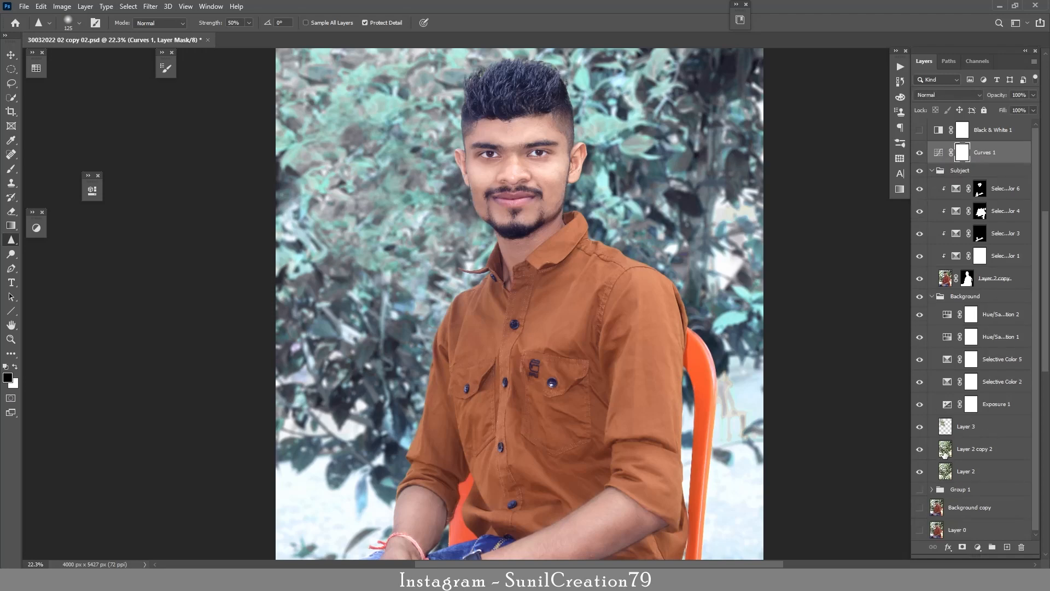
- Hide the Subject group and Curves 1, and stamp the visible background into a new layer above Hue/Saturation 2
left_click(920, 171)
left_click(920, 152)
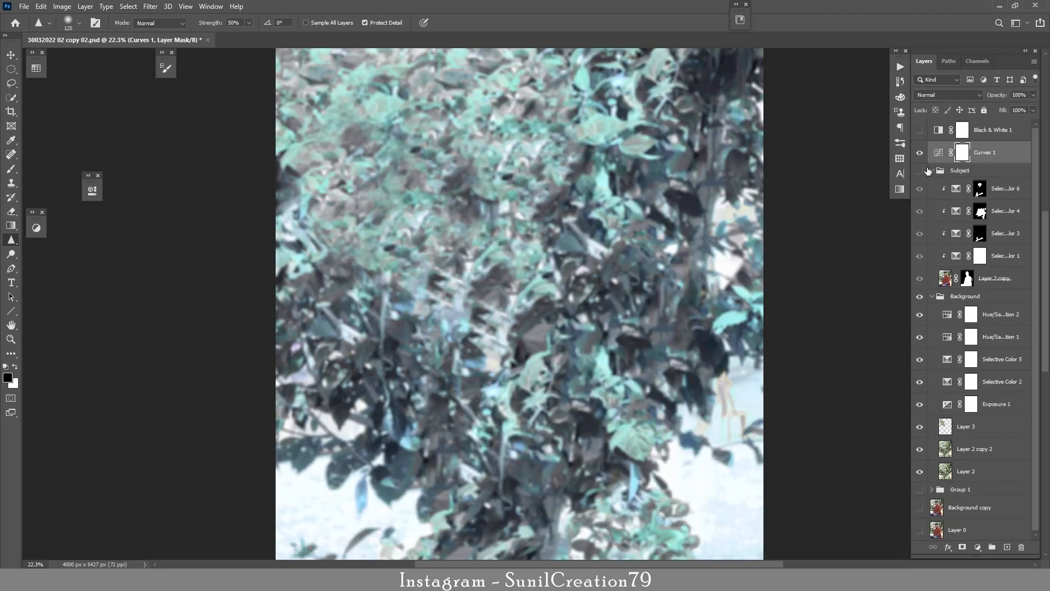
left_click(993, 316)
key("ctrl+shift+alt+e")
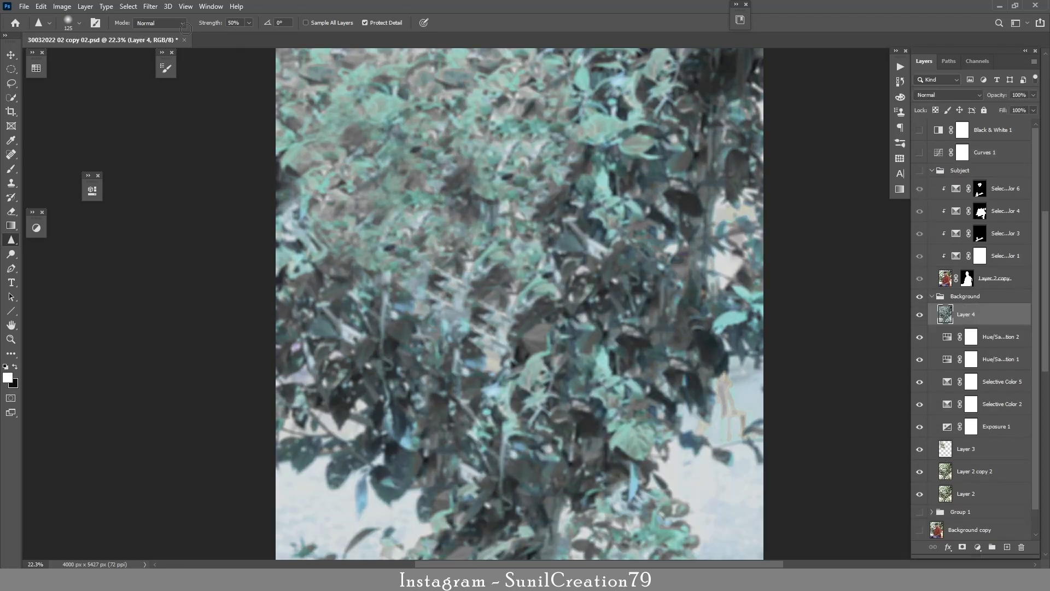
- Open the stamped background layer in the Camera Raw Filter and set Dehaze to -15
left_click(150, 6)
left_click(181, 70)
left_click(633, 169)
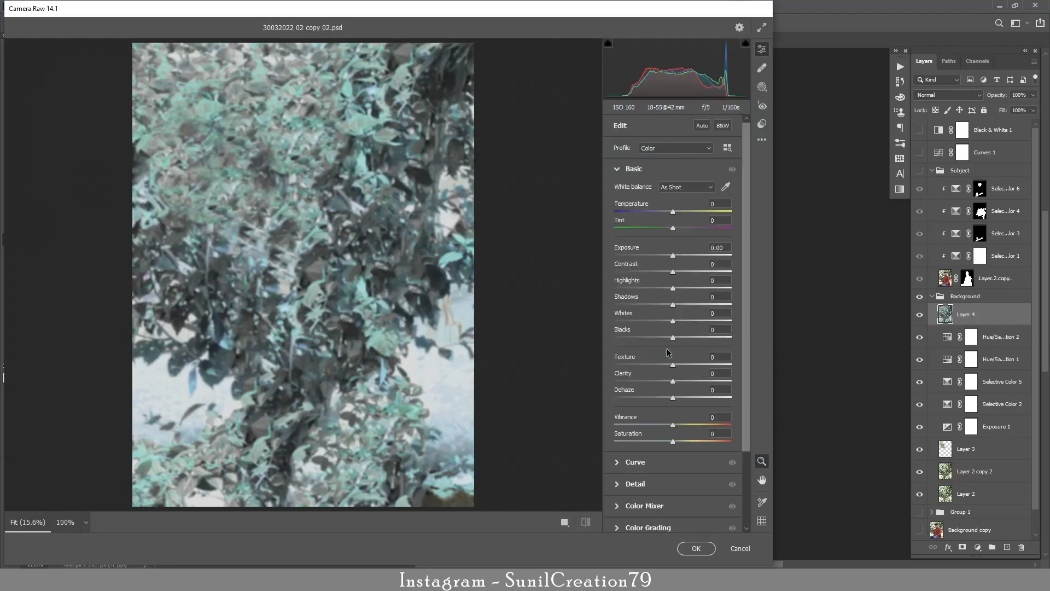
left_click_drag(672, 399, 659, 399)
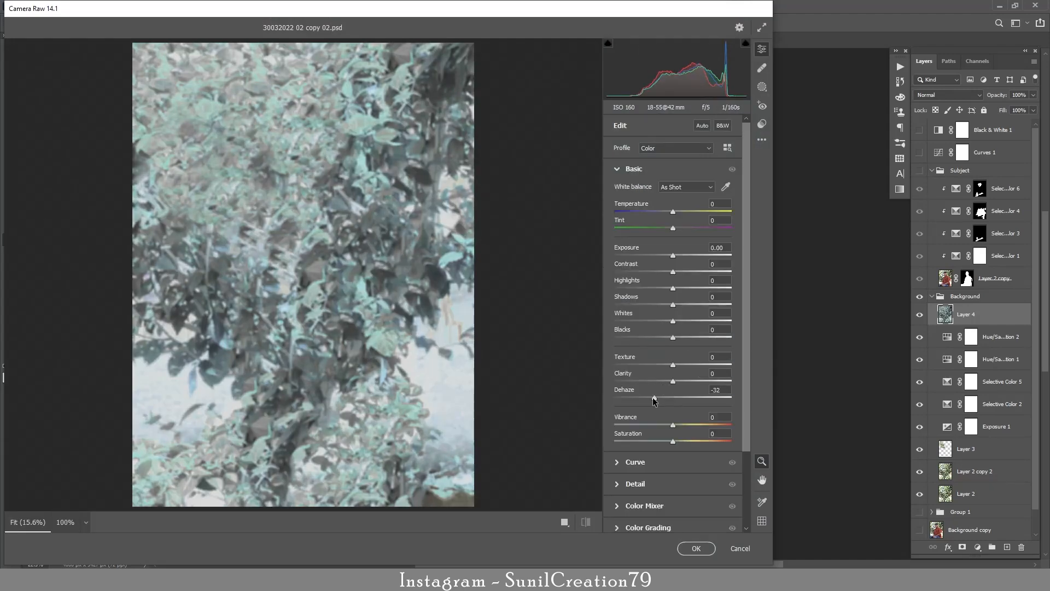
left_click(718, 391)
key("Up")
key("Up")
key("Up")
key("Up")
key("Up")
key("Up")
key("Up")
key("Up")
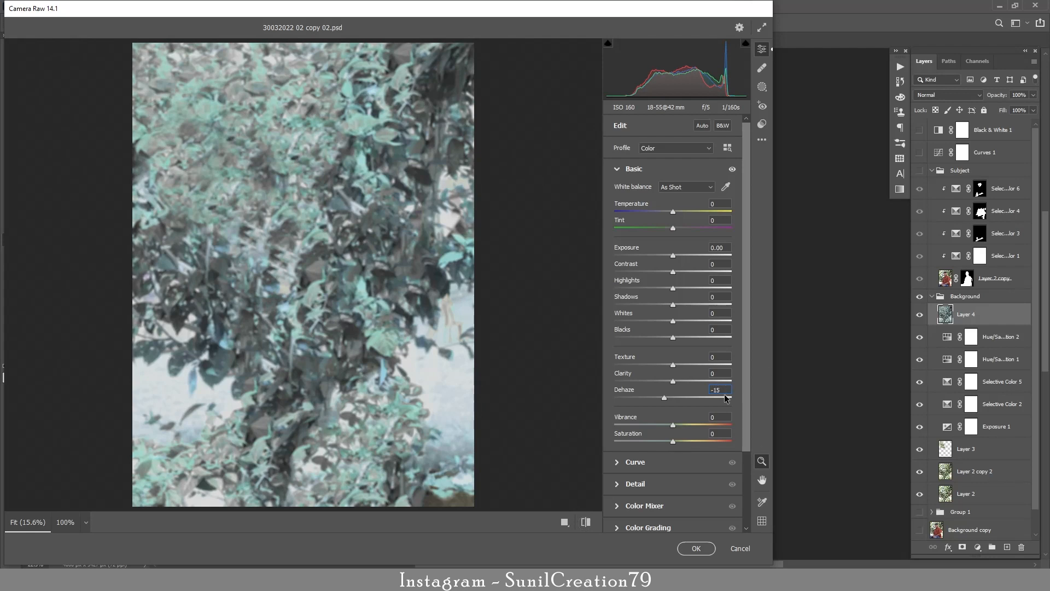
- Set Shadows to +46 with Highlights reset to 0, and apply the Camera Raw Filter to the background
left_click_drag(673, 287, 699, 306)
double_click(696, 287)
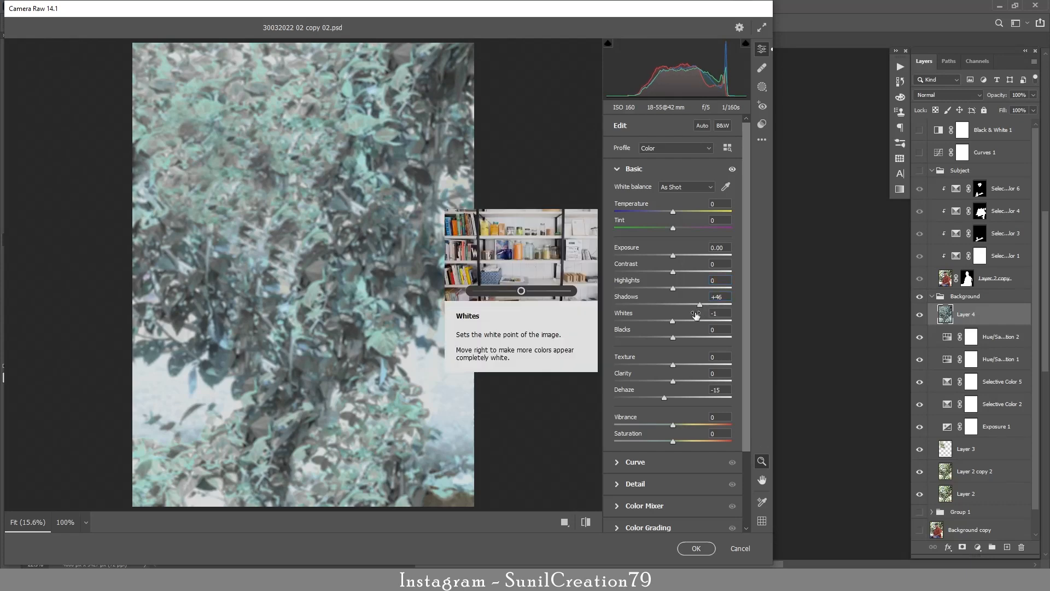
left_click(705, 547)
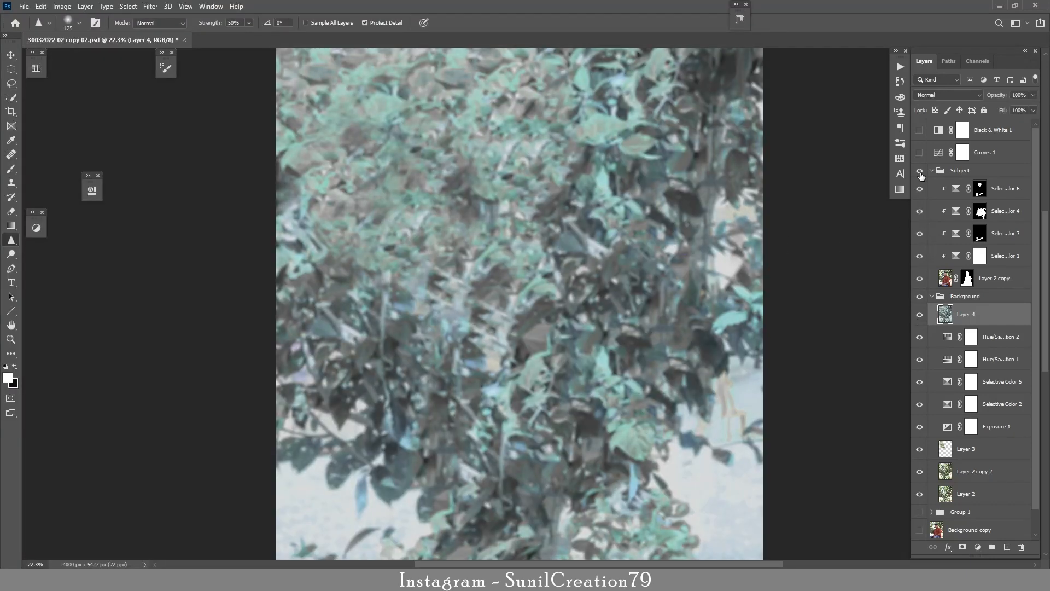
- Show the Subject group again and compare the whole image with and without the filtered background layer
left_click(919, 171)
key("z")
left_click(586, 261, "alt")
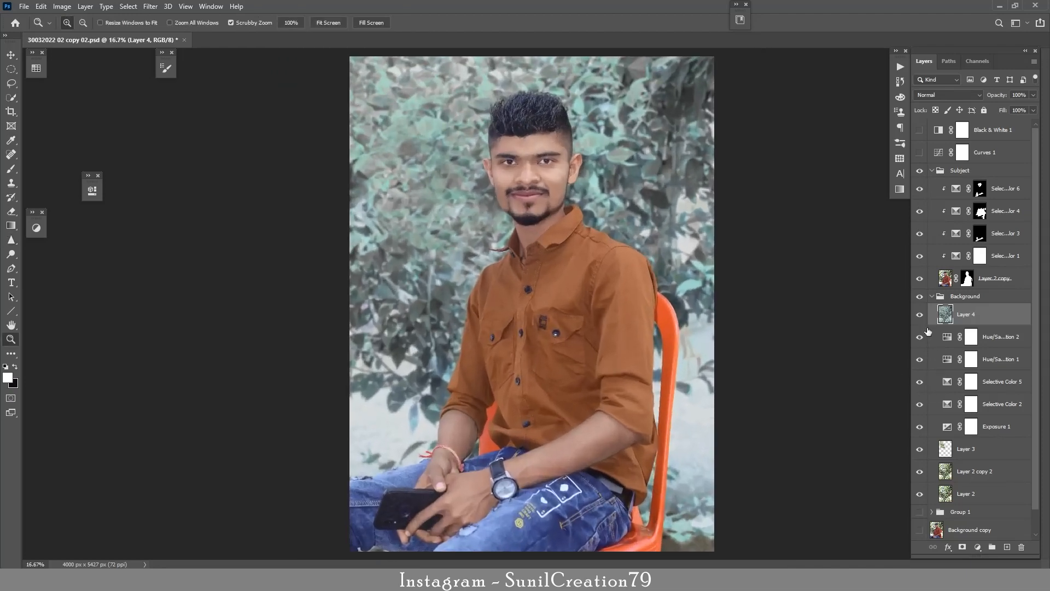
left_click(920, 314)
left_click(920, 314)
- Reduce the filtered background layer's opacity to 70%, comparing the image with the layer hidden and shown
left_click_drag(1002, 95, 998, 97)
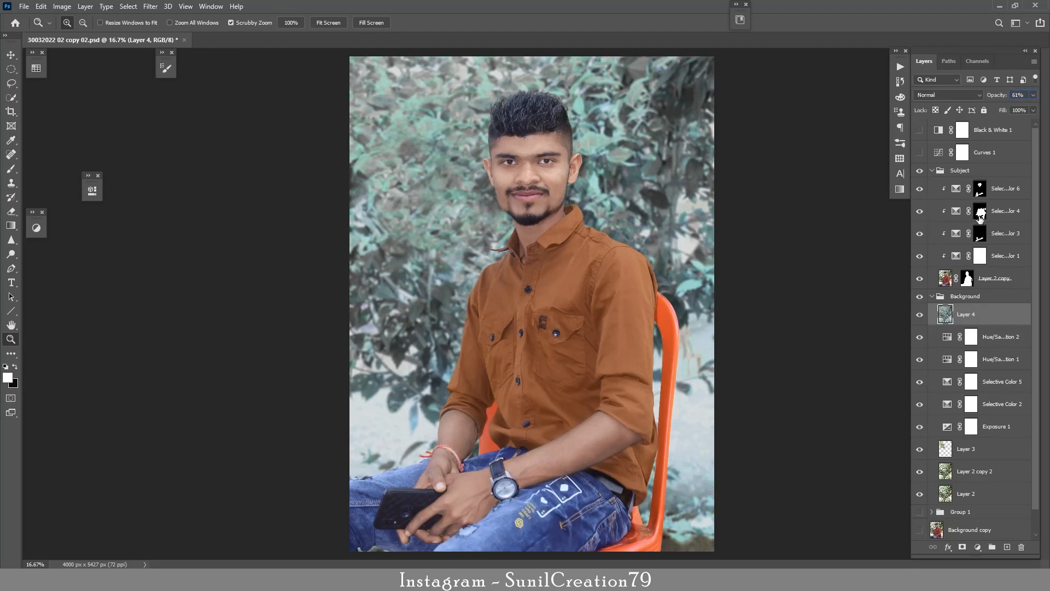
left_click(920, 315)
left_click(920, 315)
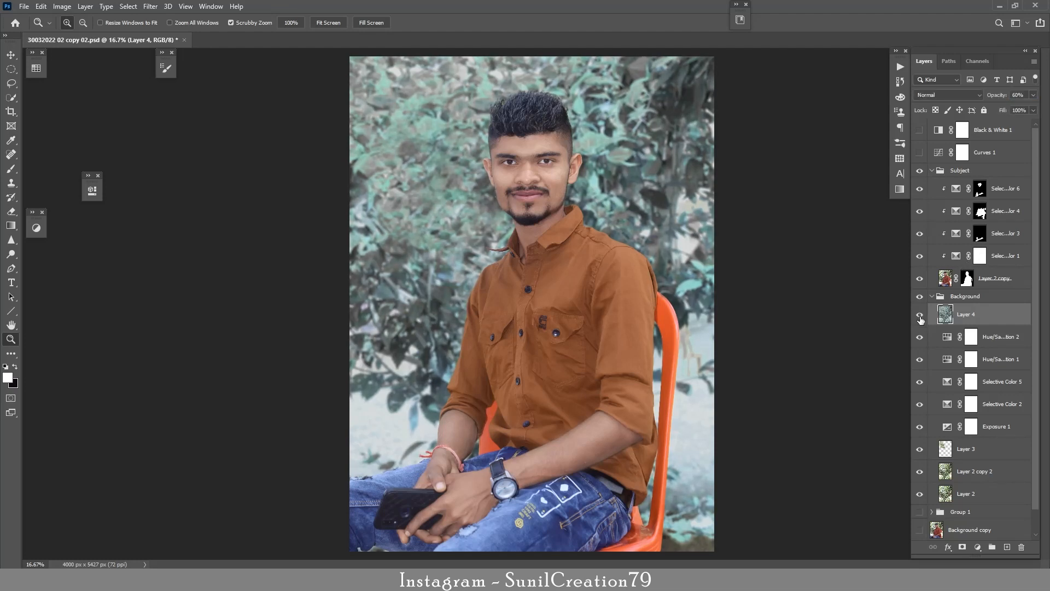
left_click(1017, 96)
type("72")
key("Return")
- Collapse the Subject group, show Curves 1 and stamp all visible layers into a new layer above it
left_click(932, 171)
left_click(920, 153)
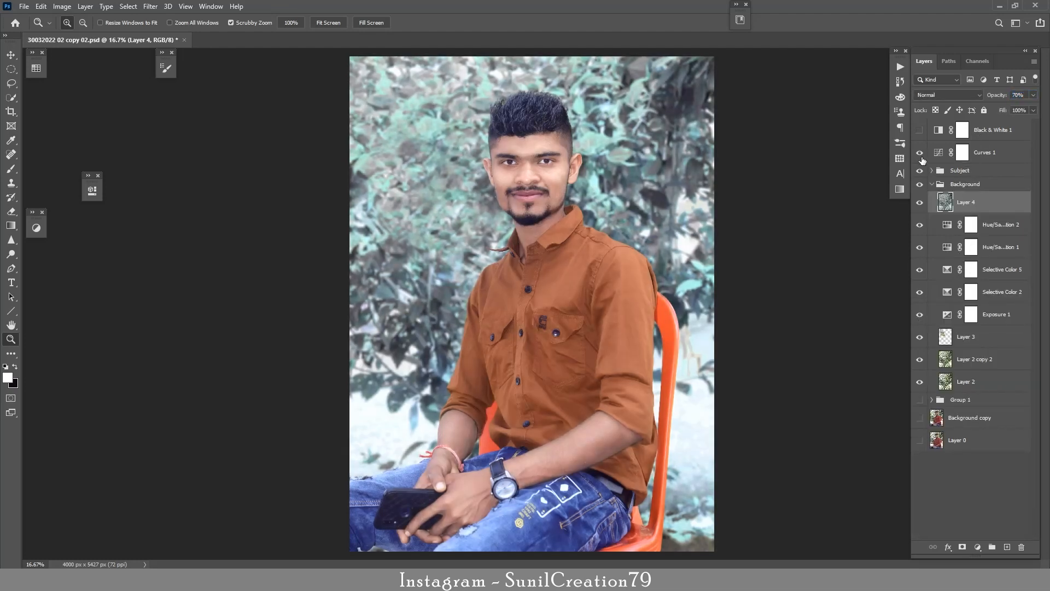
left_click(972, 158)
key("ctrl+shift+alt+e")
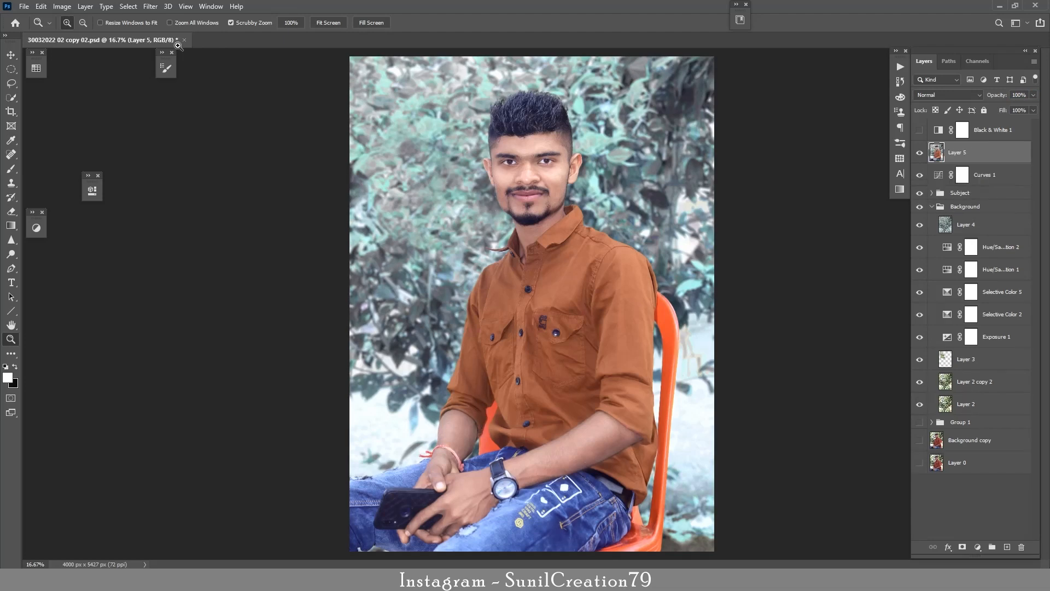
- Open the new merged layer in the Camera Raw Filter and set Temperature and Tint to -5 each
left_click(150, 6)
left_click(215, 75)
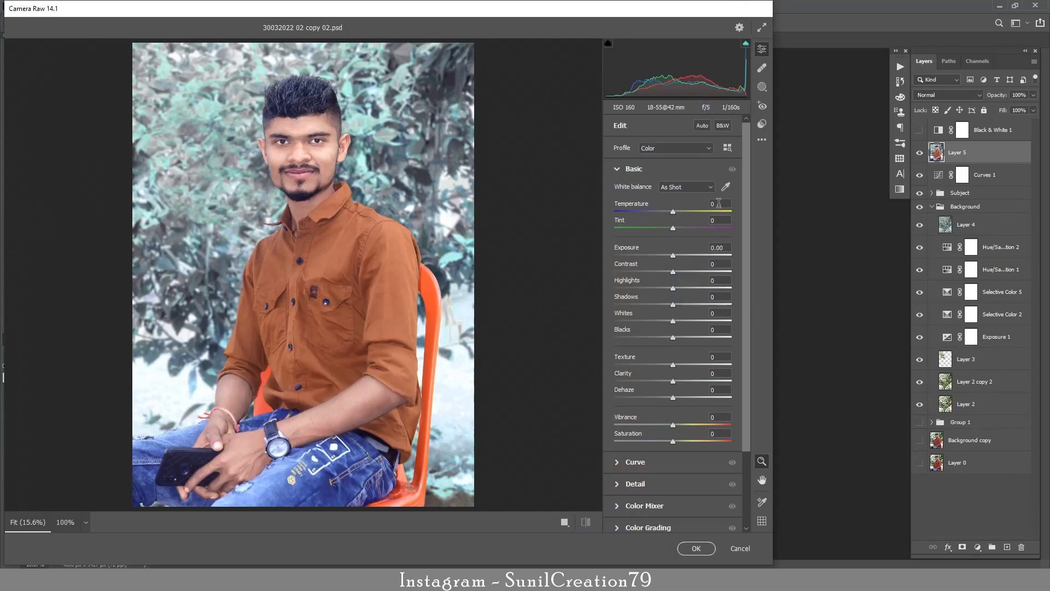
left_click_drag(673, 211, 672, 211)
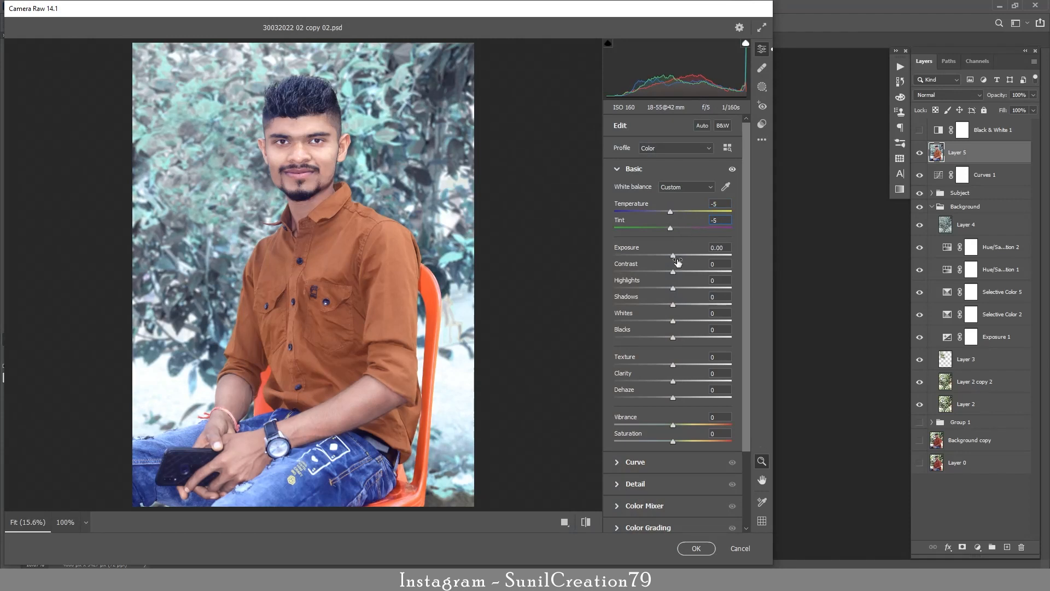
- Set Exposure to +0.05, Contrast -13, Highlights -40, Shadows +26, Blacks -10 and Vibrance -10
left_click_drag(674, 257, 672, 256)
key("Up")
key("Up")
key("Up")
key("Up")
left_click_drag(674, 272, 668, 340)
left_click_drag(673, 426, 666, 426)
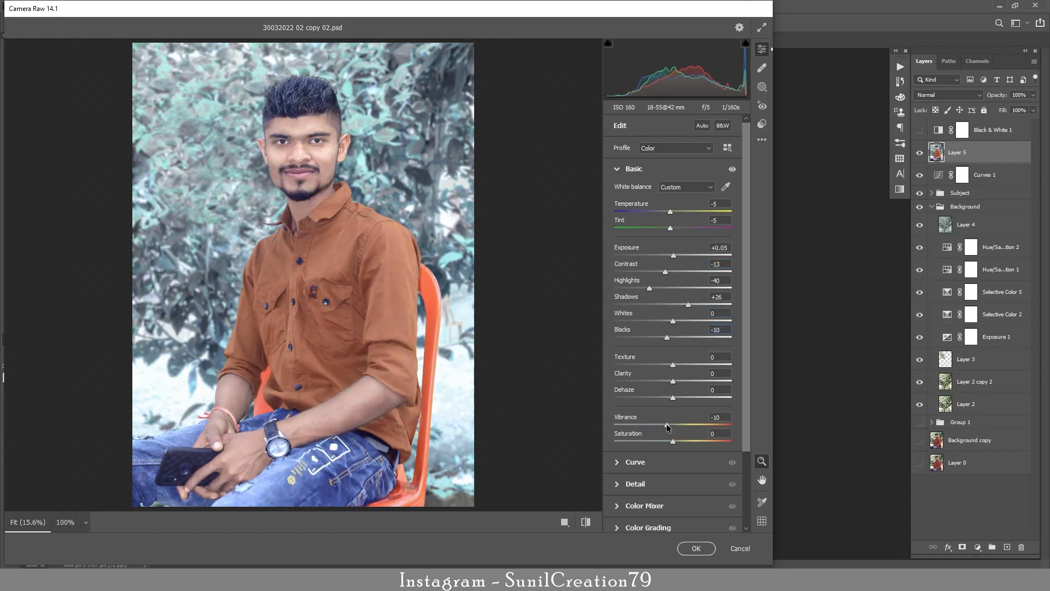
- Set the Detail sharpening amount to 60 and check the sharpened portrait
left_click(647, 484)
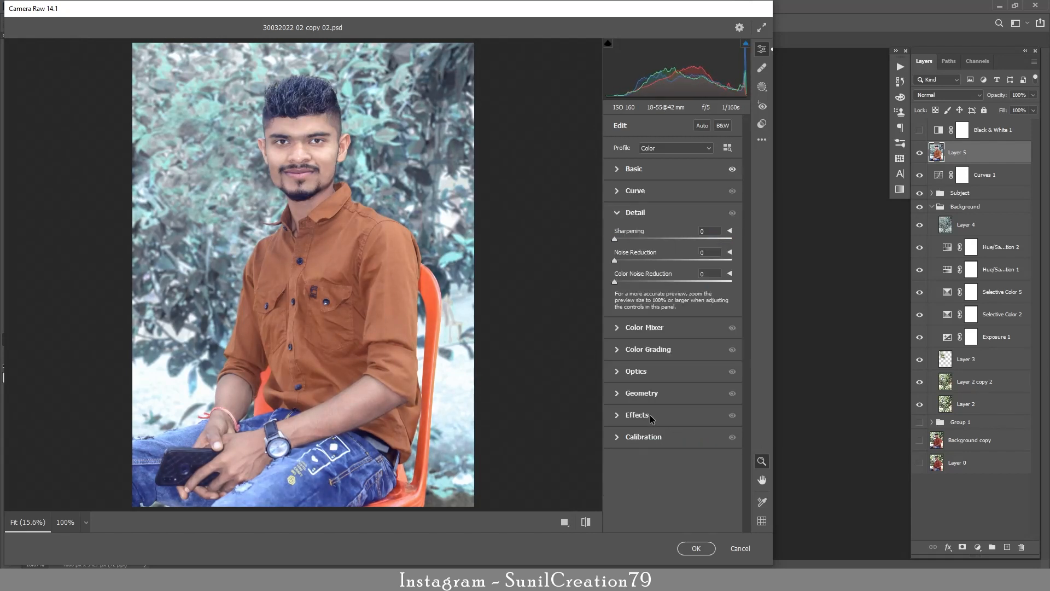
left_click(657, 239)
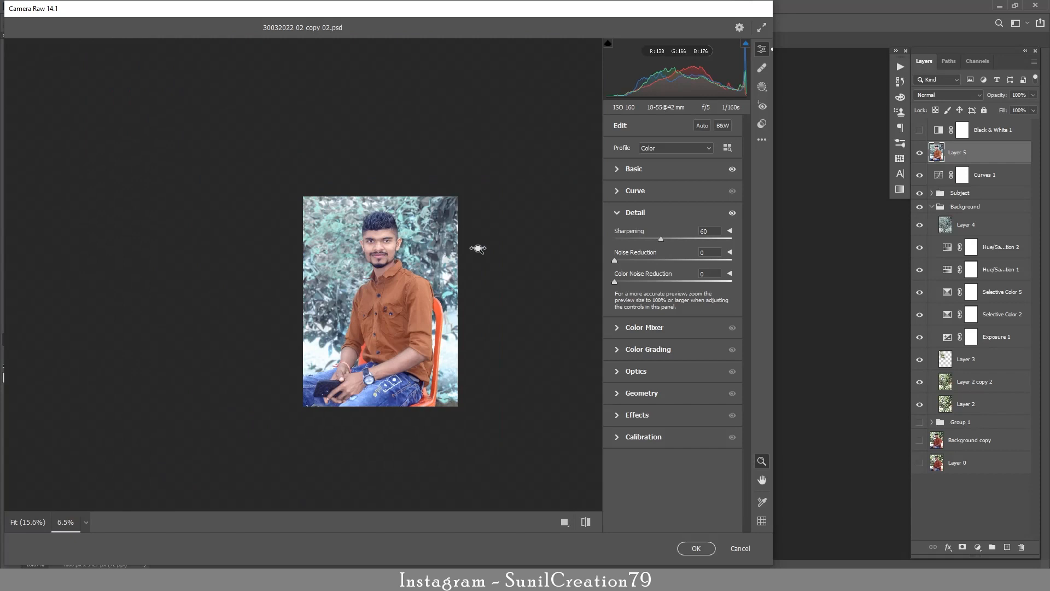
left_click_drag(478, 248, 536, 255)
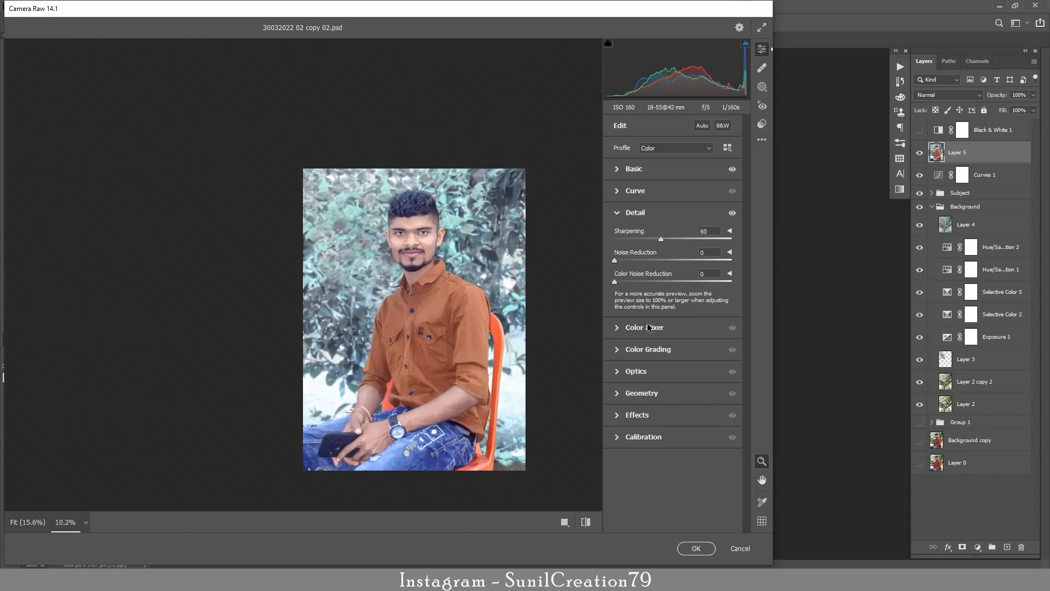
- In the Color Mixer, raise Oranges luminance to +5, set saturation of Reds to -5 and Oranges to -3, and adjust Aquas and Blues saturation
left_click(647, 326)
left_click_drag(675, 313, 677, 312)
left_click_drag(509, 267, 578, 268)
left_click(652, 268)
left_click_drag(673, 296, 670, 312)
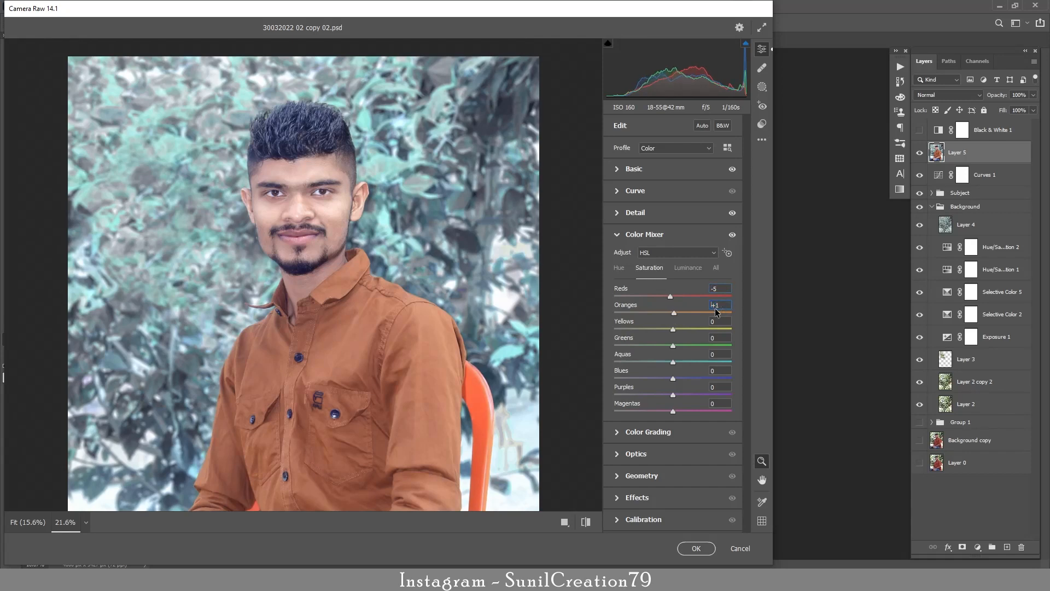
left_click_drag(525, 244, 465, 246)
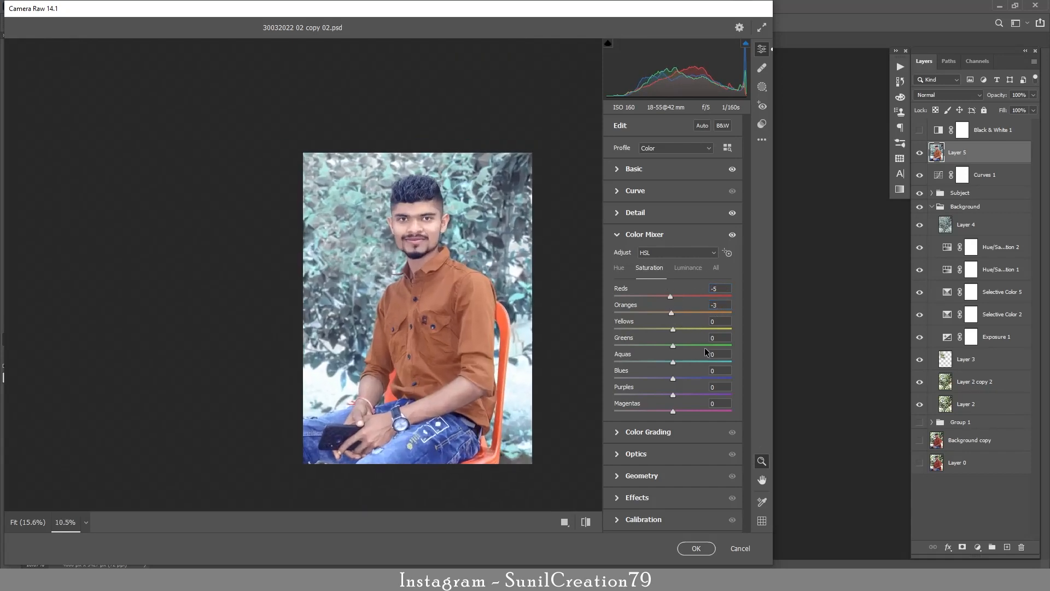
mouse_move(672, 362)
left_mouse_down()
mouse_move(689, 361)
mouse_move(676, 378)
left_mouse_up()
- Tint the Color Grading shadows blue with hue 211 and adjust their saturation and luminance
left_click(629, 433)
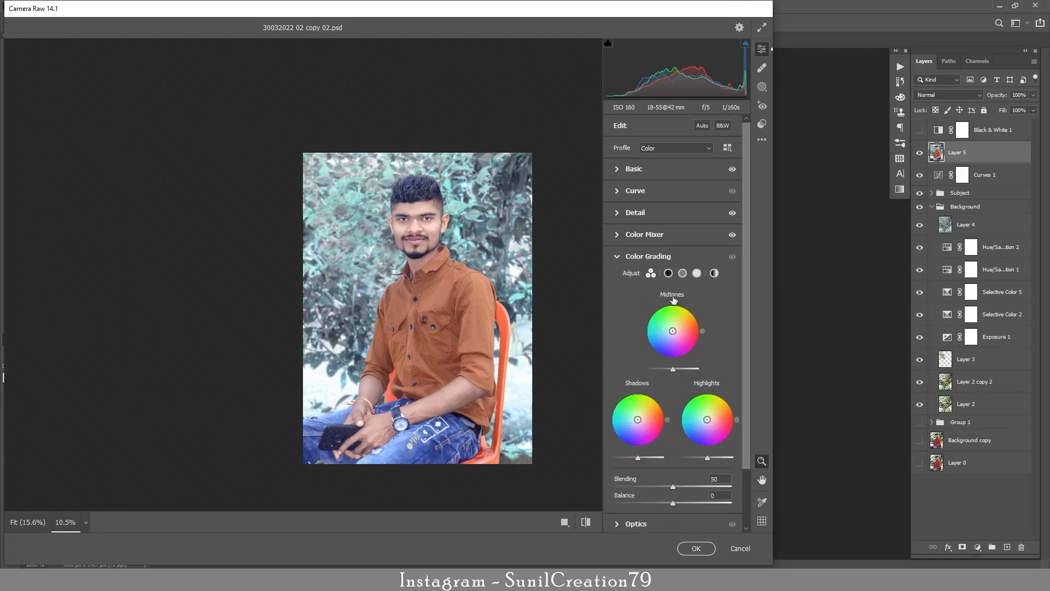
left_click(668, 273)
left_click_drag(727, 363, 627, 385)
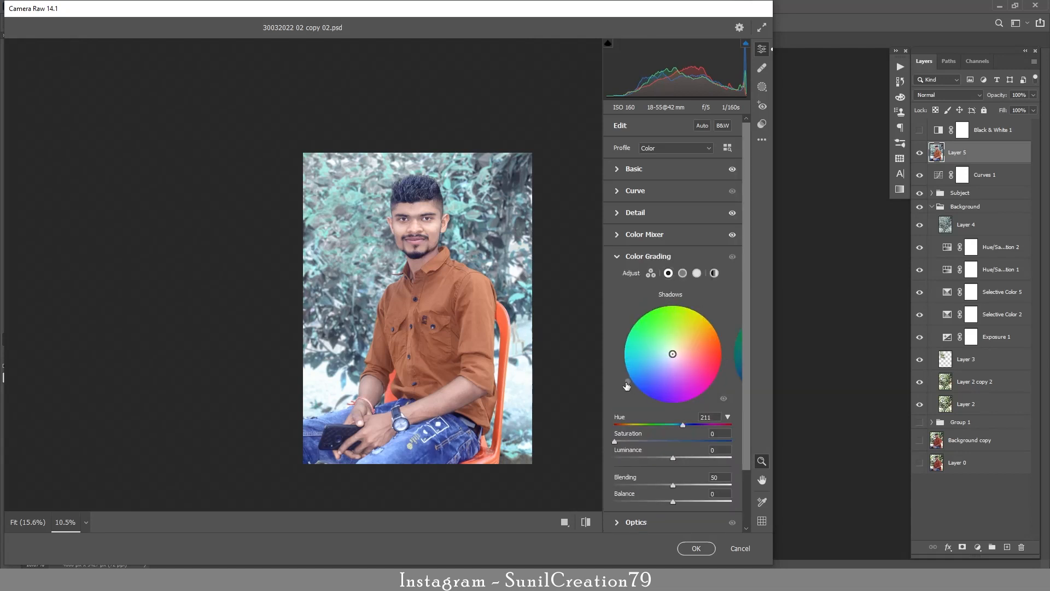
left_click_drag(615, 441, 662, 458)
- Tint the Color Grading highlights orange with hue 32 and saturation 7
left_click(683, 273)
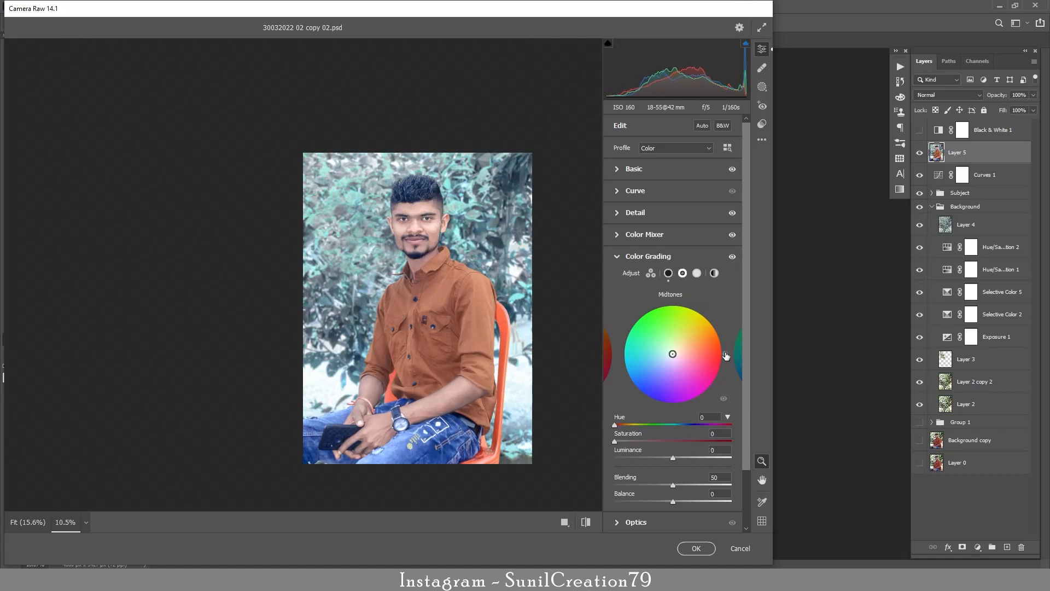
left_click(697, 273)
left_click_drag(723, 354, 721, 330)
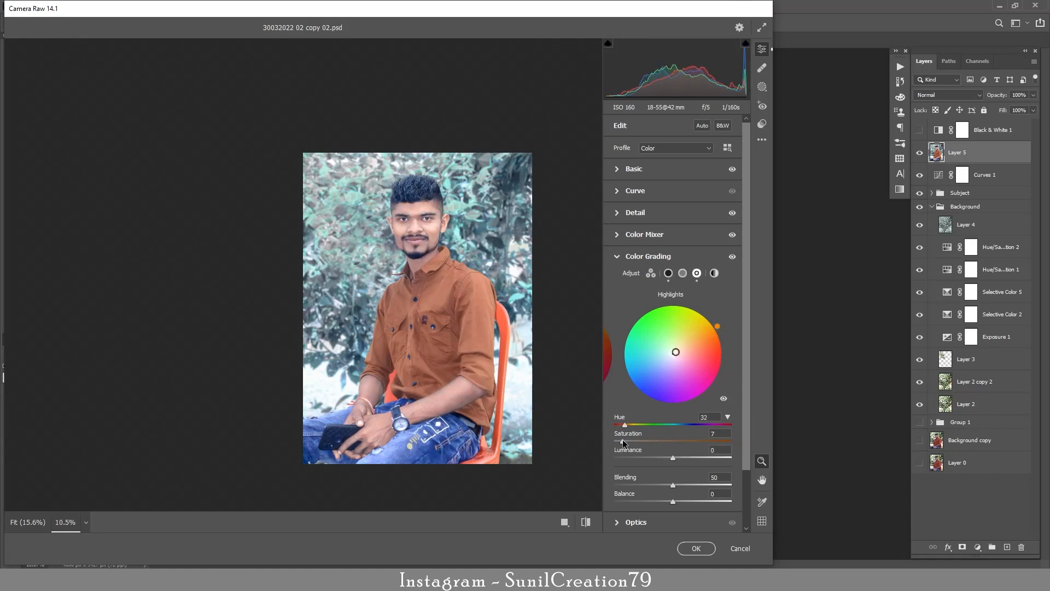
- Add about 36 grain, checking it on the face, and apply a slight dark vignette
scroll(741, 494, "down", 3)
left_click(632, 500)
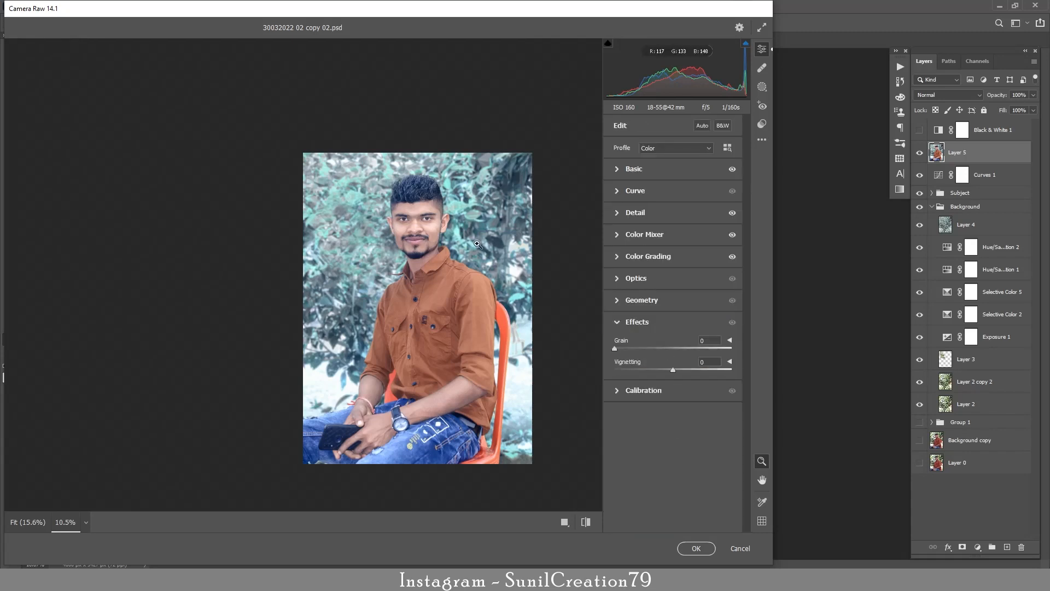
left_click_drag(430, 218, 504, 224)
left_click_drag(615, 349, 655, 351)
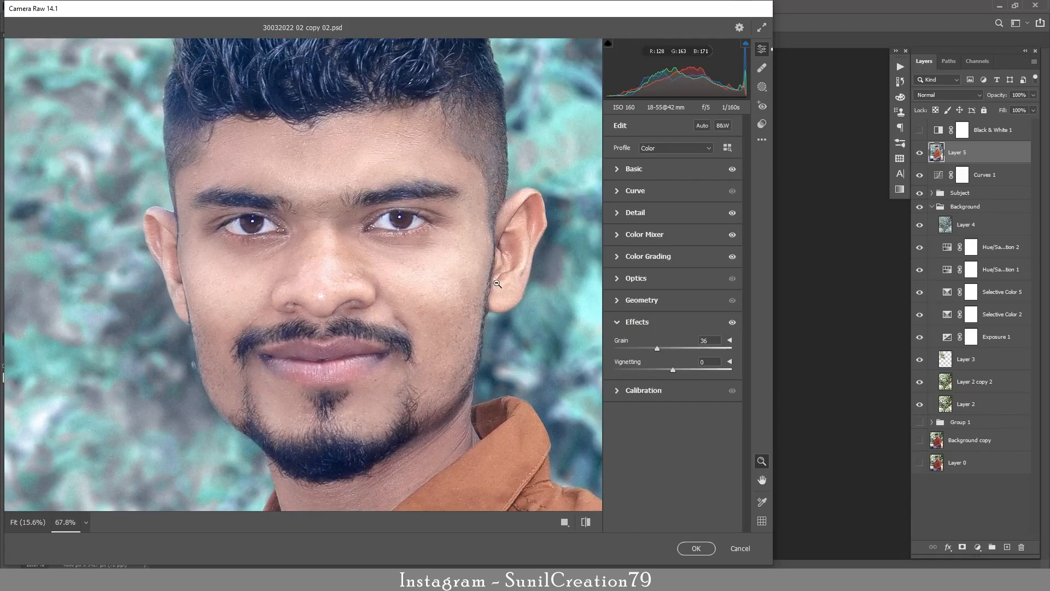
left_click_drag(425, 277, 355, 278)
left_click_drag(674, 372, 671, 373)
- Try Blue Primary calibration shifts, then reset its hue to 0 and set its saturation to +10
left_click(644, 390)
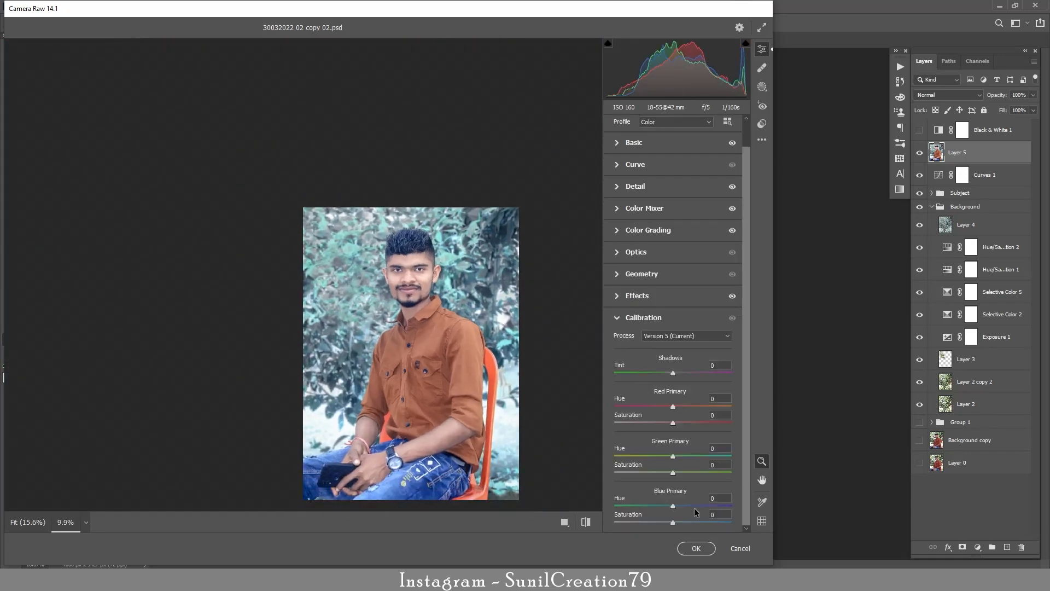
left_click_drag(673, 523, 657, 504)
left_click_drag(439, 312, 466, 312)
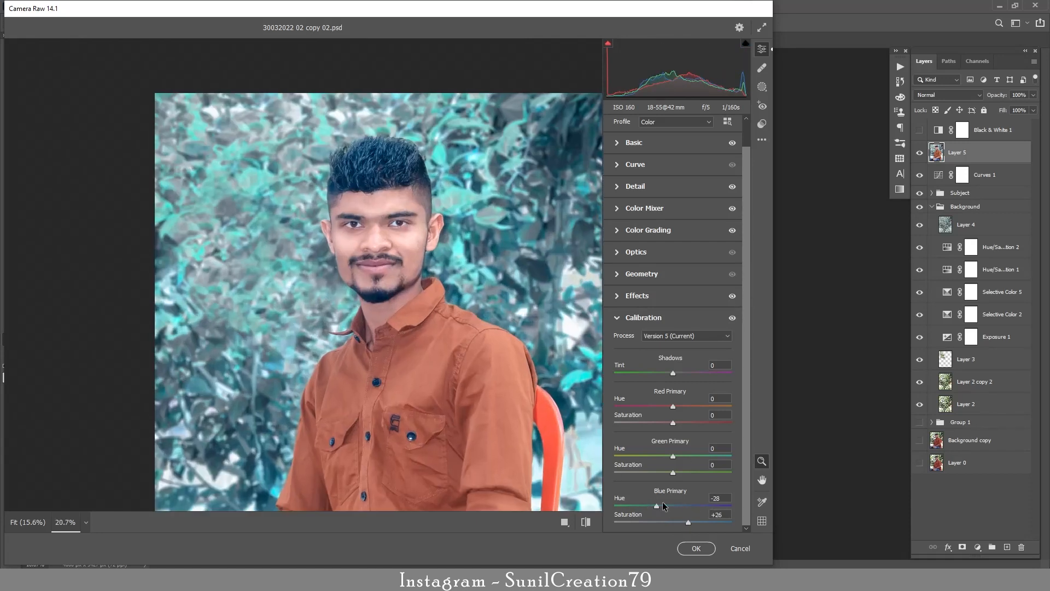
left_click_drag(655, 506, 679, 524)
double_click(689, 506)
scroll(434, 258, "down", 2)
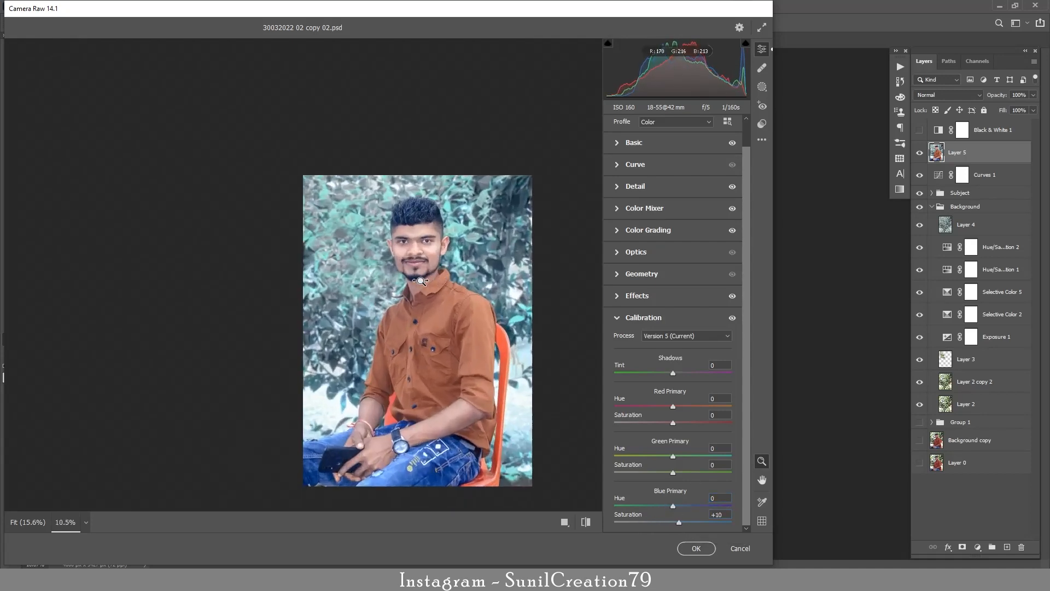
- Set the Color Mixer luminance of Aquas to +36, Blues +22, Purples +27 and Magentas -17
left_click(644, 214)
left_click(686, 270)
mouse_move(673, 362)
left_mouse_down()
mouse_move(694, 363)
mouse_move(697, 379)
mouse_move(686, 379)
left_mouse_up()
left_click_drag(673, 395, 694, 394)
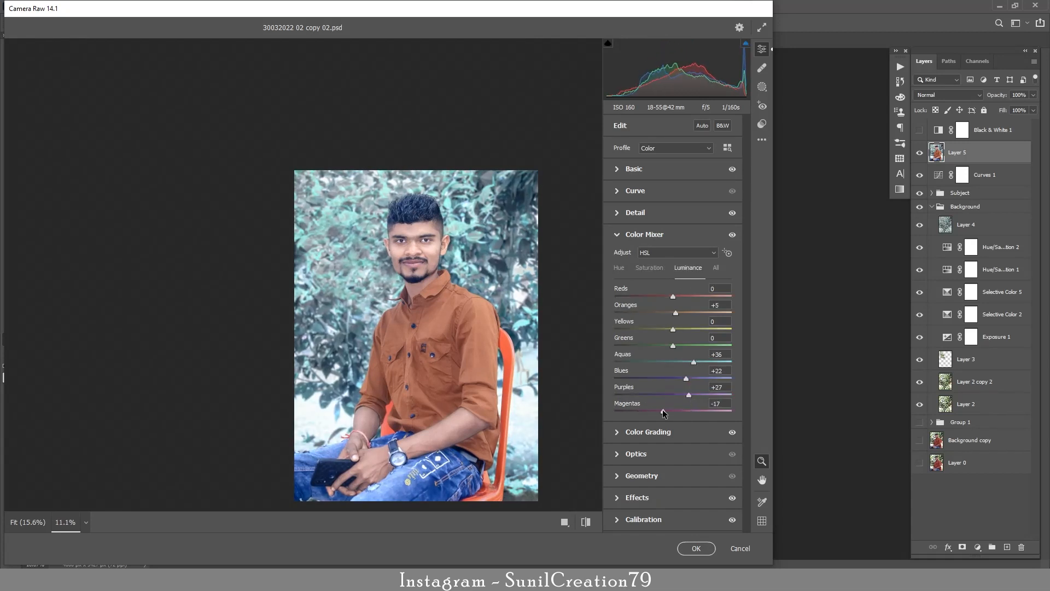
- Shift the Color Mixer hue of Greens to -29, Aquas +10 and Blues -25, and apply the Camera Raw Filter
left_click(619, 268)
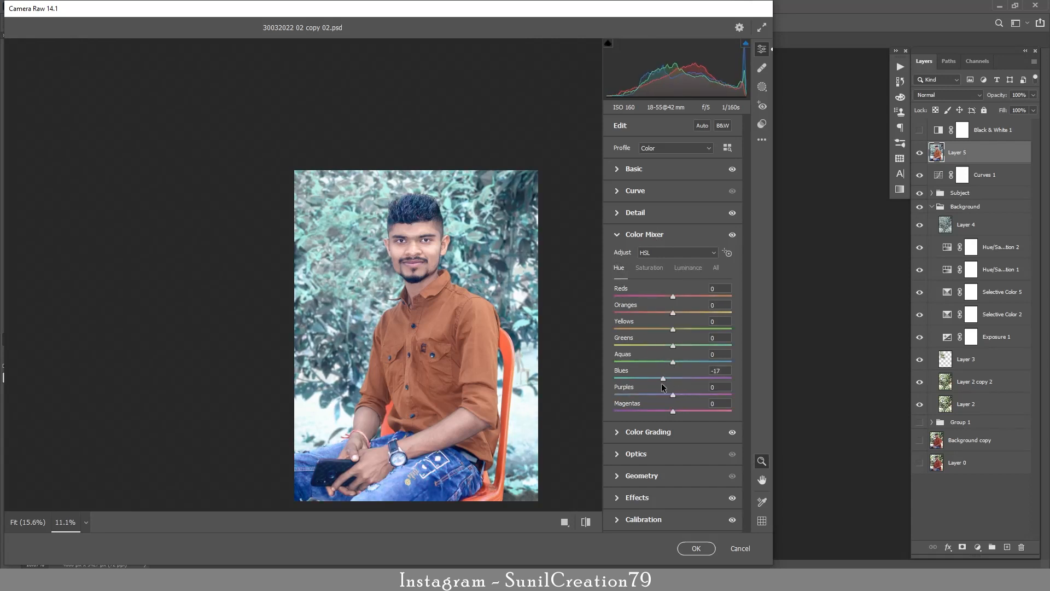
mouse_move(677, 361)
left_mouse_down()
mouse_move(701, 362)
mouse_move(673, 358)
left_mouse_up()
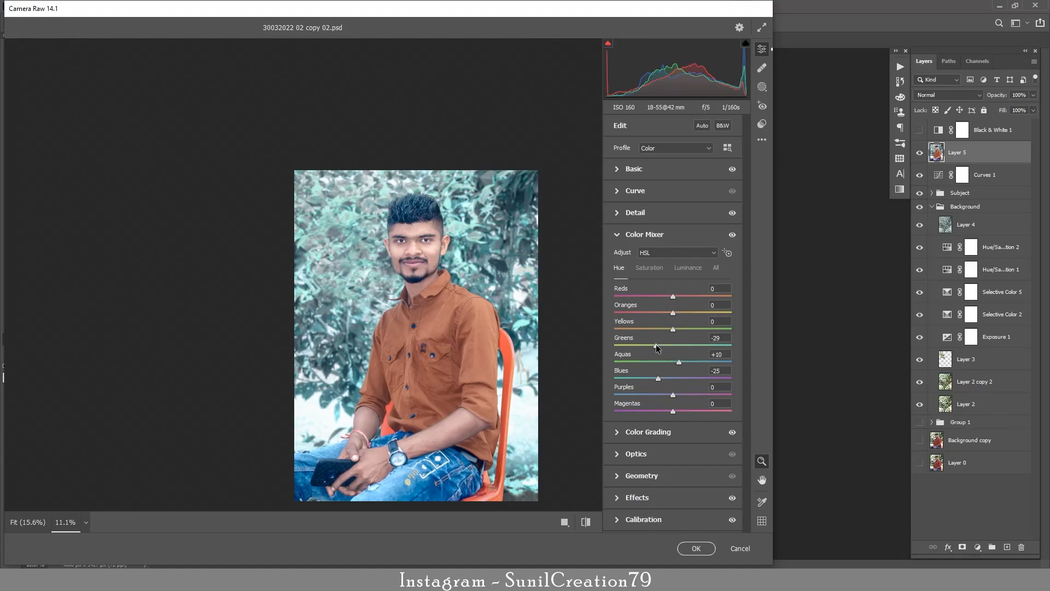
left_click(700, 548)
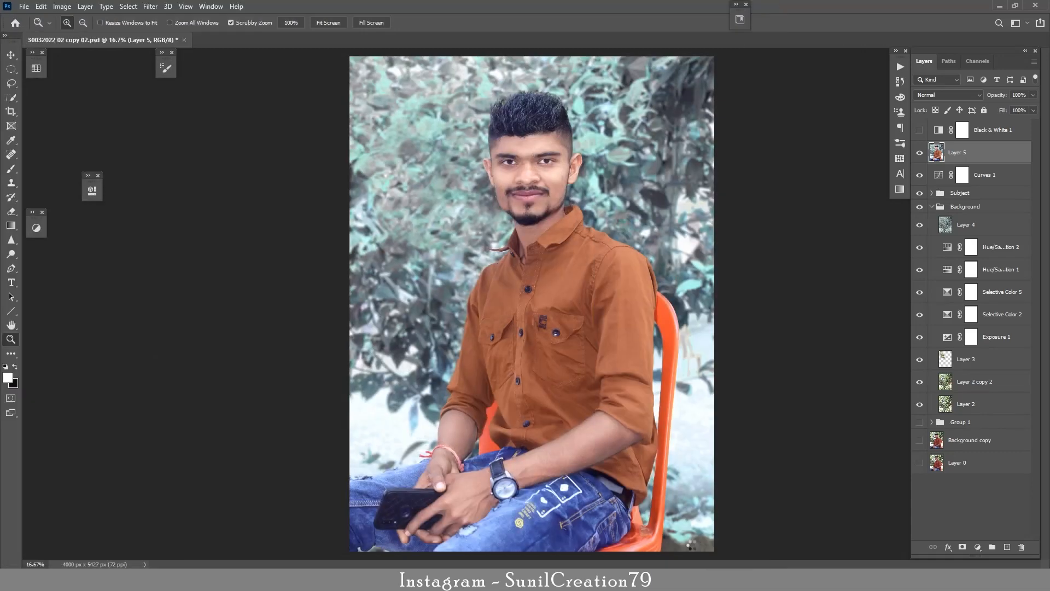
- Compare the image with and without the filtered merged layer, and examine the face, hair and shirt up close
left_click(919, 153)
left_click(920, 152)
left_click_drag(553, 167, 599, 196)
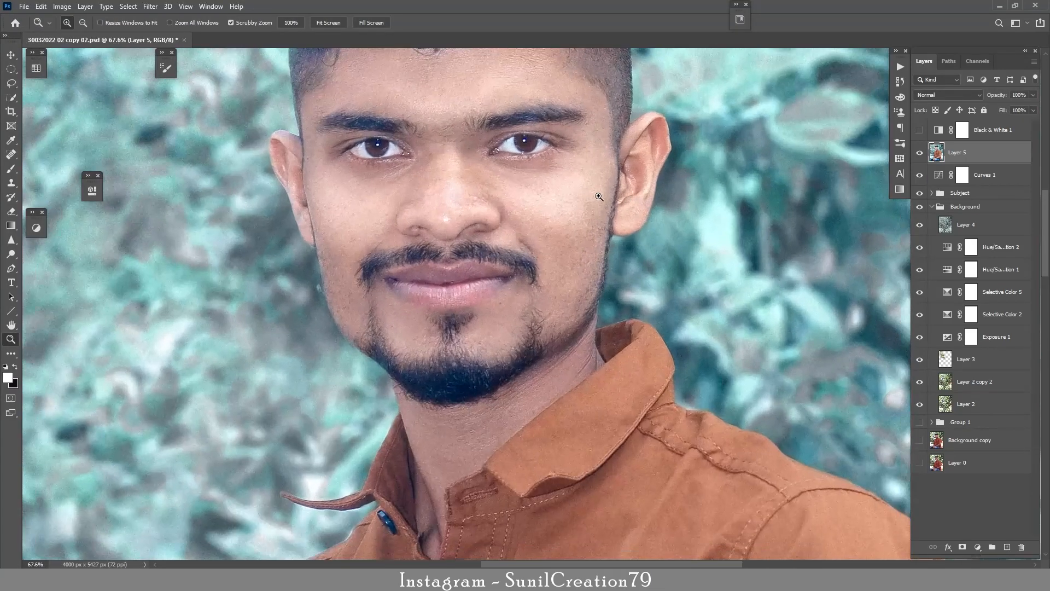
left_click(10, 239)
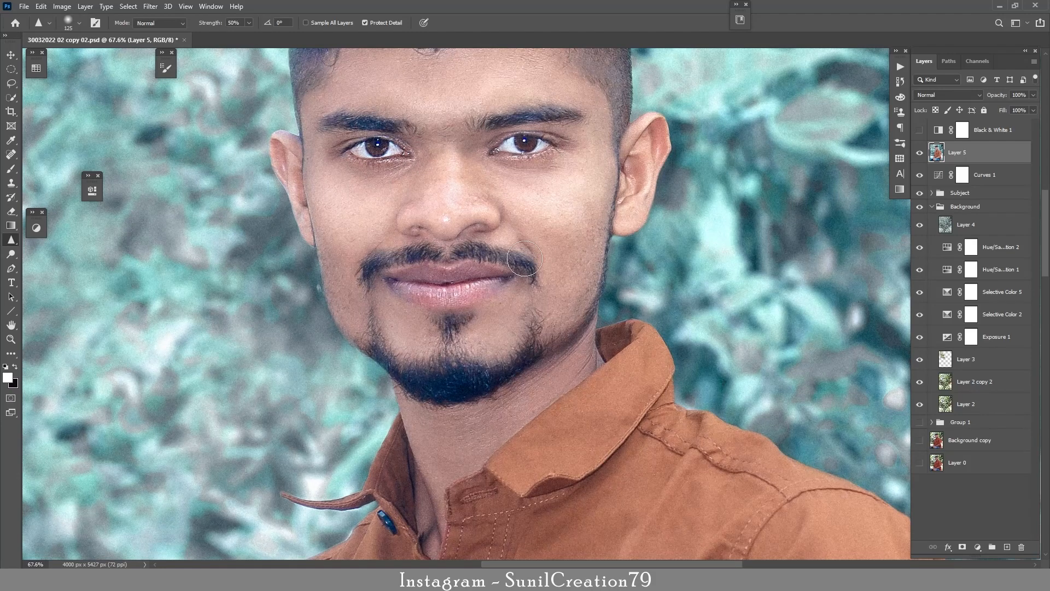
scroll(593, 218, "up", 3)
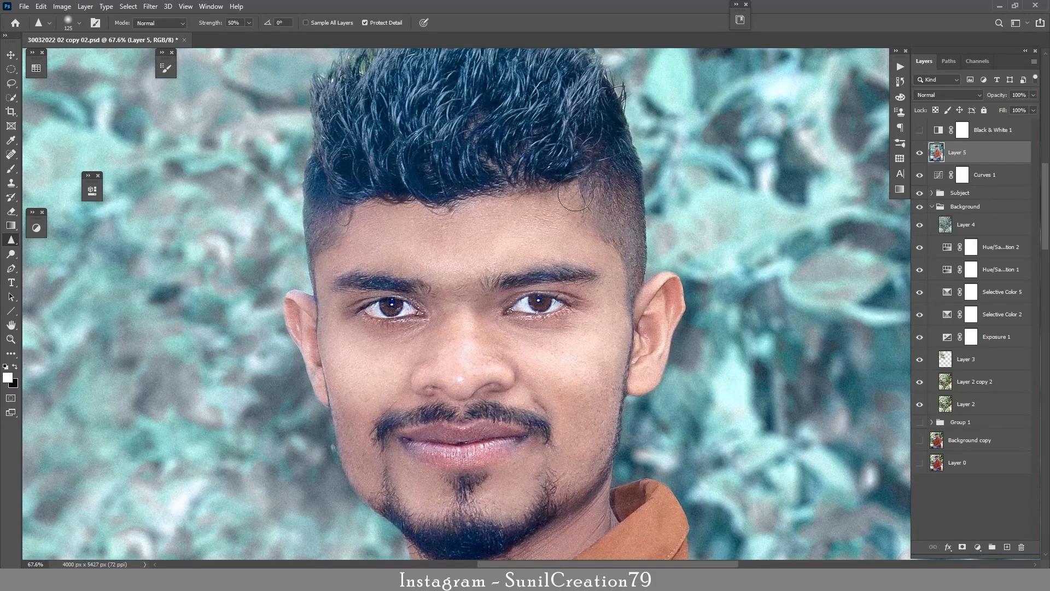
key("z")
left_click_drag(509, 244, 438, 251)
left_click_drag(583, 431, 624, 287)
double_click(626, 292)
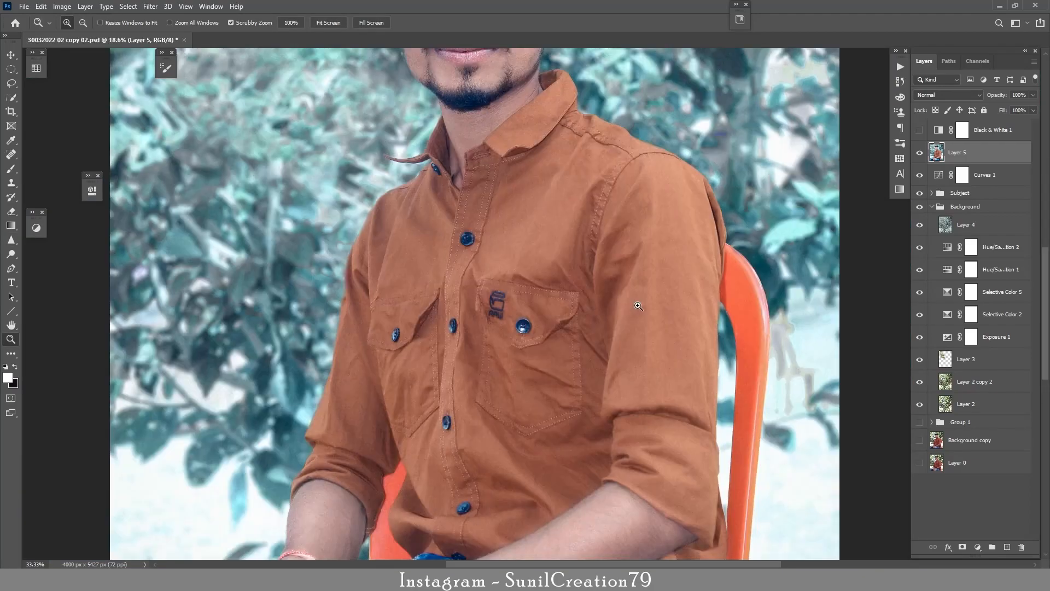
left_click_drag(589, 133, 565, 307)
left_click_drag(632, 159, 564, 158)
left_click_drag(684, 98, 714, 101)
- Toggle Layer 5 to compare the overall portrait before and after the Camera Raw grading
left_click(919, 154)
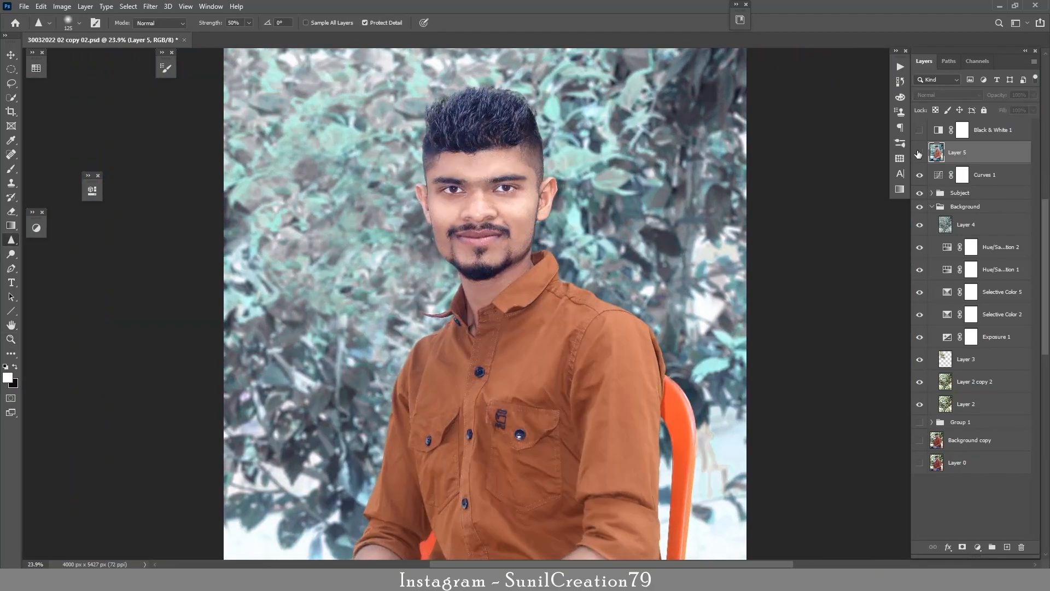
left_click(919, 154)
left_click(919, 154)
left_click(920, 153)
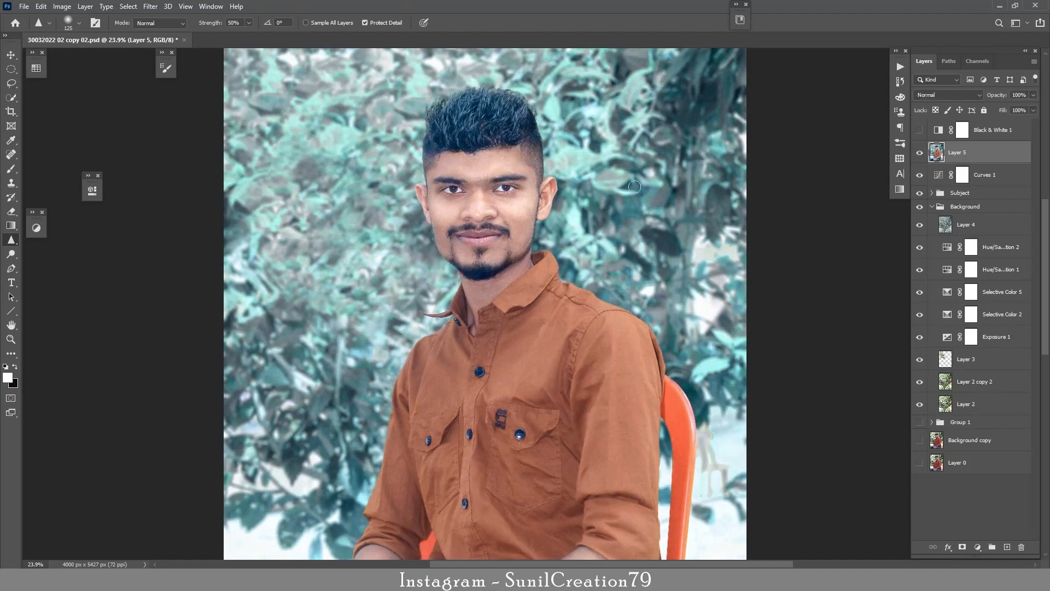
left_click_drag(585, 217, 441, 274)
left_click(919, 153)
left_click(920, 154)
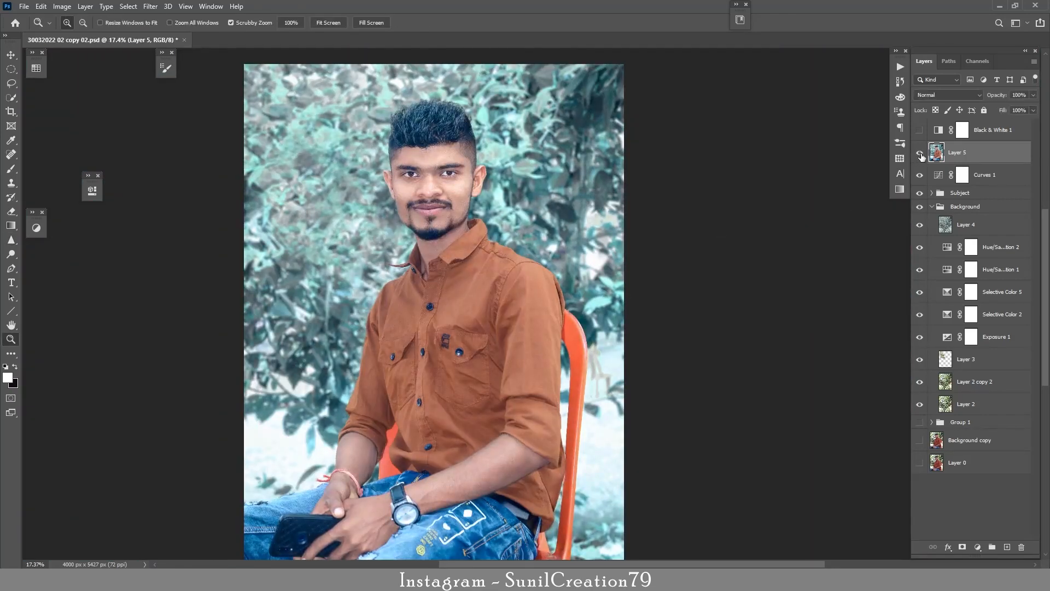